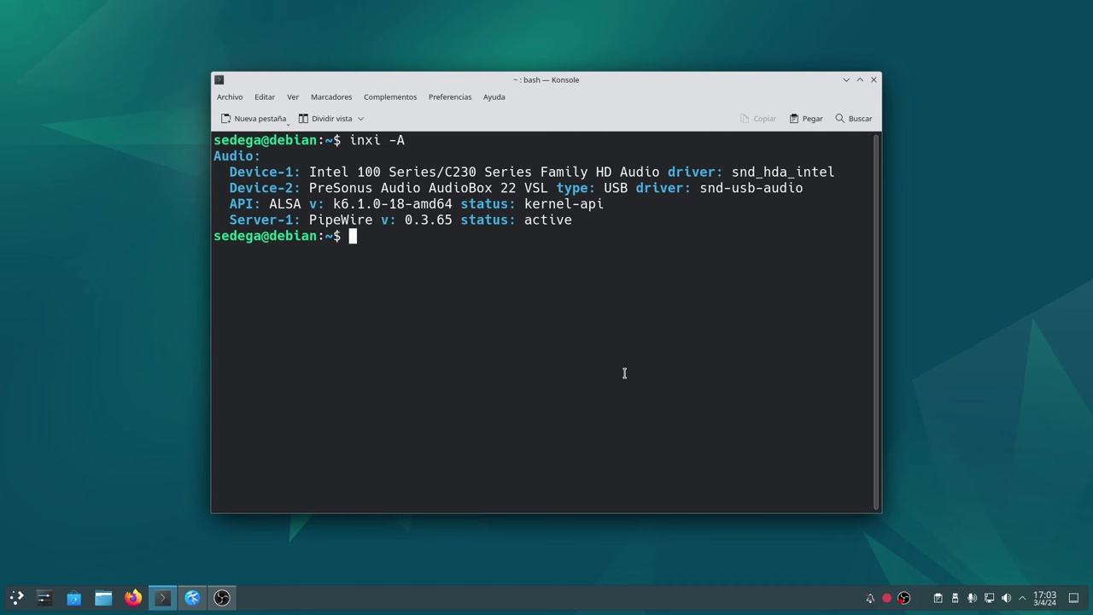
# Step: List the audio devices with inxi -A again and query the sound server with pactl info
pyautogui.press('Up')
pyautogui.press('Return')
pyautogui.write('pact')
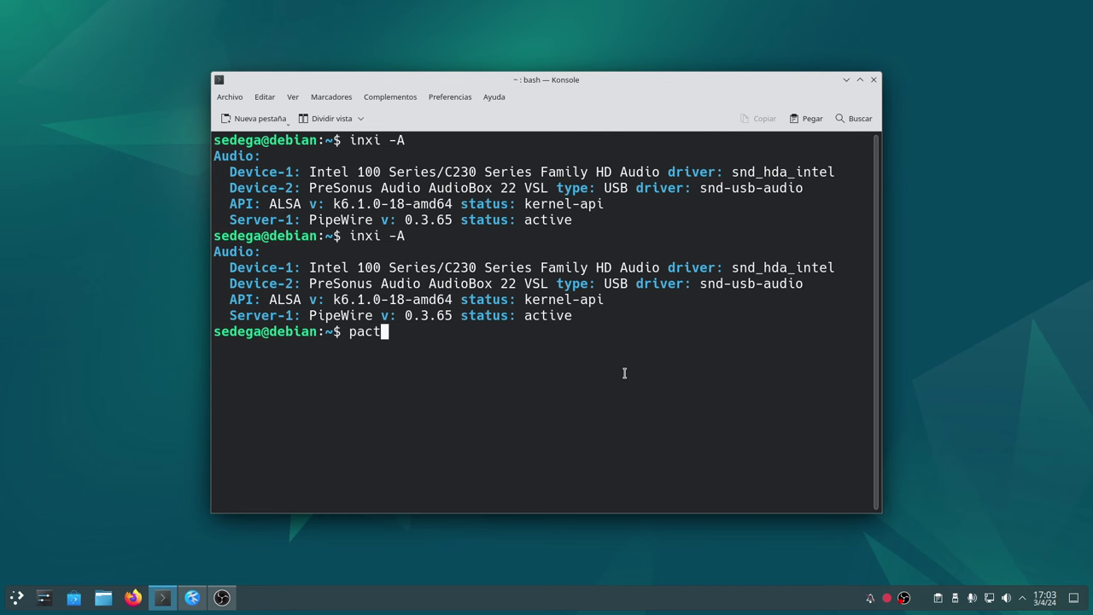
pyautogui.write('l  info')
pyautogui.press('Left')
pyautogui.press('Left')
pyautogui.press('Left')
pyautogui.press('Left')
pyautogui.press('BackSpace')
pyautogui.press('Right')
pyautogui.press('Right')
pyautogui.press('Right')
pyautogui.press('Right')
pyautogui.press('Return')
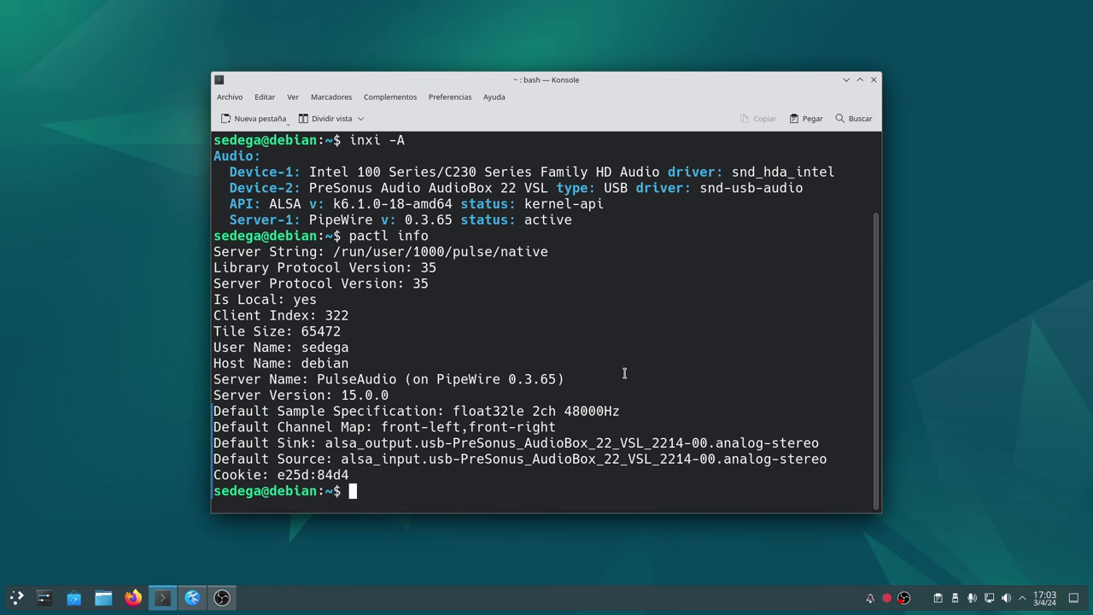
# Step: Highlight the server name, sample specification and default sink and source in the pactl output, and close the terminal
pyautogui.moveTo(315, 378); pyautogui.dragTo(557, 379)
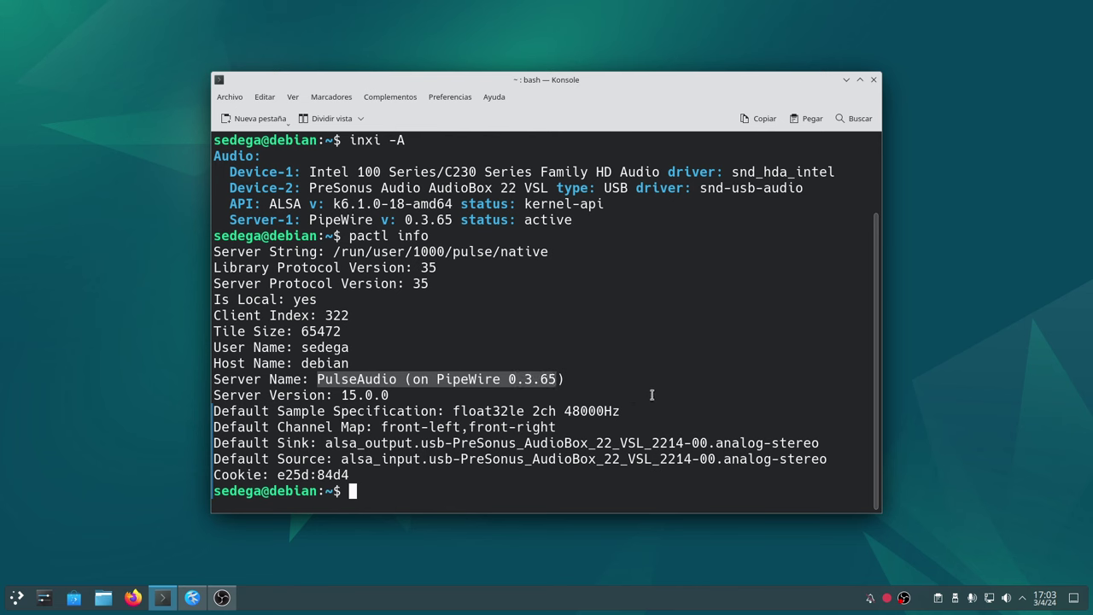
pyautogui.moveTo(562, 411); pyautogui.dragTo(649, 357)
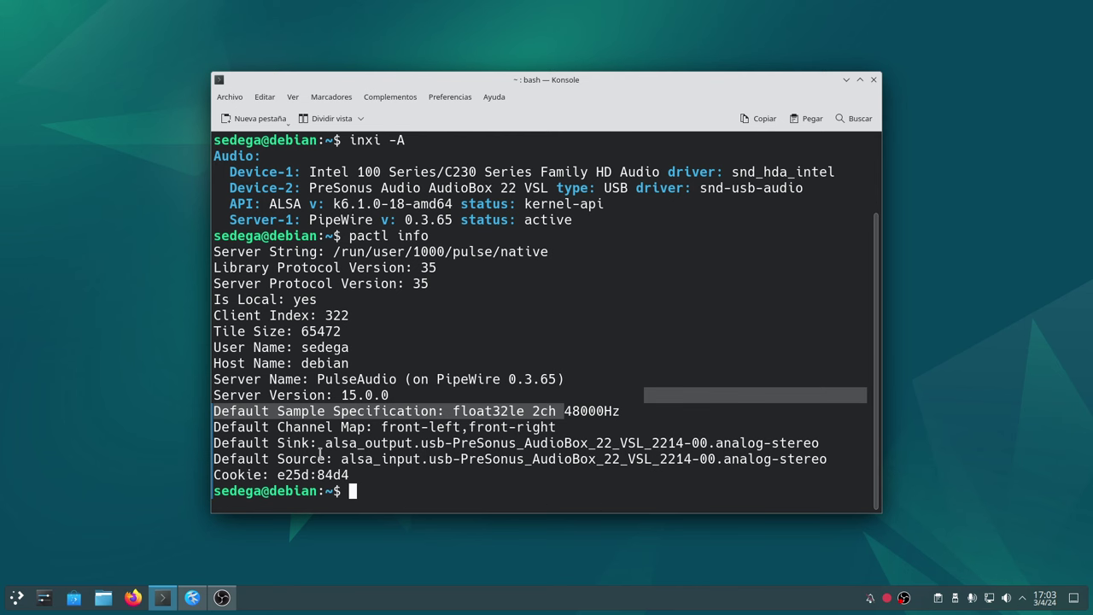
pyautogui.moveTo(324, 444); pyautogui.dragTo(771, 461)
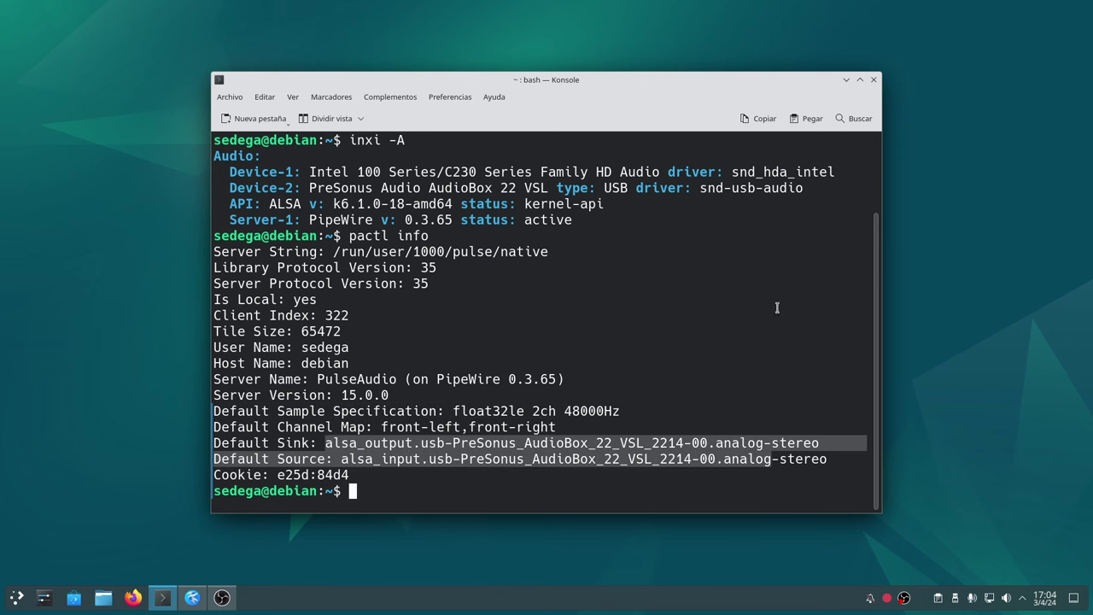
pyautogui.click(874, 80)
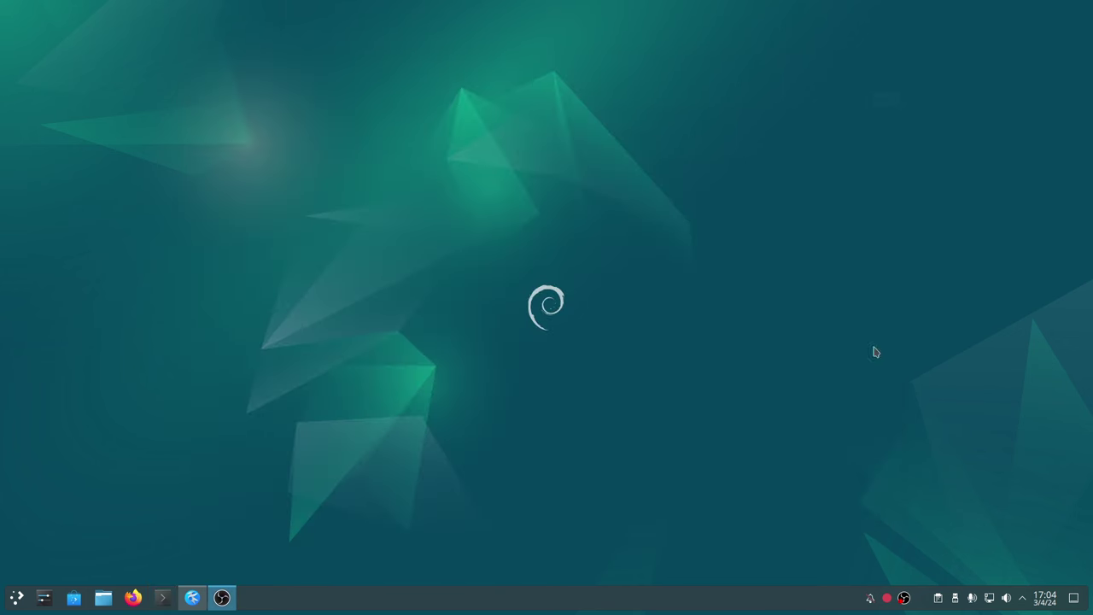
# Step: Open the sound settings and play the test sound on the AudioBox 22 VSL's front right and front left speakers
pyautogui.click(1006, 598)
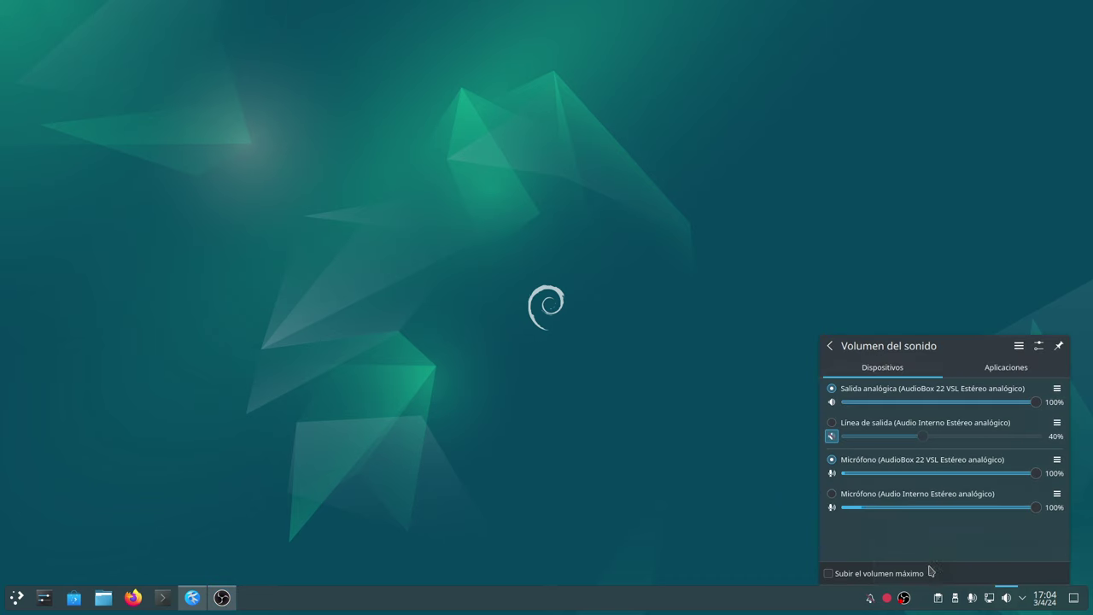
pyautogui.click(1038, 345)
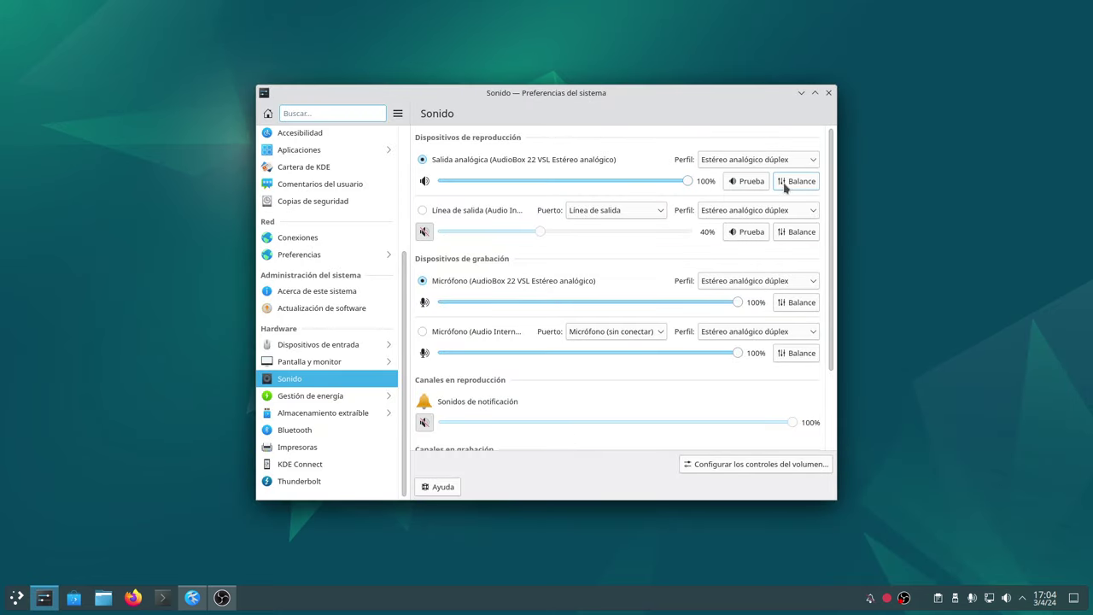
pyautogui.click(746, 181)
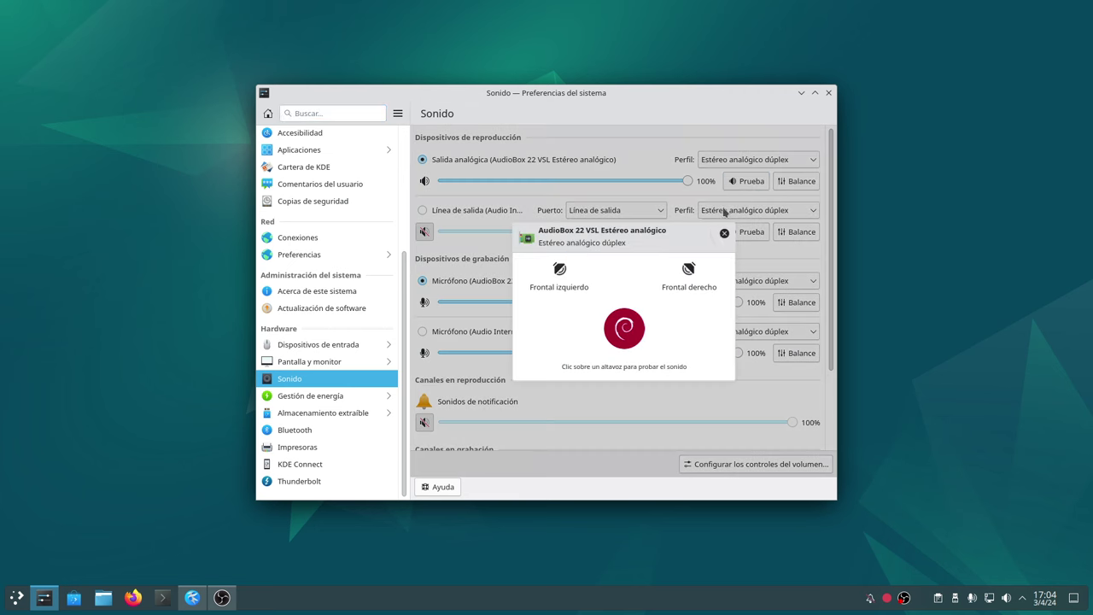
pyautogui.click(688, 270)
pyautogui.click(549, 278)
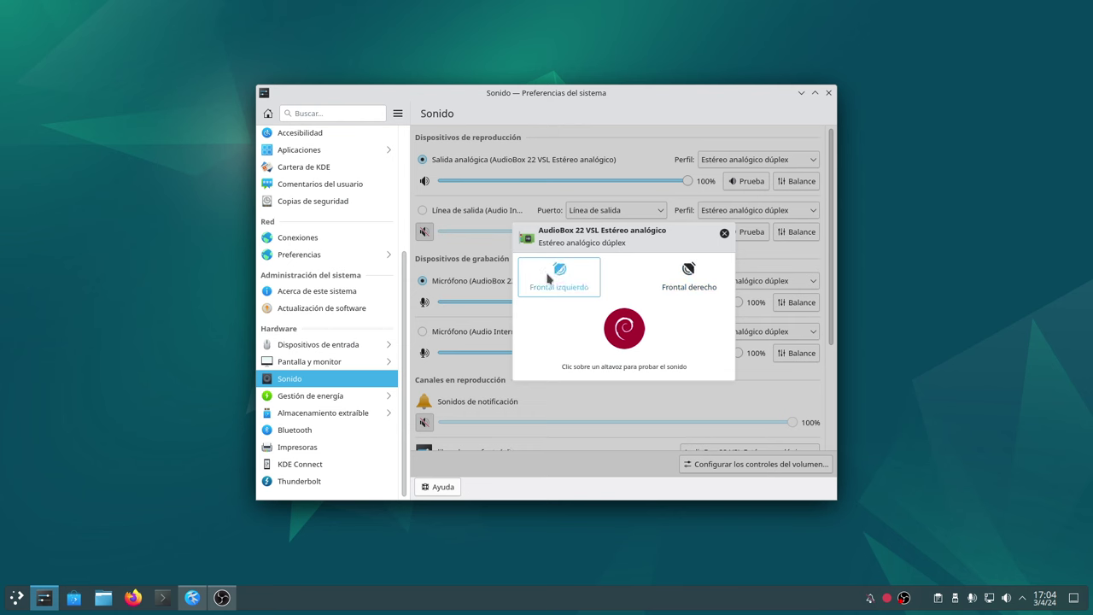
pyautogui.click(724, 234)
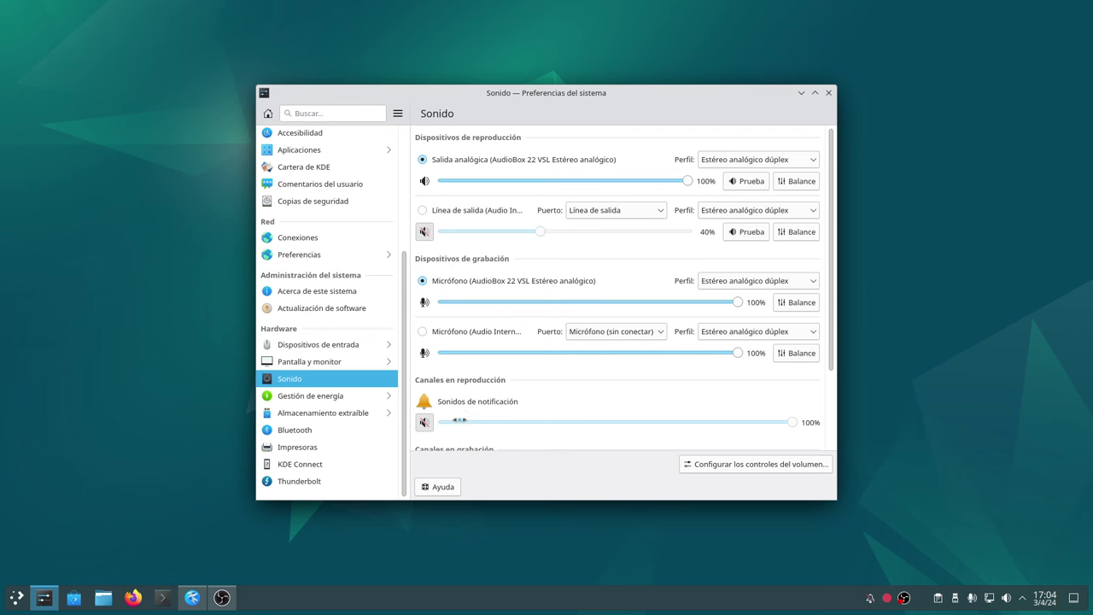
# Step: Check the recording channels in the sound settings and close the settings window
pyautogui.scroll(-2, 458, 420)
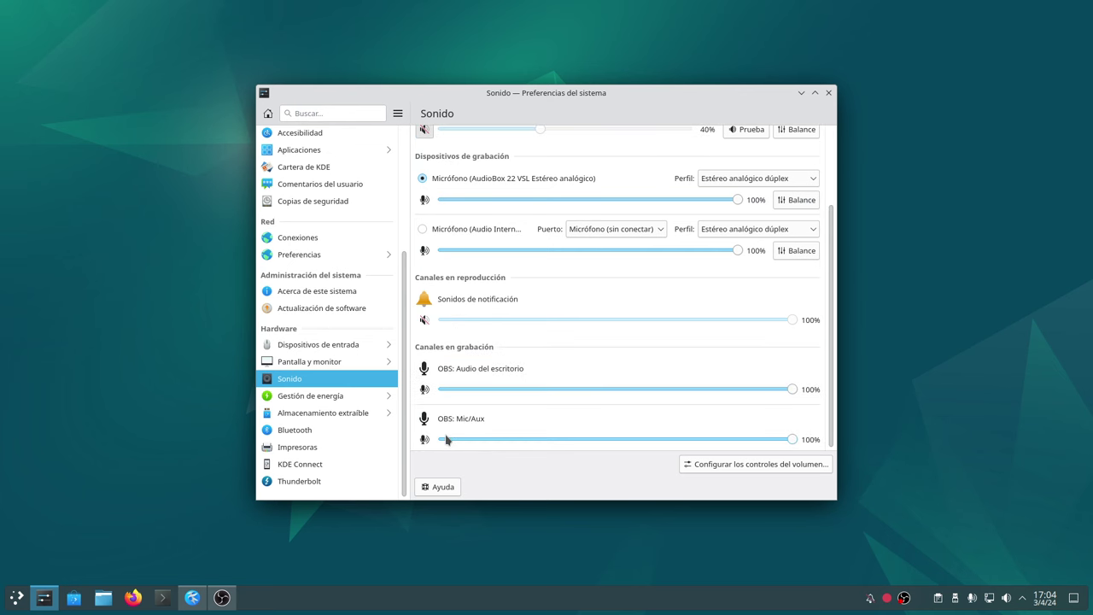
pyautogui.click(829, 93)
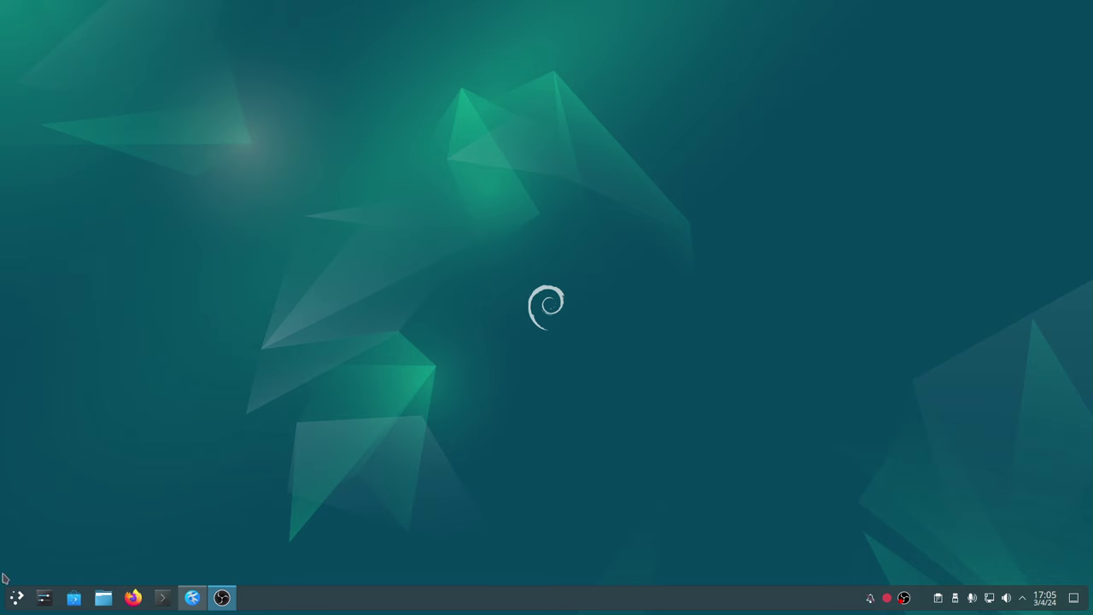
pyautogui.click(14, 599)
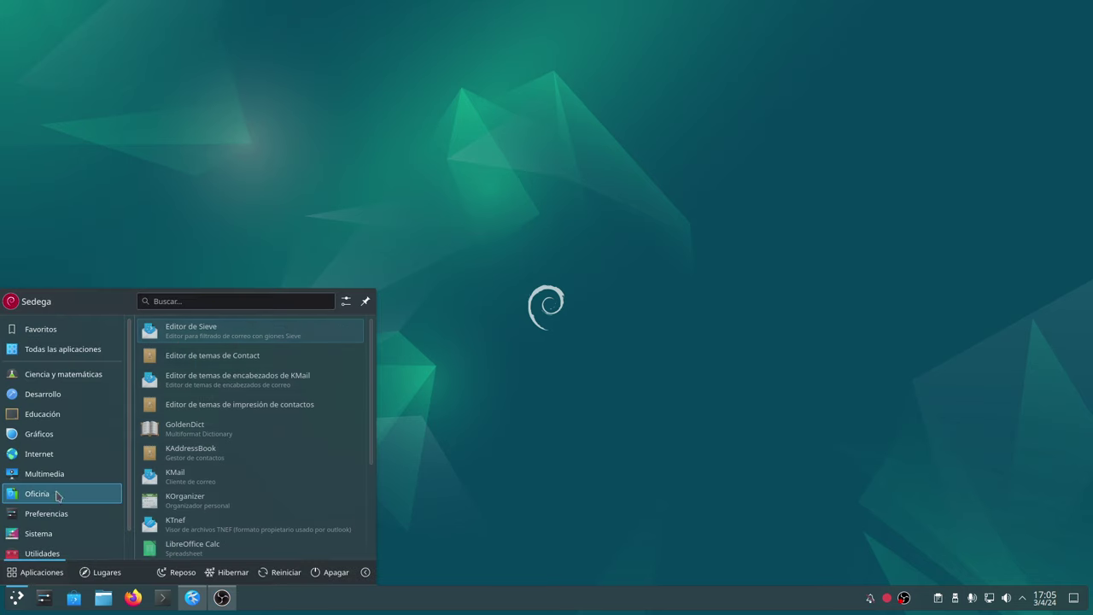
pyautogui.moveTo(60, 473)
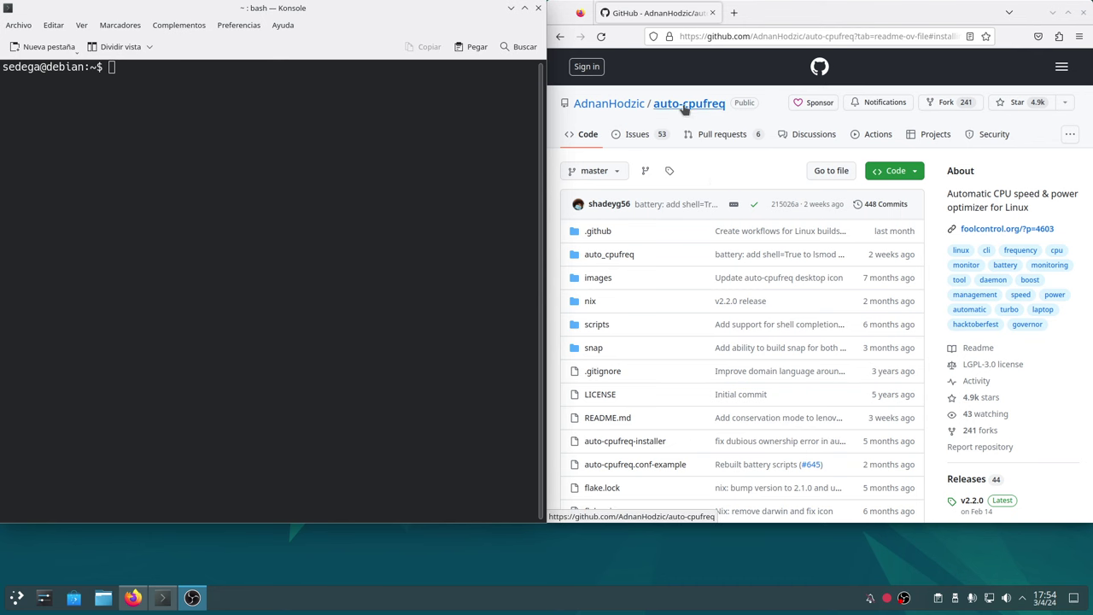
# Step: Look through the auto-cpufreq repository's README and go to its "Installing auto-cpufreq" section
pyautogui.scroll(-5, 691, 330)
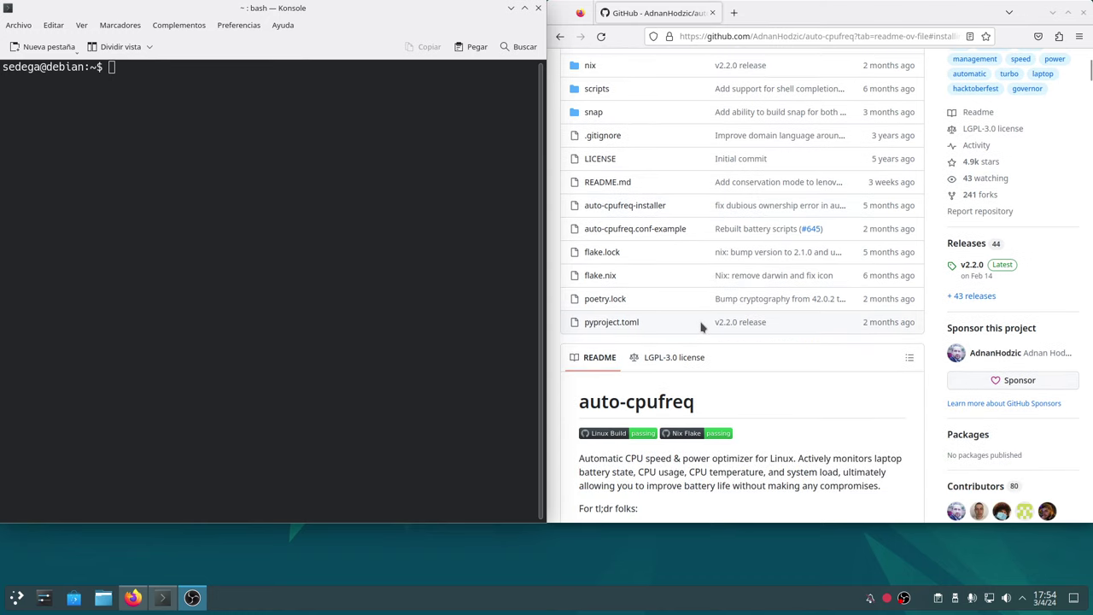
pyautogui.scroll(-8, 702, 324)
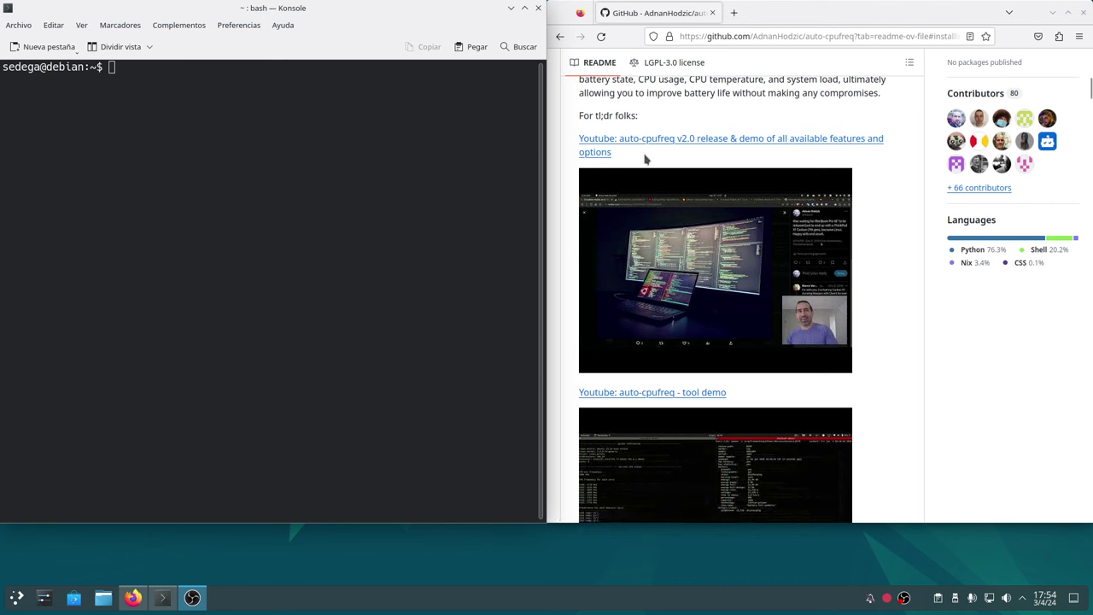
pyautogui.scroll(-3, 655, 303)
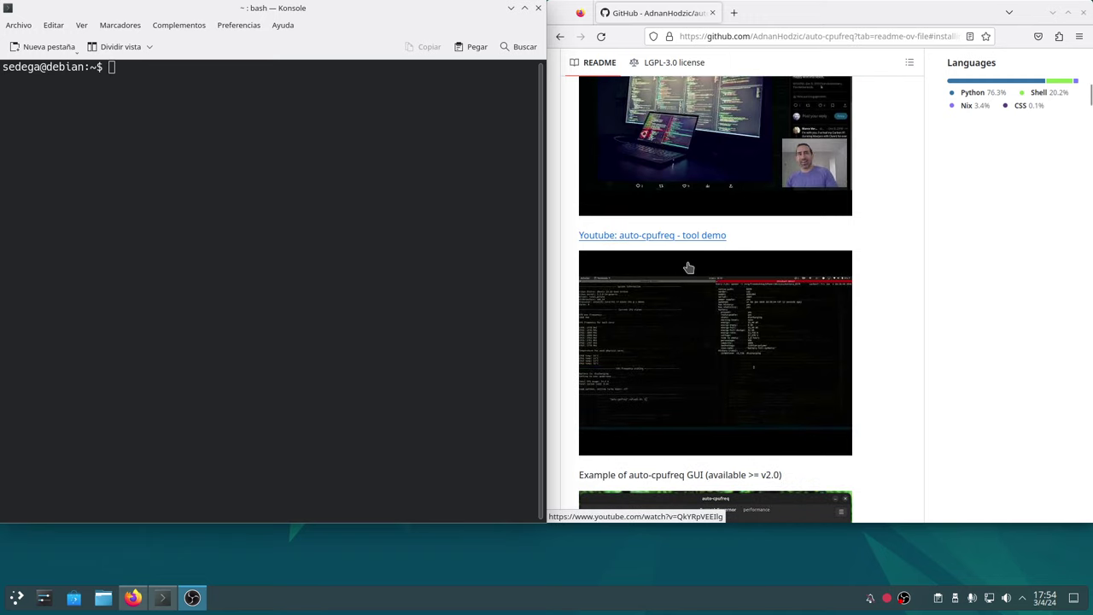
pyautogui.scroll(-5, 688, 267)
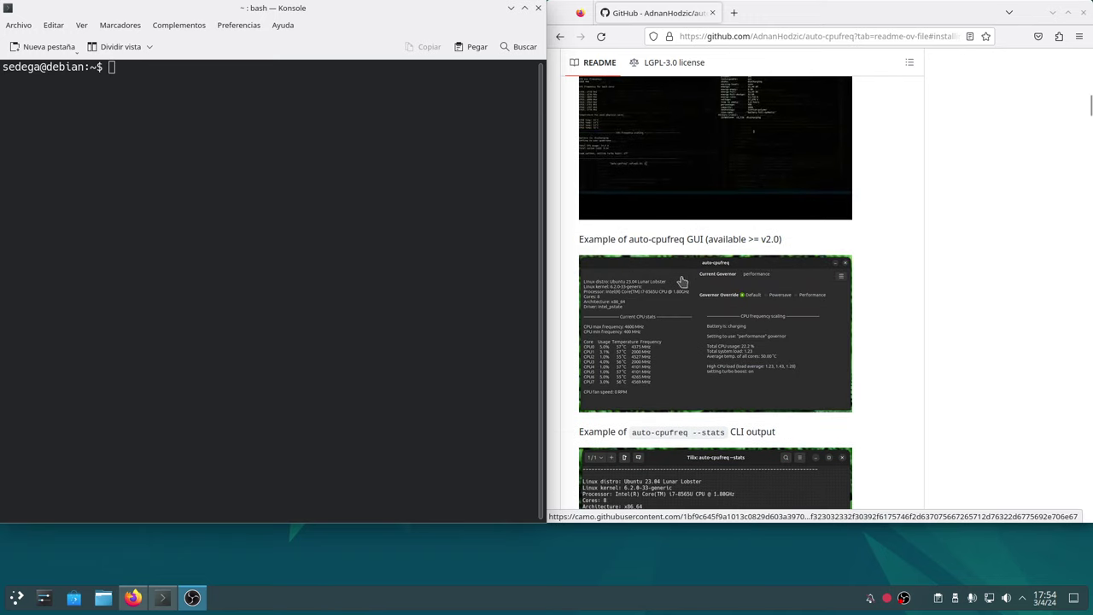
pyautogui.scroll(-2, 676, 301)
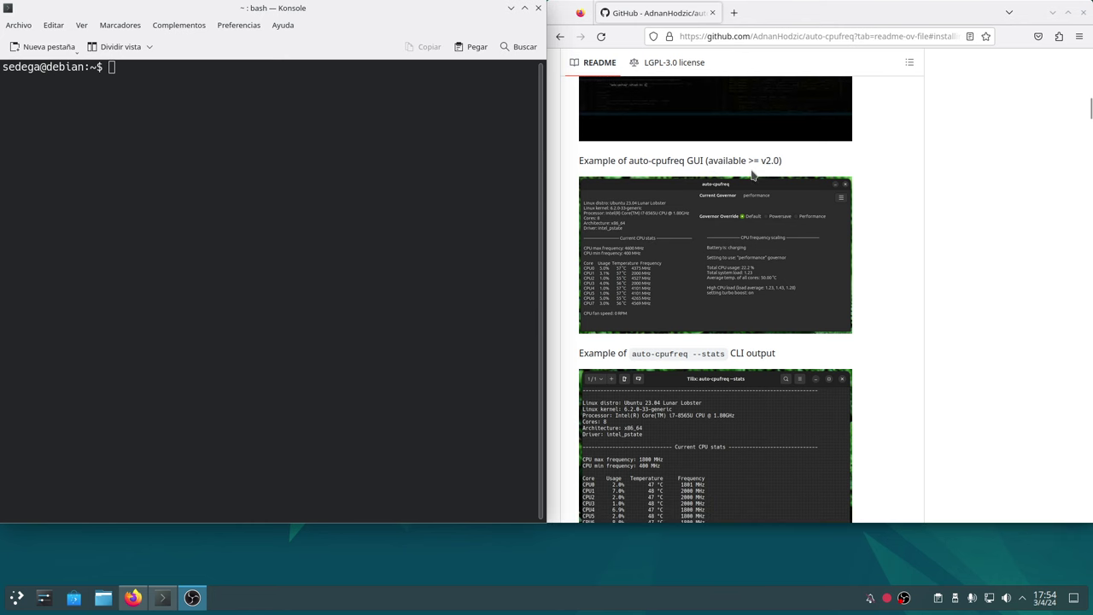
pyautogui.scroll(-5, 731, 269)
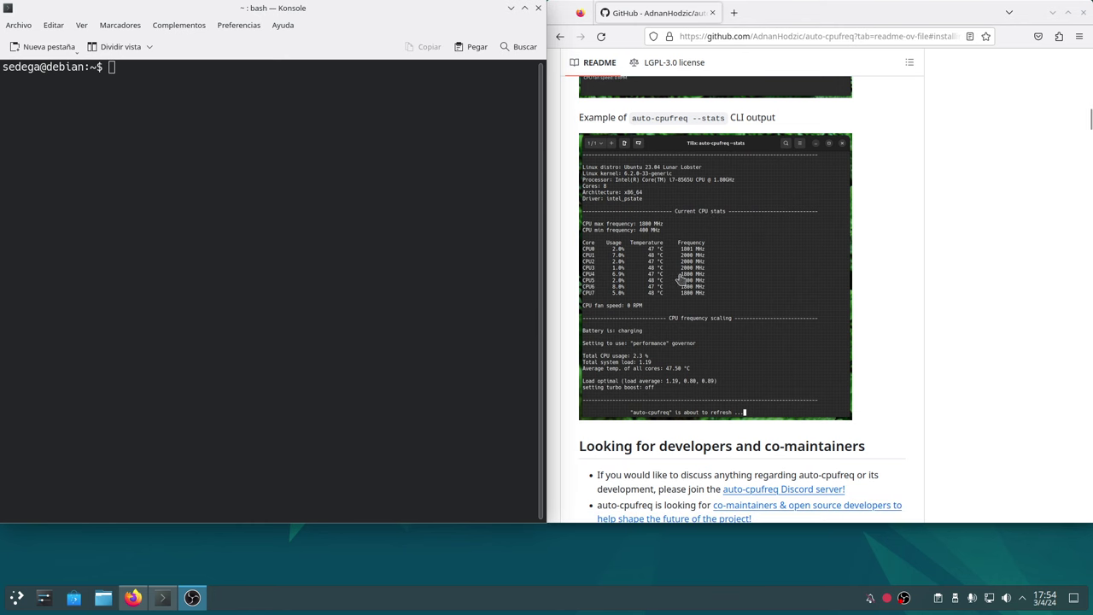
pyautogui.scroll(-5, 660, 339)
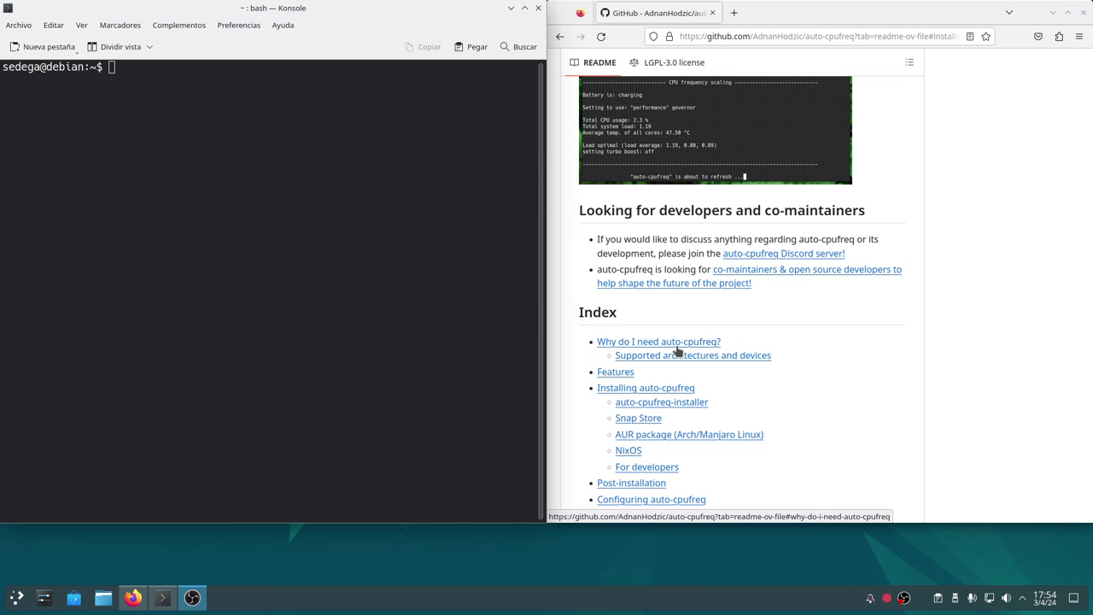
pyautogui.click(632, 388)
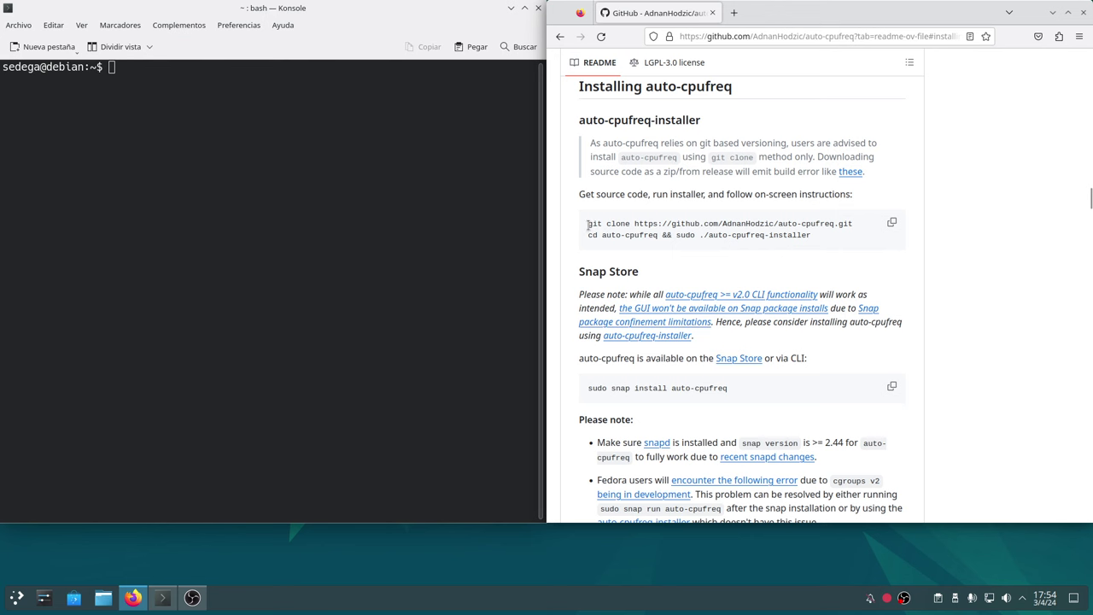
# Step: Copy the git clone and auto-cpufreq-installer commands from the README and run them in the terminal
pyautogui.moveTo(588, 223); pyautogui.dragTo(673, 224)
pyautogui.click(891, 222)
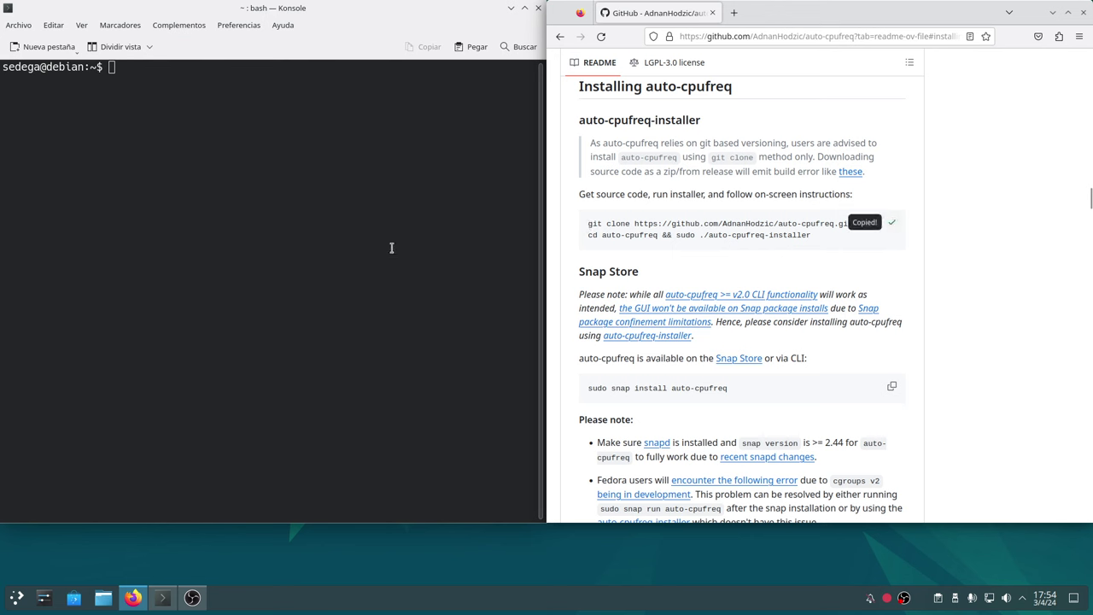
pyautogui.rightClick(174, 104)
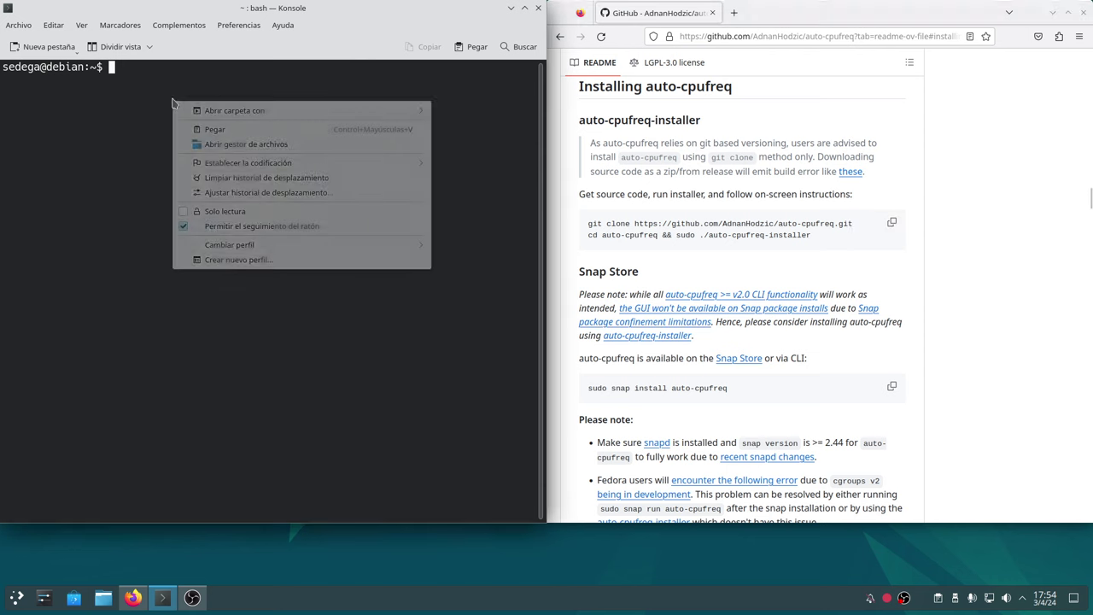
pyautogui.click(216, 135)
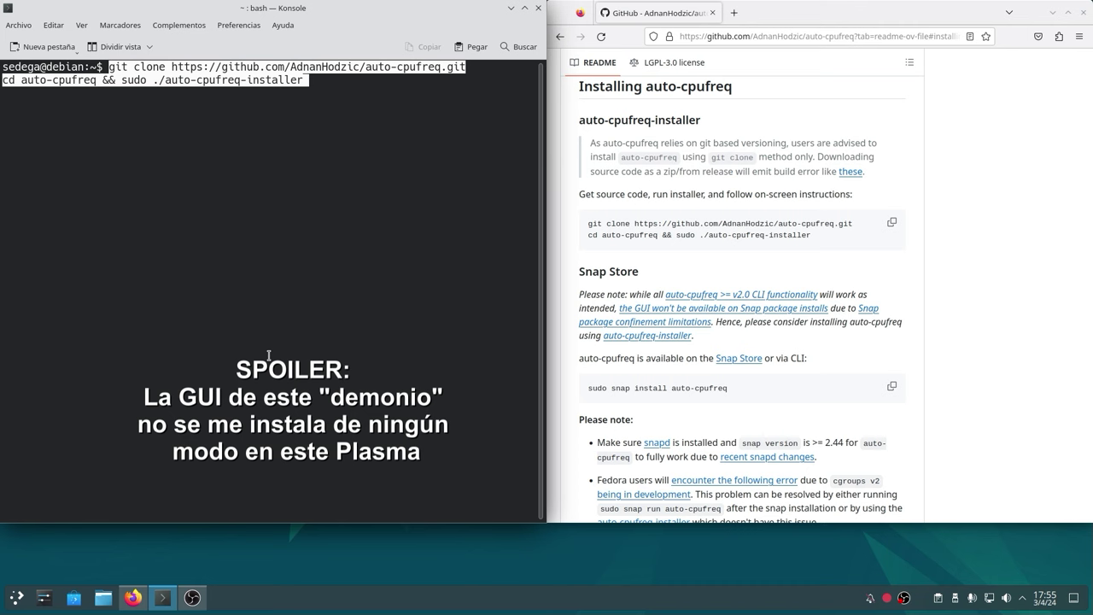
pyautogui.press('Return')
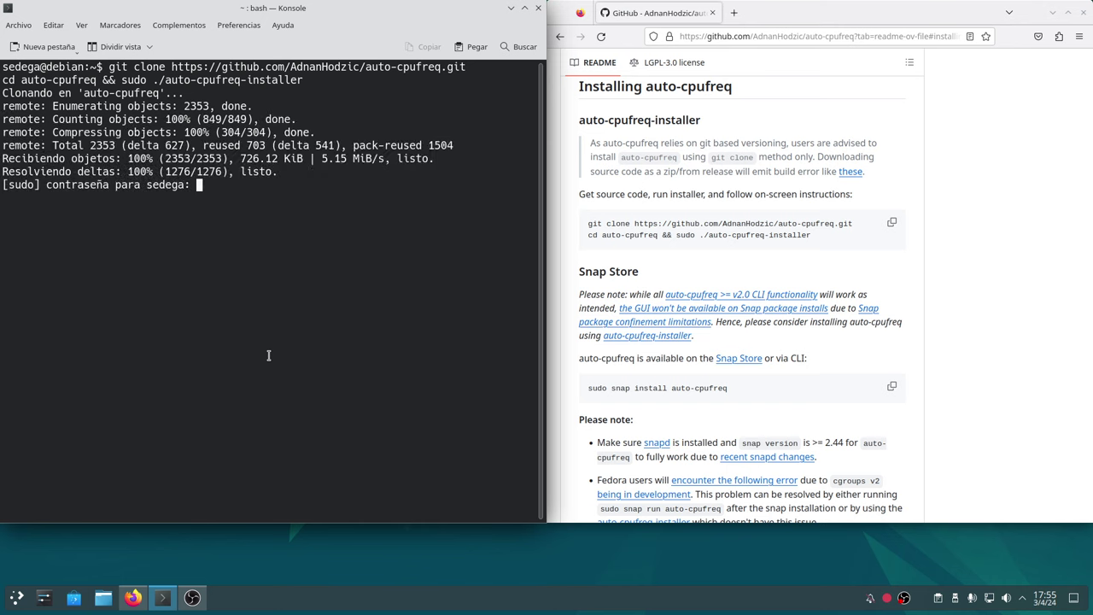
# Step: Enter the sudo password and choose the Install option (I) in the auto-cpufreq installer
pyautogui.press('Return')
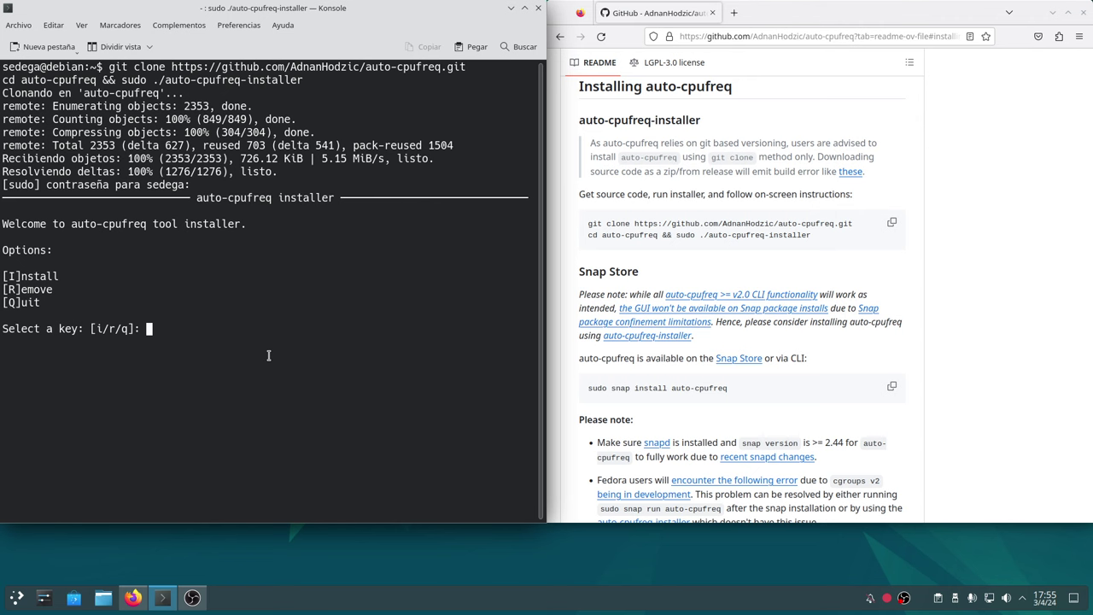
pyautogui.write('R')
pyautogui.press('BackSpace')
pyautogui.write('I')
pyautogui.press('Return')
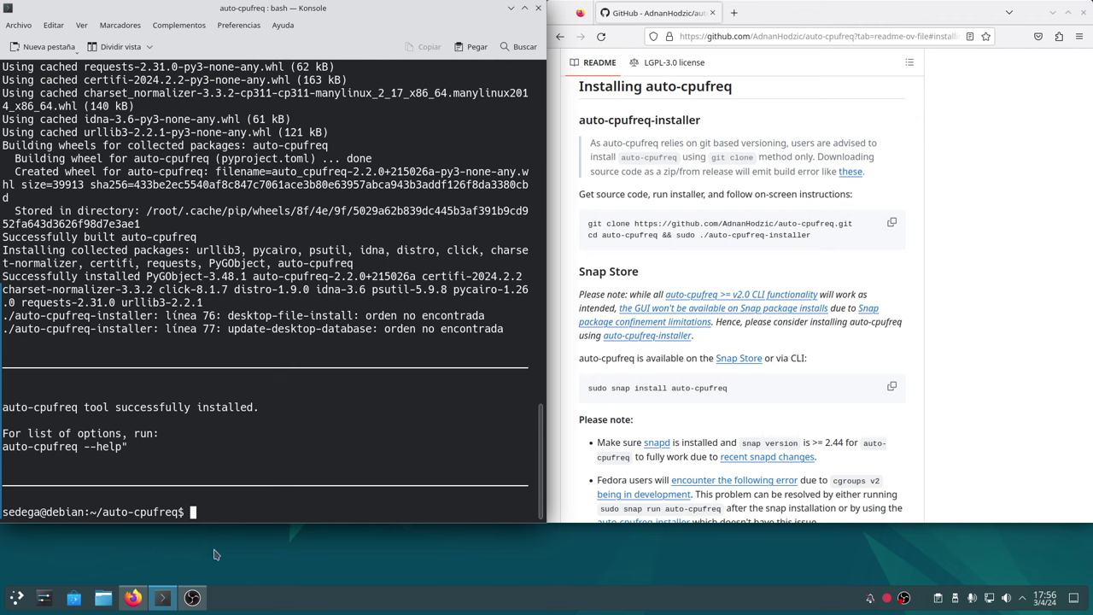
# Step: Run btop in a new Konsole window and move that window over the browser, mostly clear of the installer output
pyautogui.rightClick(162, 598)
pyautogui.click(220, 513)
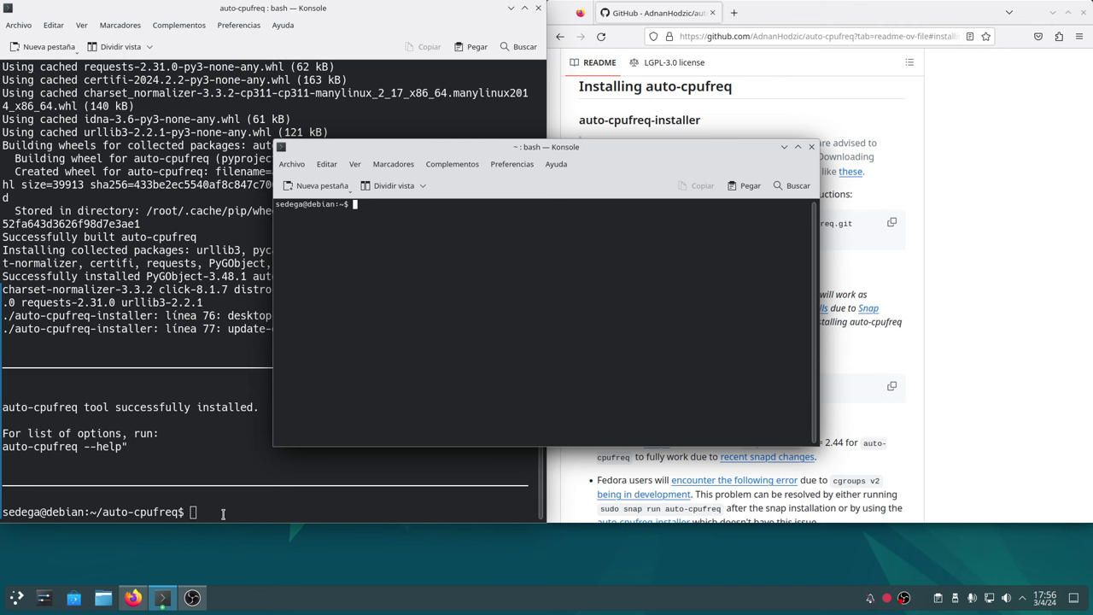
pyautogui.write('btop')
pyautogui.press('Return')
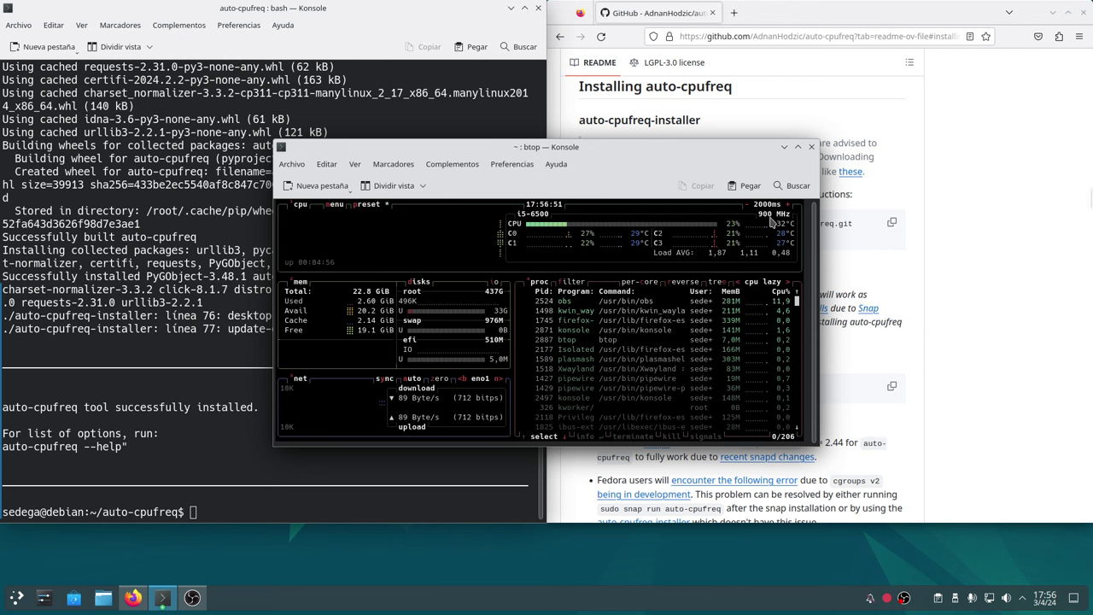
pyautogui.moveTo(643, 150); pyautogui.dragTo(847, 190)
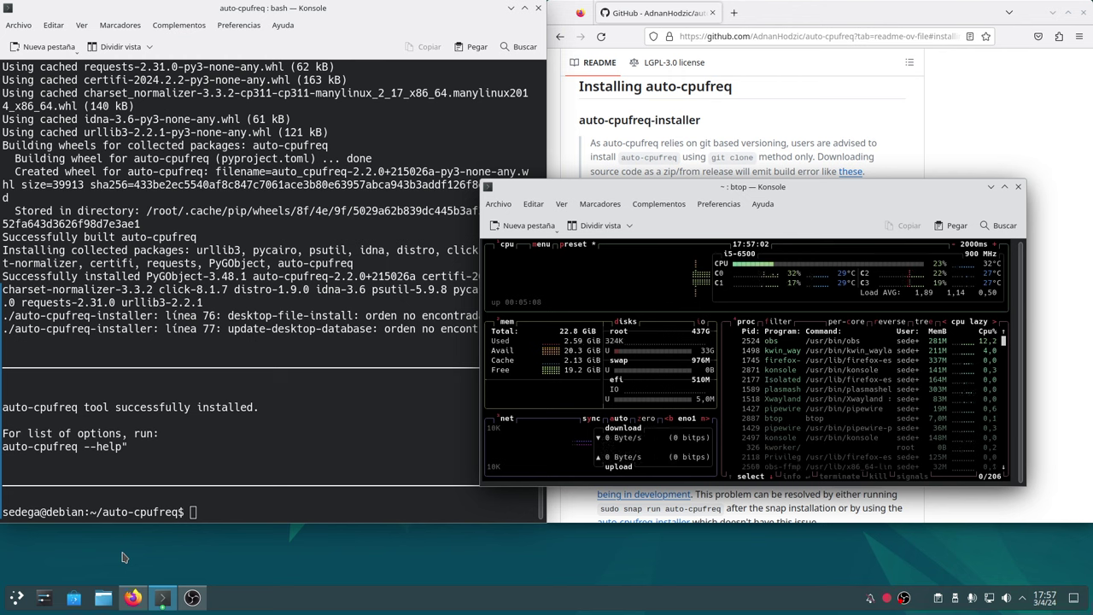
# Step: Look through the launcher's full application list for an auto-cpufreq entry
pyautogui.click(18, 602)
pyautogui.moveTo(67, 434)
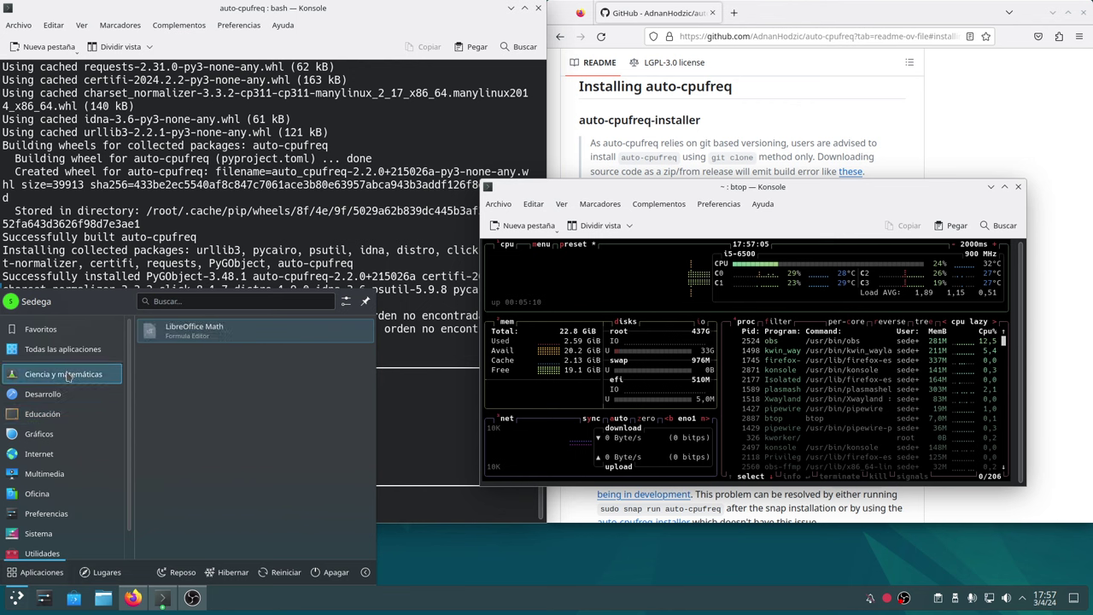
pyautogui.moveTo(63, 357)
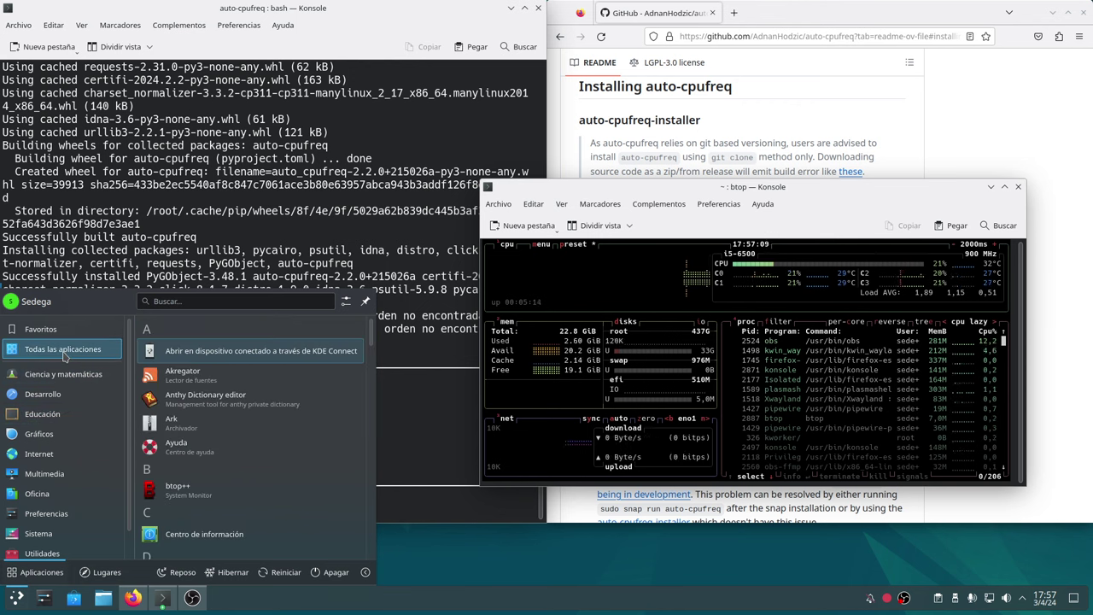
pyautogui.scroll(-4, 236, 376)
pyautogui.scroll(-10, 237, 376)
pyautogui.scroll(-10, 239, 373)
pyautogui.scroll(-12, 238, 373)
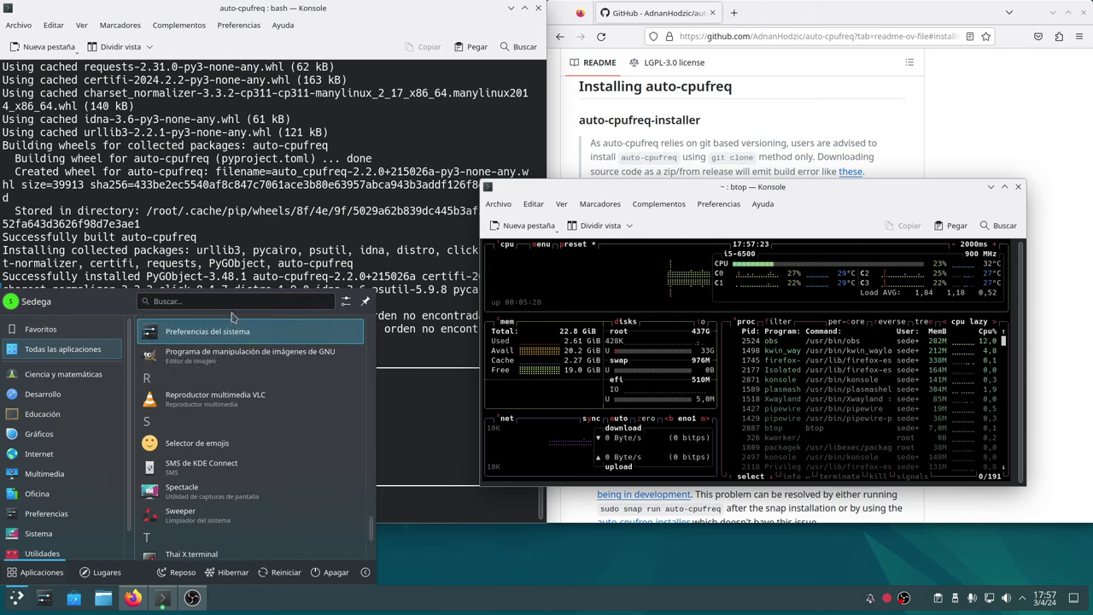
# Step: Search the application launcher for "aut" to look for an auto-cpufreq entry, and close it
pyautogui.write('au')
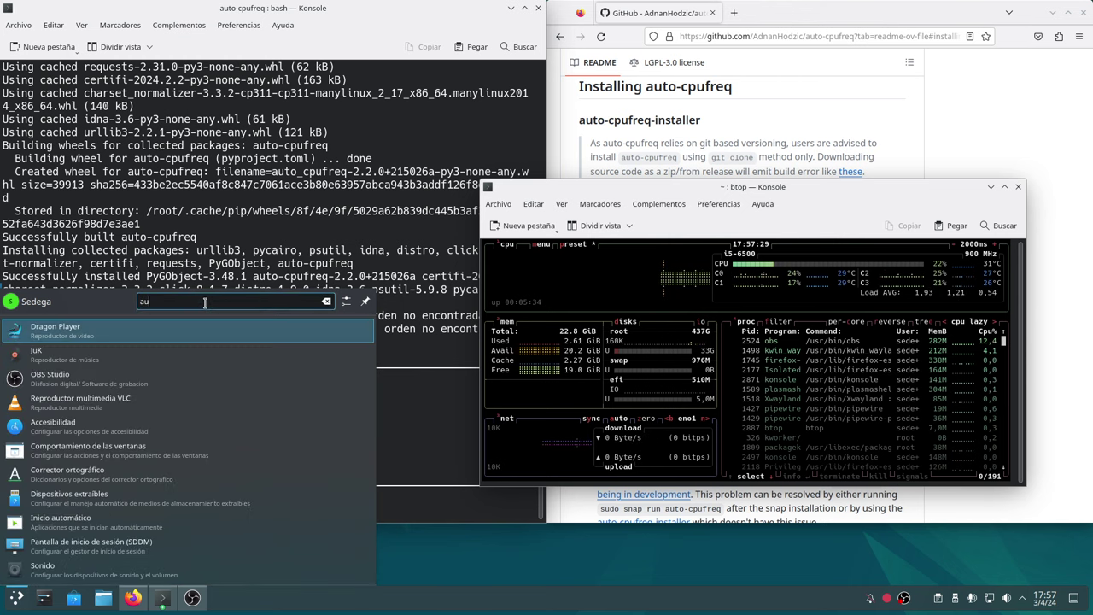
pyautogui.write('t')
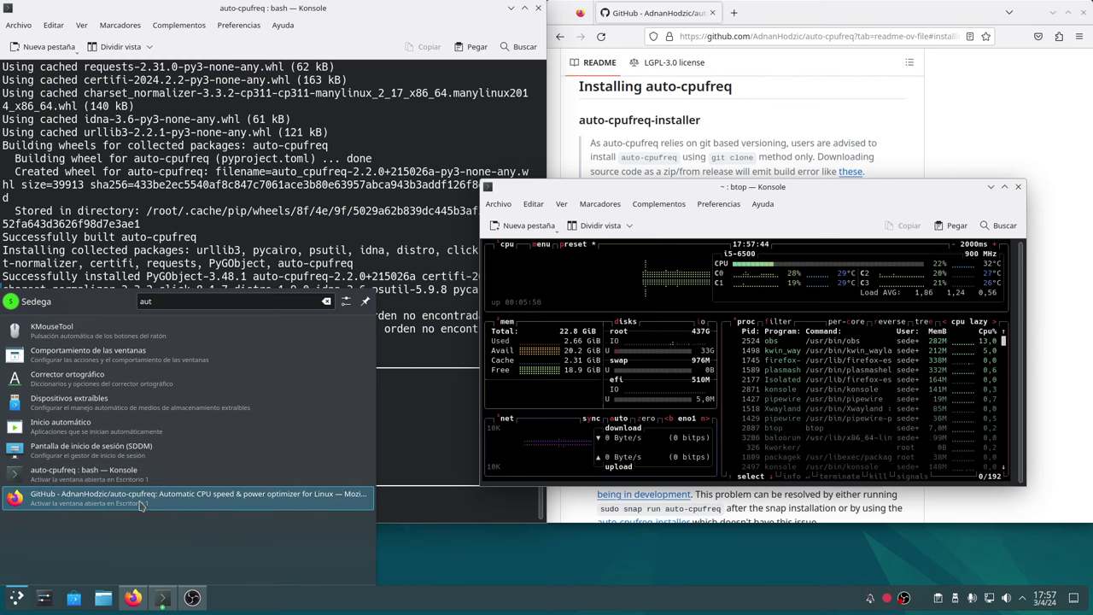
pyautogui.click(377, 305)
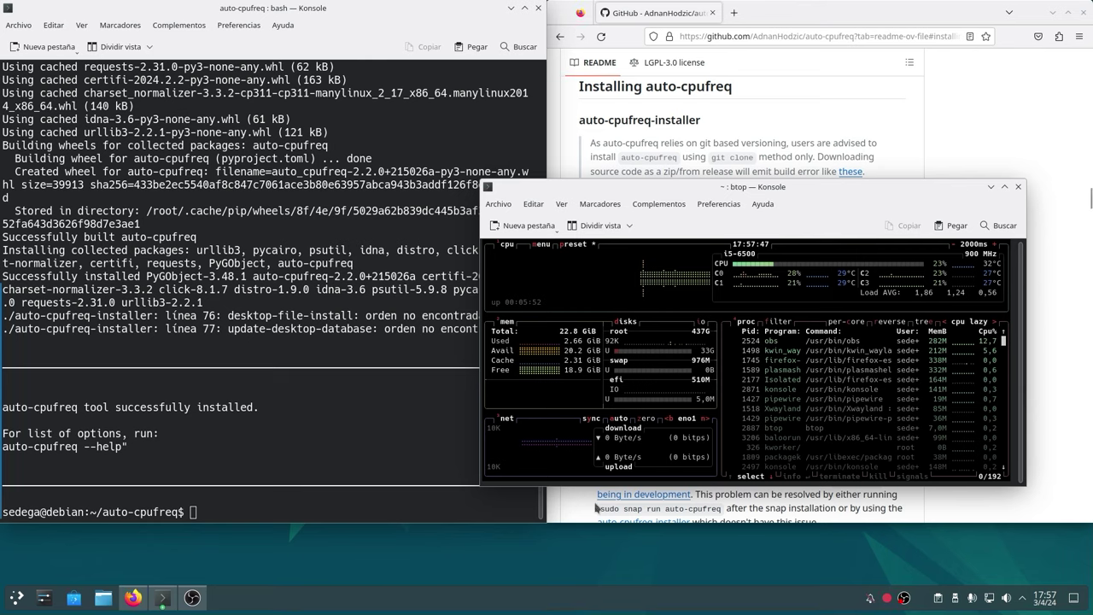
# Step: Move the btop window clear of the installer output and run the auto-cpufreq --help command suggested there
pyautogui.moveTo(846, 204); pyautogui.dragTo(924, 316)
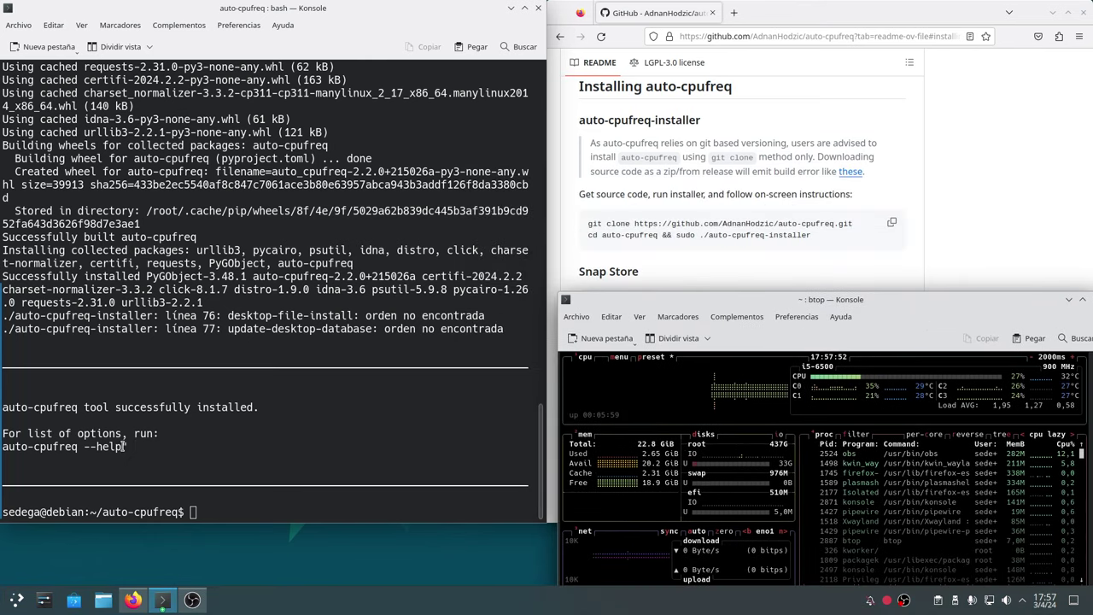
pyautogui.moveTo(133, 449); pyautogui.dragTo(2, 445)
pyautogui.rightClick(28, 457)
pyautogui.click(209, 517)
pyautogui.rightClick(209, 517)
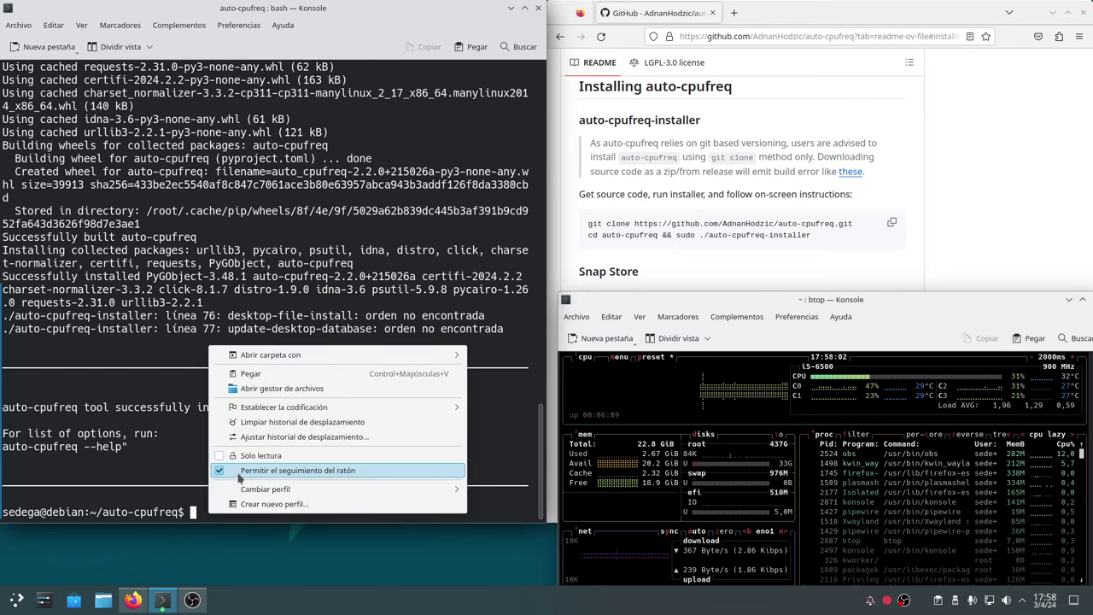
pyautogui.click(250, 373)
pyautogui.press('Return')
# Step: Run sudo auto-cpufreq --monitor in the terminal, correcting the misspelled program name before executing it
pyautogui.write('sudo')
pyautogui.write(' au')
pyautogui.write('to')
pyautogui.write('-cpu')
pyautogui.write('freq ')
pyautogui.write('--mo')
pyautogui.write('nitor')
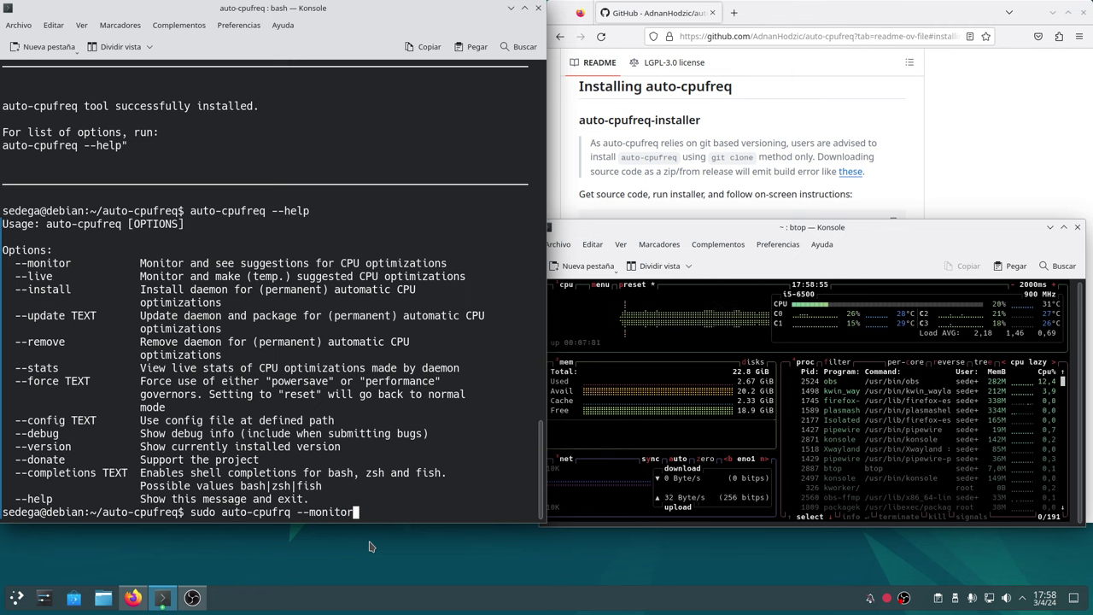
pyautogui.press('Left')
pyautogui.press('Left')
pyautogui.press('Left')
pyautogui.press('Left')
pyautogui.press('Left')
pyautogui.press('Left')
pyautogui.press('Left')
pyautogui.press('Left')
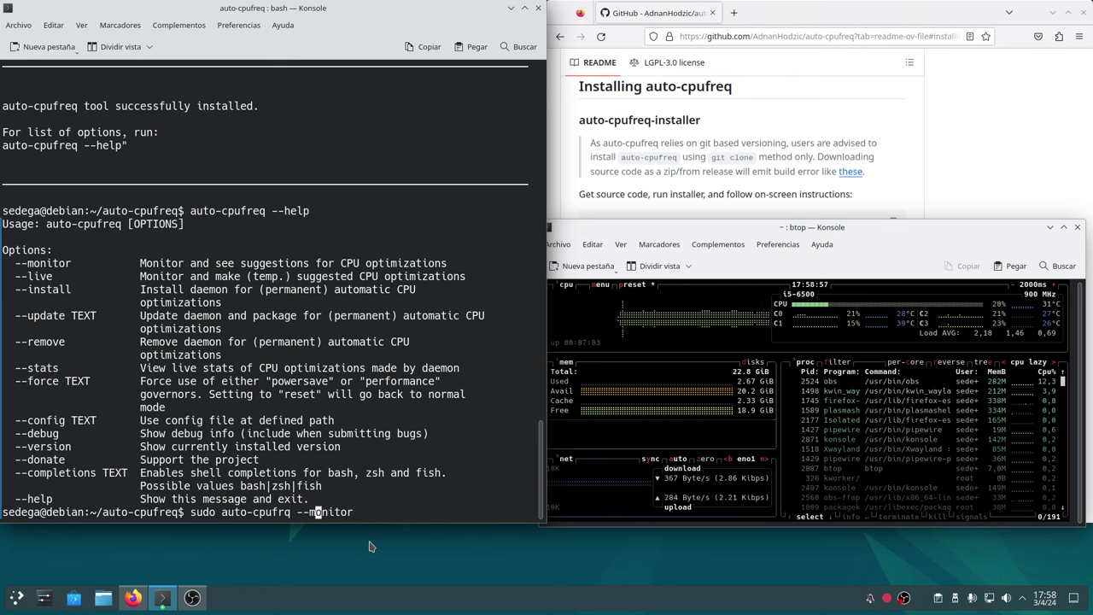
pyautogui.press('Left')
pyautogui.press('Left')
pyautogui.press('Left')
pyautogui.write('e')
pyautogui.press('End')
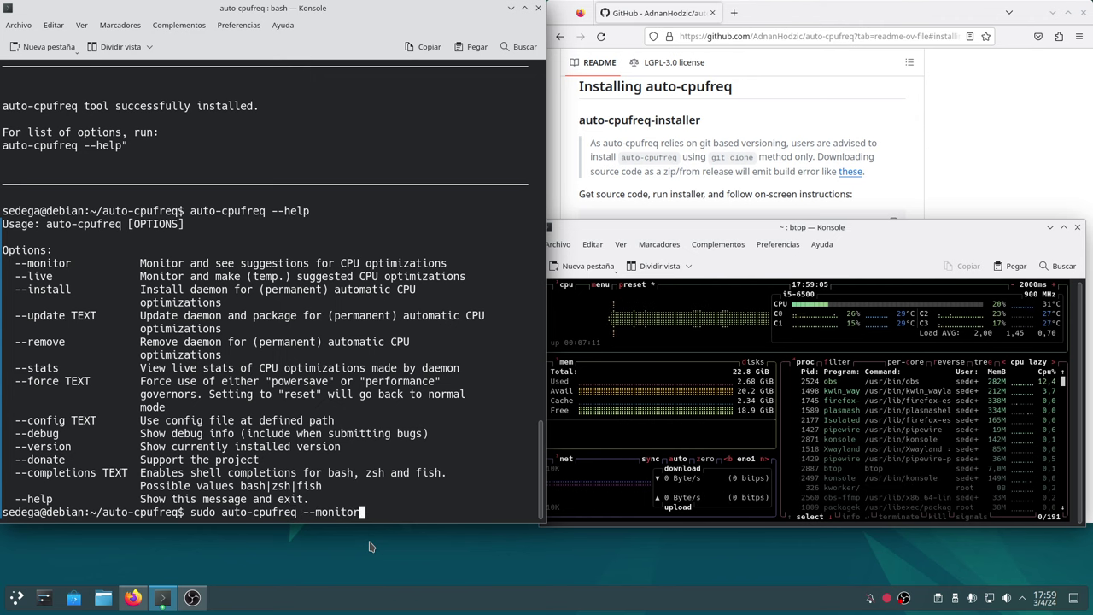
pyautogui.press('Return')
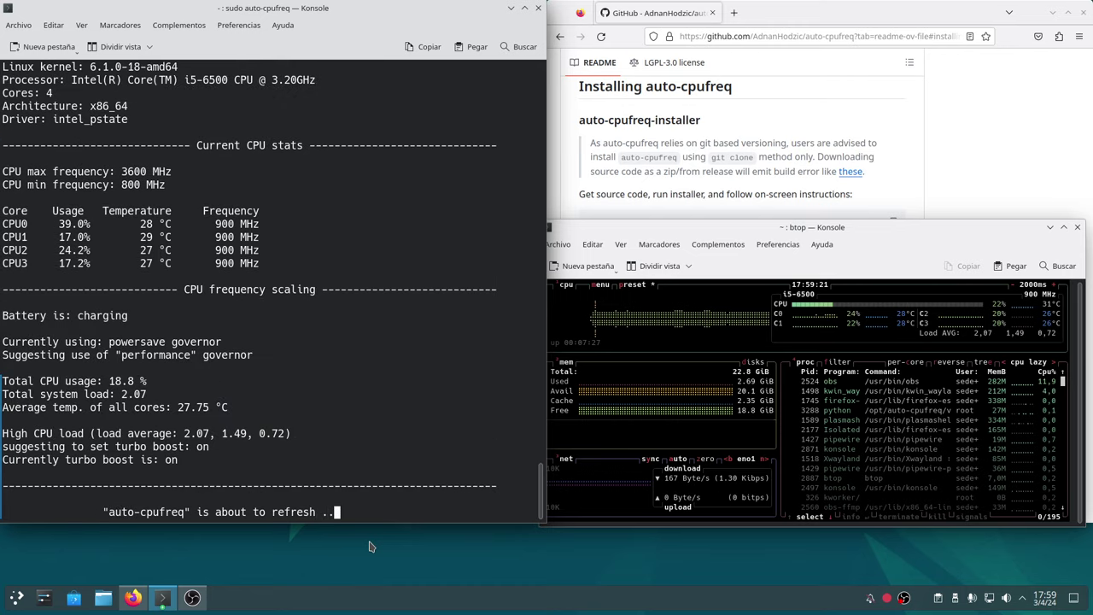
# Step: Stop the auto-cpufreq monitor and highlight the governor currently in use in its output
pyautogui.press('Escape')
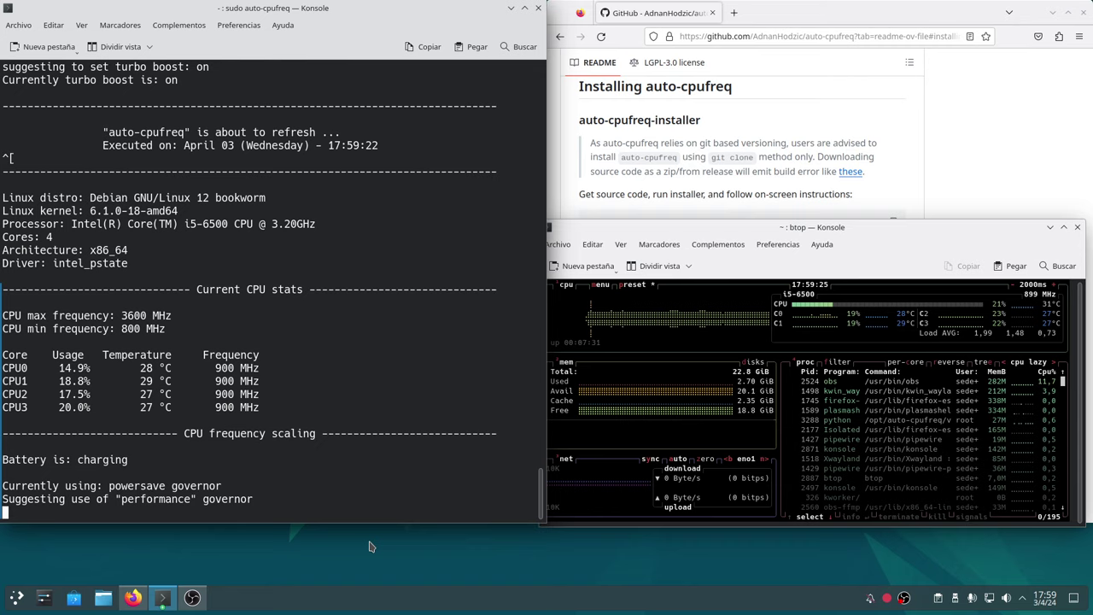
pyautogui.hotkey('ctrl', 'c')
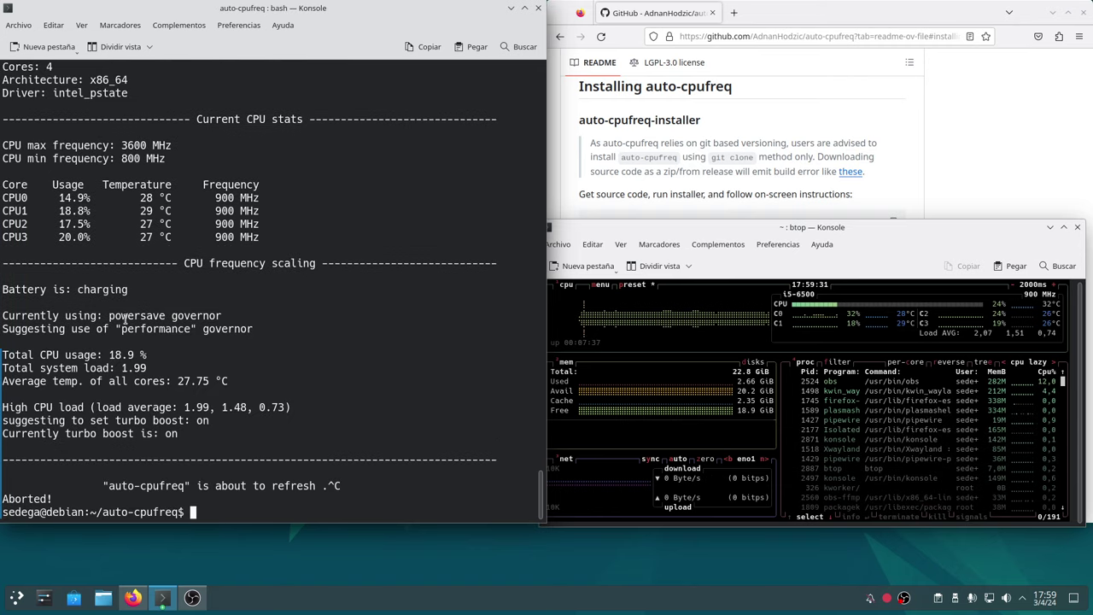
pyautogui.doubleClick(110, 316)
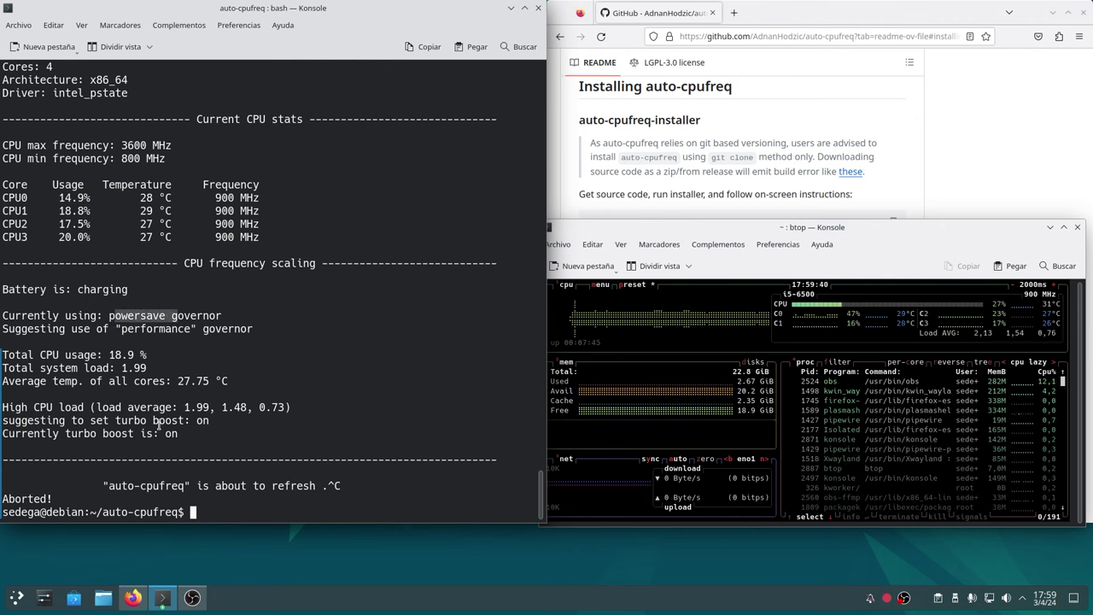
# Step: Show the auto-cpufreq --help options again and run auto-cpufreq --stats
pyautogui.press('Up')
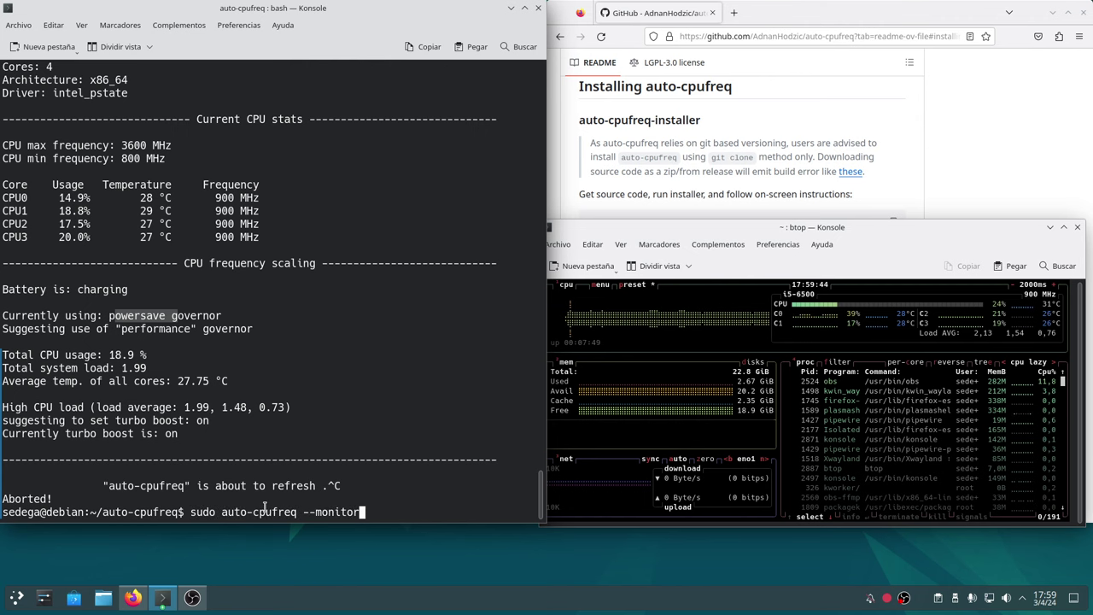
pyautogui.press('Up')
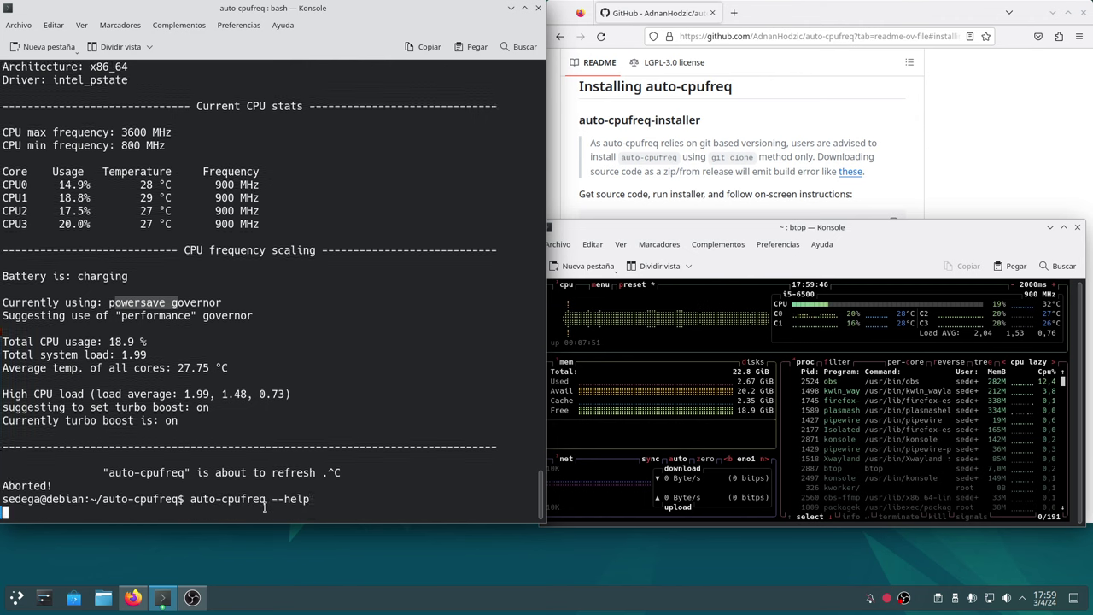
pyautogui.press('Return')
pyautogui.write('auto-cpufreq --stats')
pyautogui.press('Return')
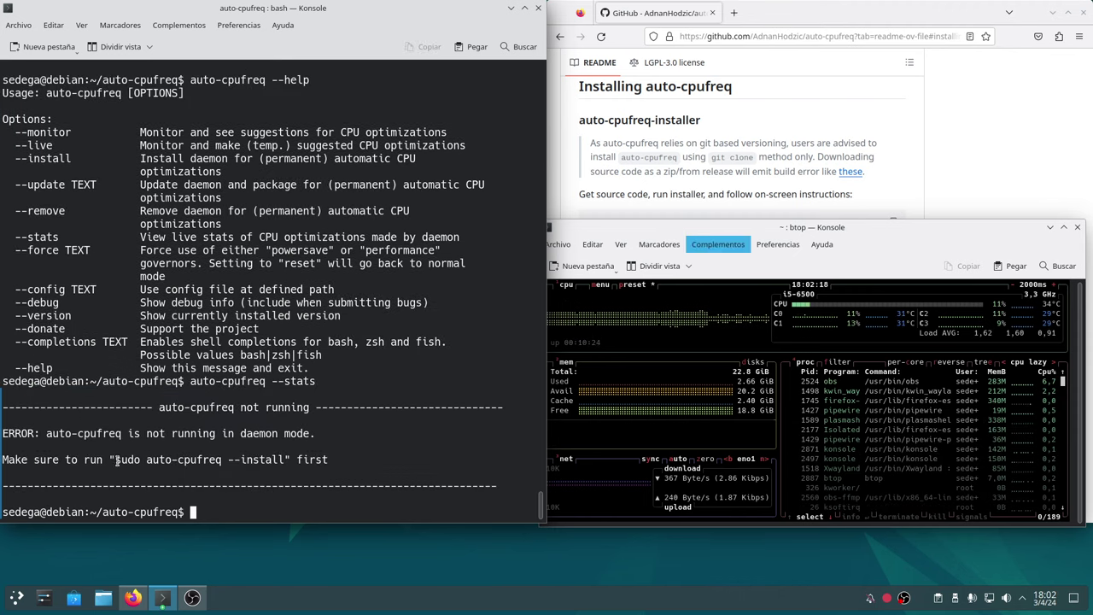
# Step: Copy sudo auto-cpufreq --install from the terminal output and run it to install the daemon
pyautogui.moveTo(117, 459); pyautogui.dragTo(283, 462)
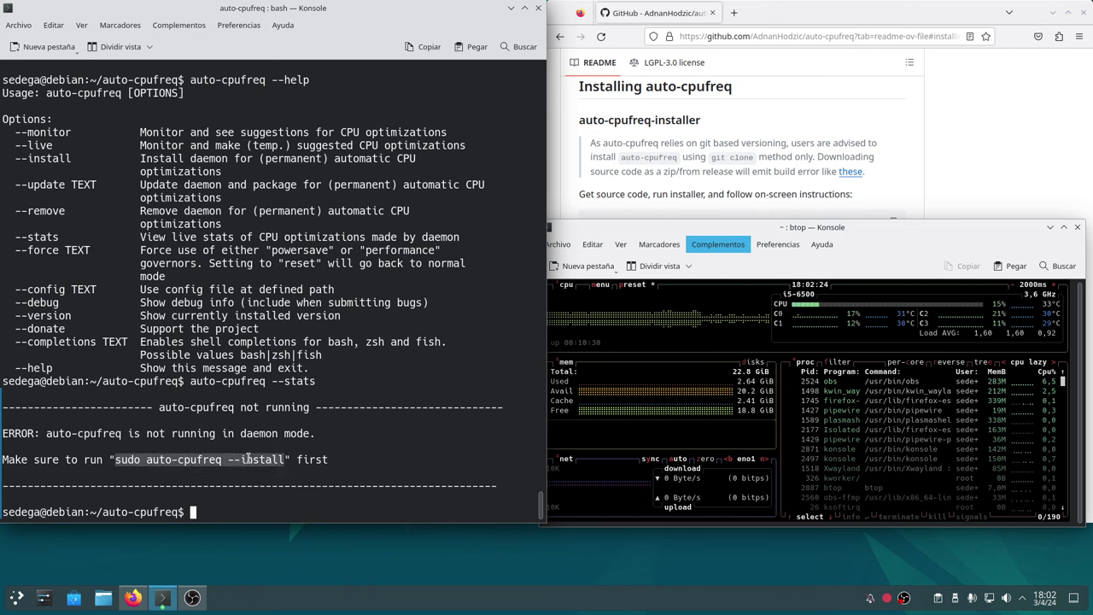
pyautogui.rightClick(250, 459)
pyautogui.click(297, 271)
pyautogui.click(217, 506)
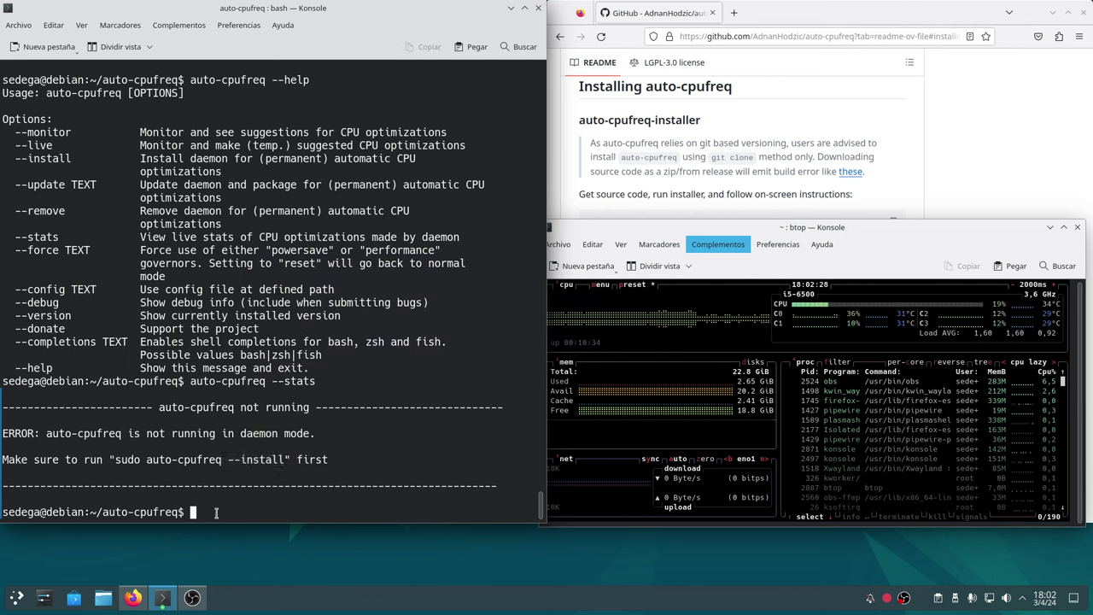
pyautogui.rightClick(216, 512)
pyautogui.click(256, 372)
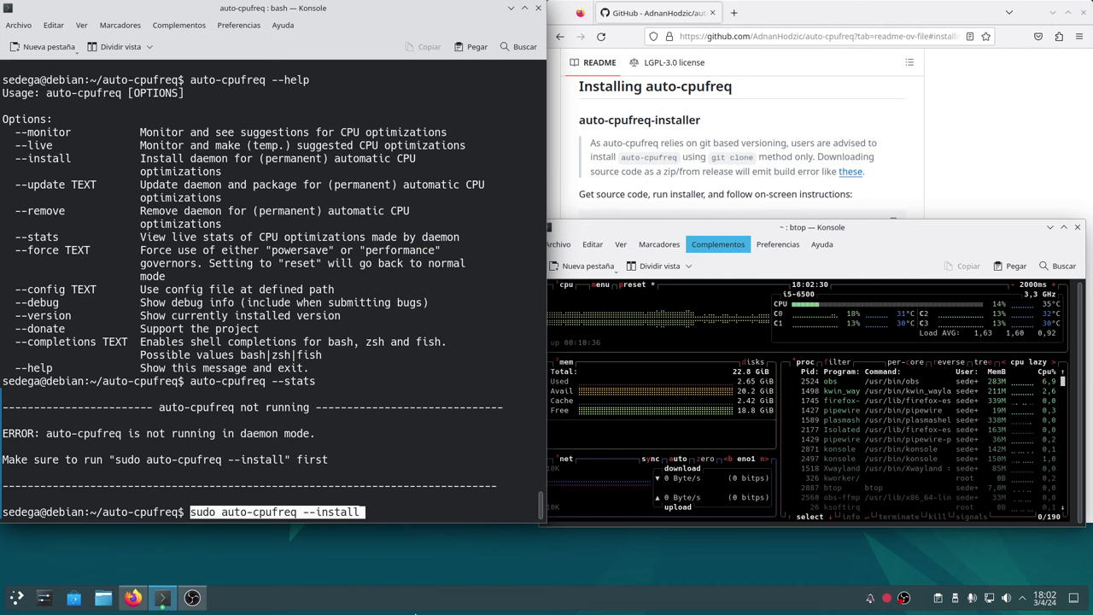
pyautogui.press('Return')
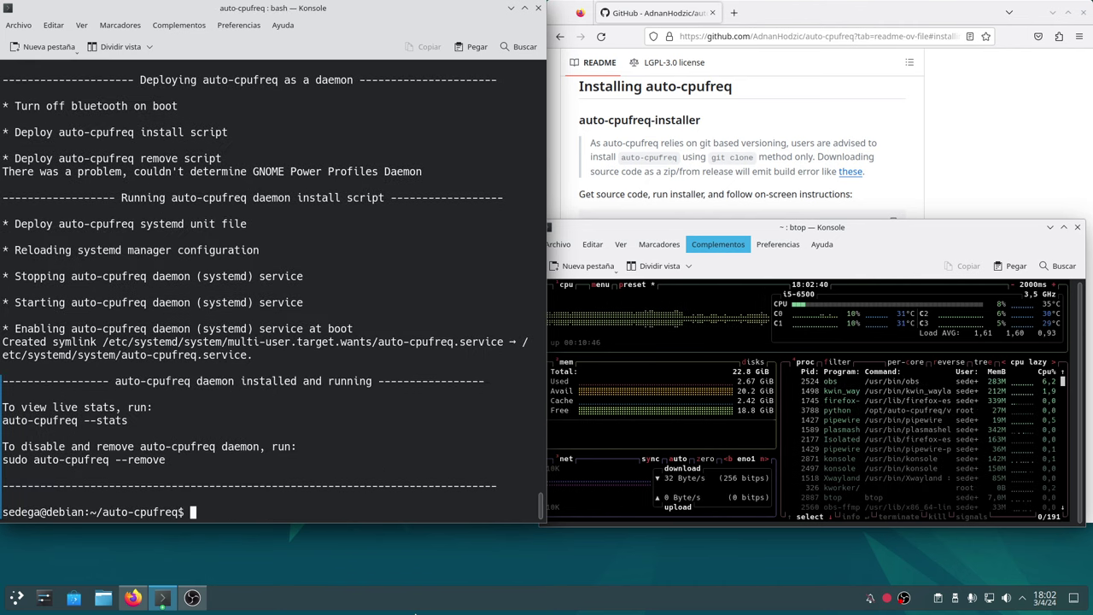
# Step: Run auto-cpufreq --stats again and reposition the btop window to compare its CPU readings with the live stats
pyautogui.press('Up')
pyautogui.press('Up')
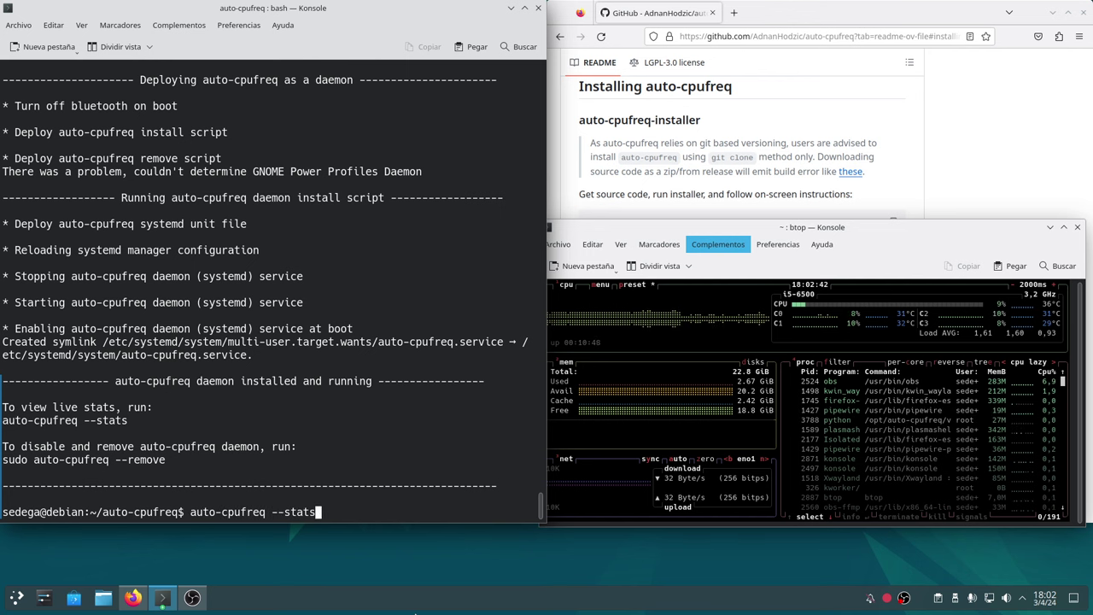
pyautogui.press('Return')
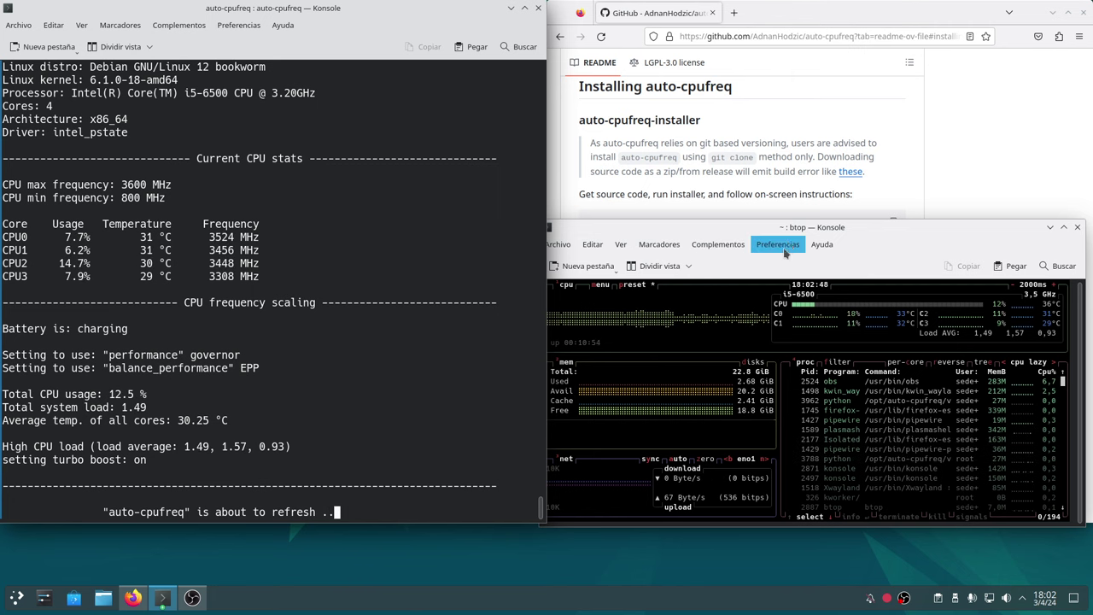
pyautogui.moveTo(756, 232); pyautogui.dragTo(355, 245)
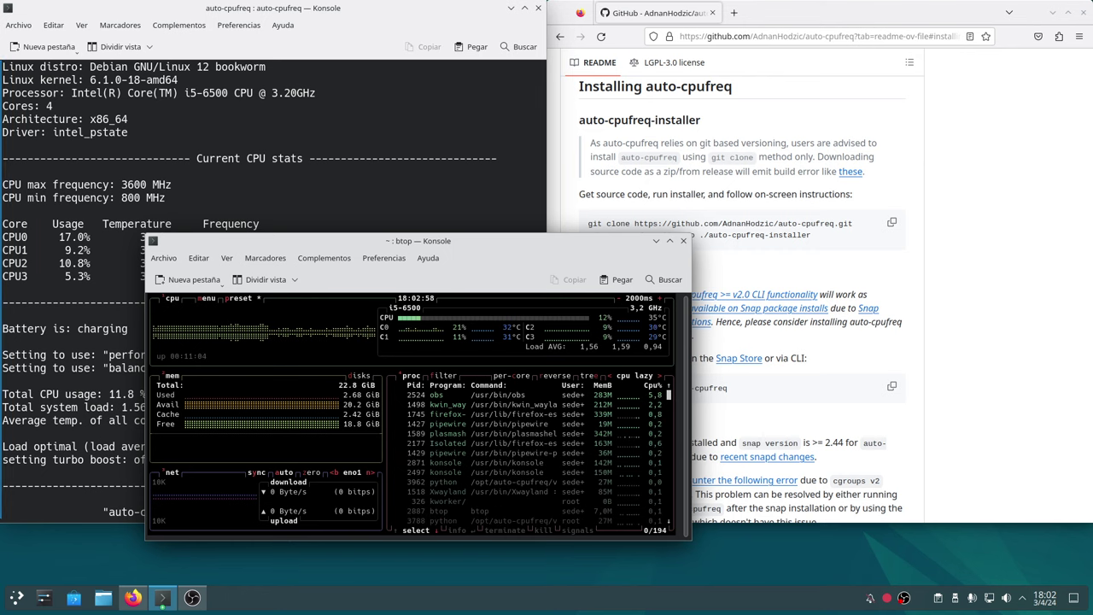
pyautogui.moveTo(418, 240); pyautogui.dragTo(947, 264)
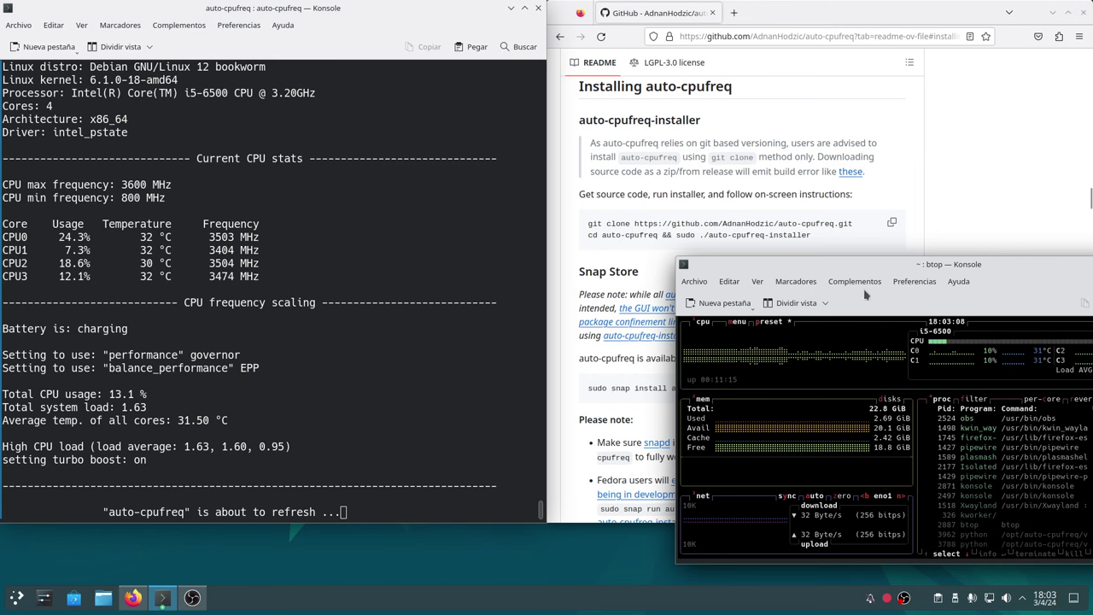
pyautogui.moveTo(833, 263); pyautogui.dragTo(515, 255)
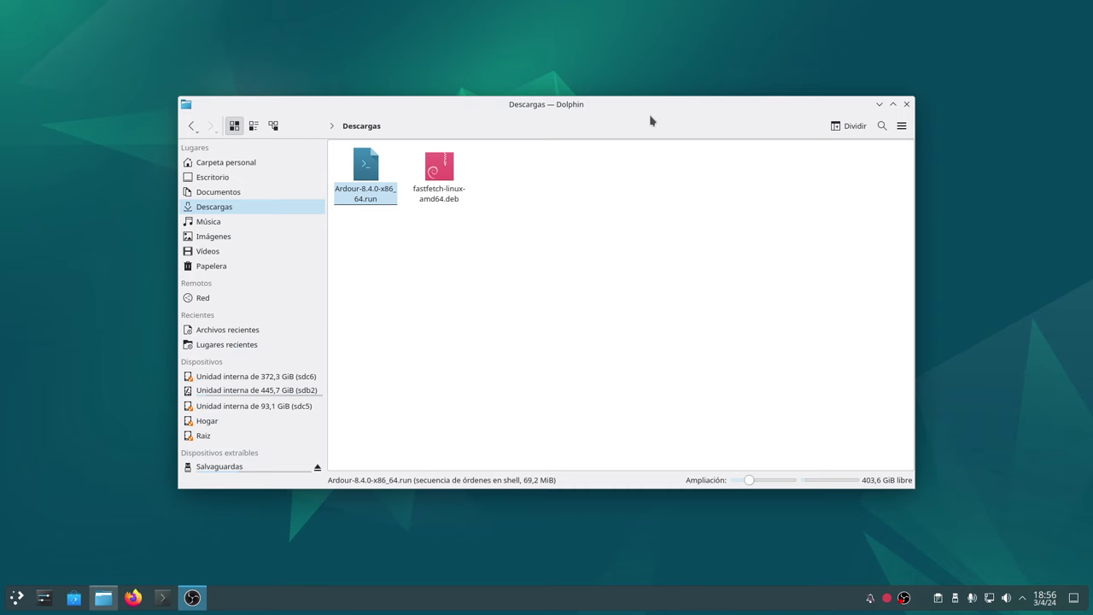
# Step: Move the Descargas file manager window to the desktop's upper-left corner and shrink it to free space beside it
pyautogui.moveTo(644, 107); pyautogui.dragTo(485, 29)
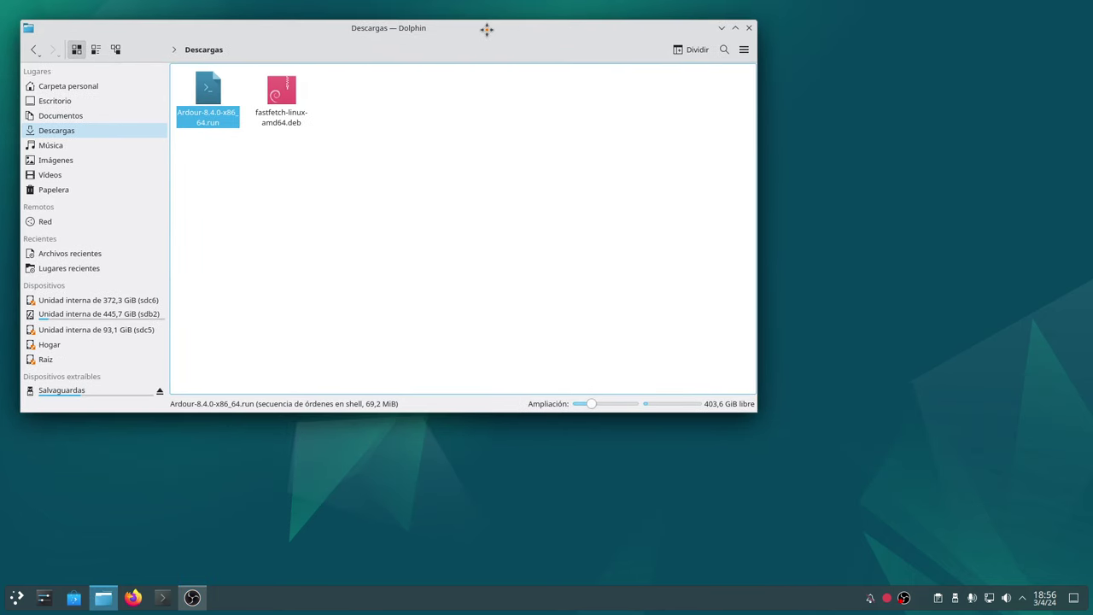
pyautogui.rightClick(756, 413)
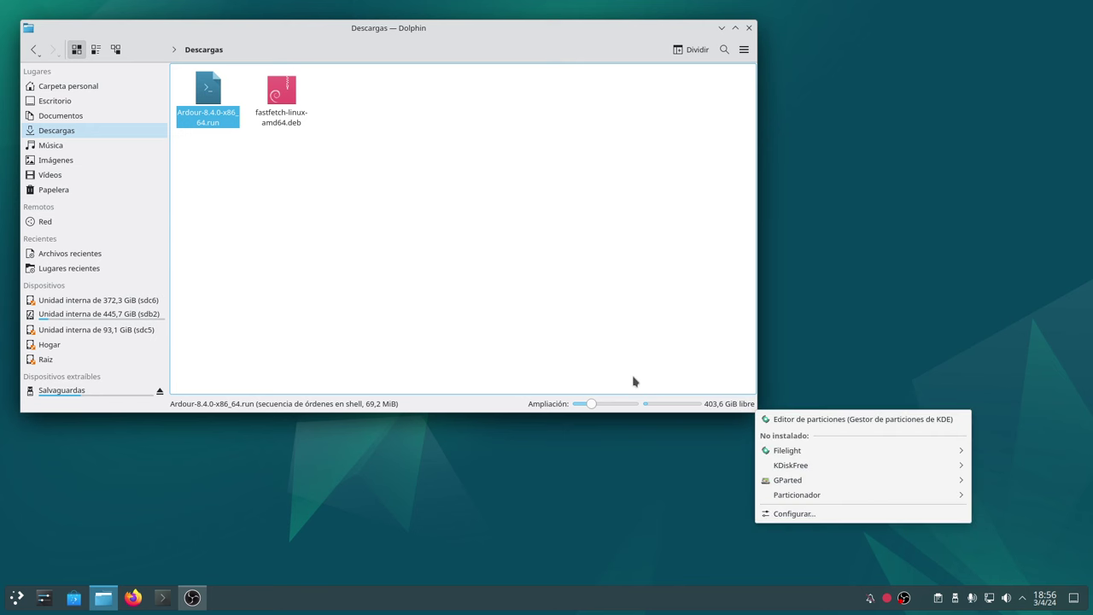
pyautogui.click(799, 366)
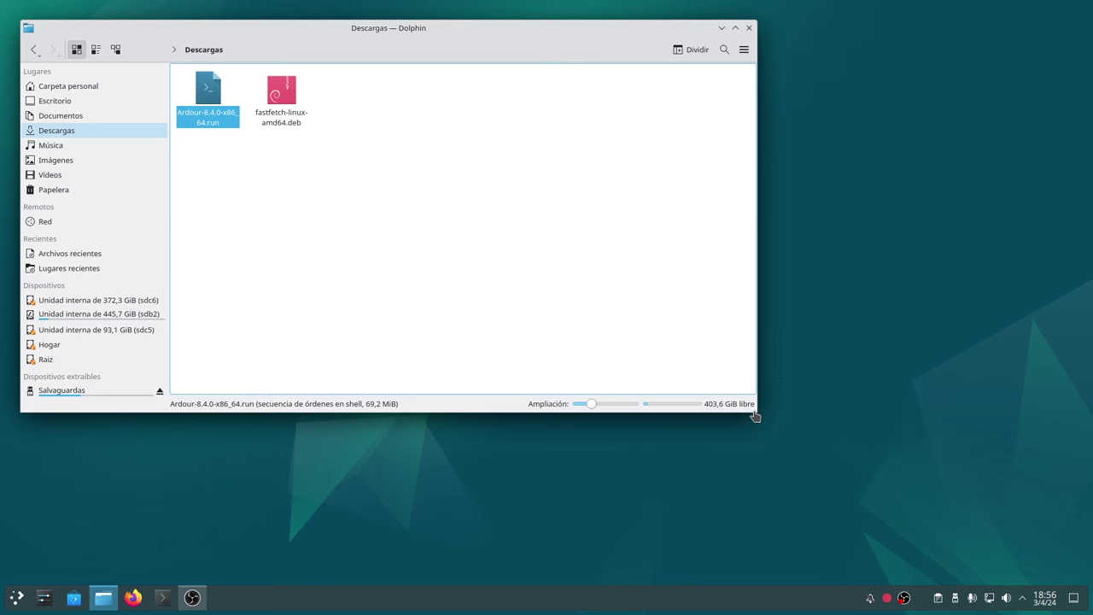
pyautogui.moveTo(760, 412); pyautogui.dragTo(459, 338)
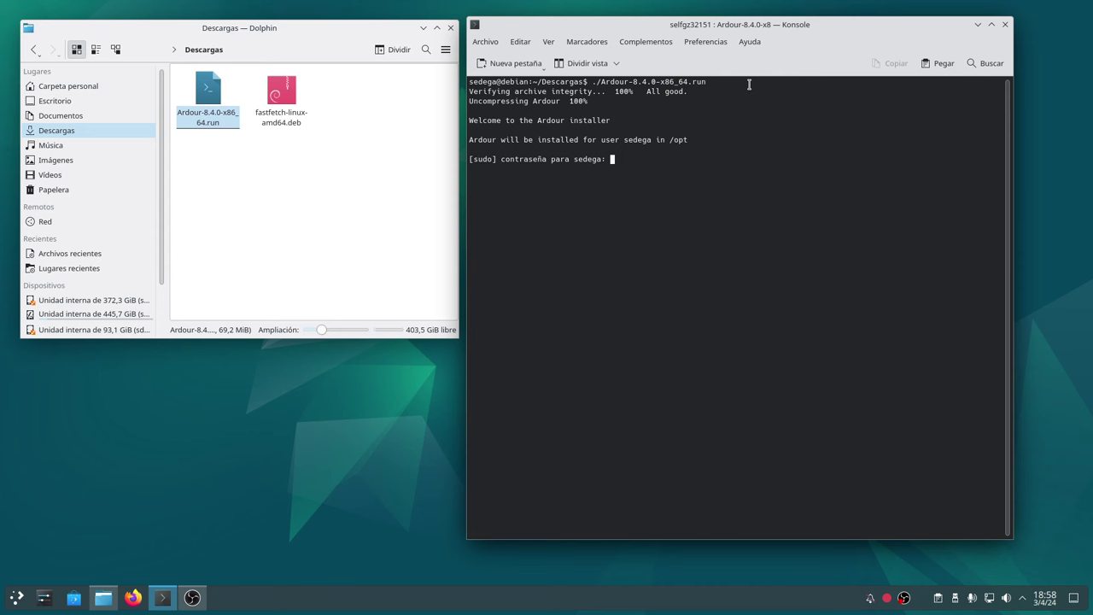
# Step: Submit the sudo password to the Ardour 8.4.0 installer and answer y to installing the Harrison XT plugins and ACE plugin GUIs
pyautogui.press('Return')
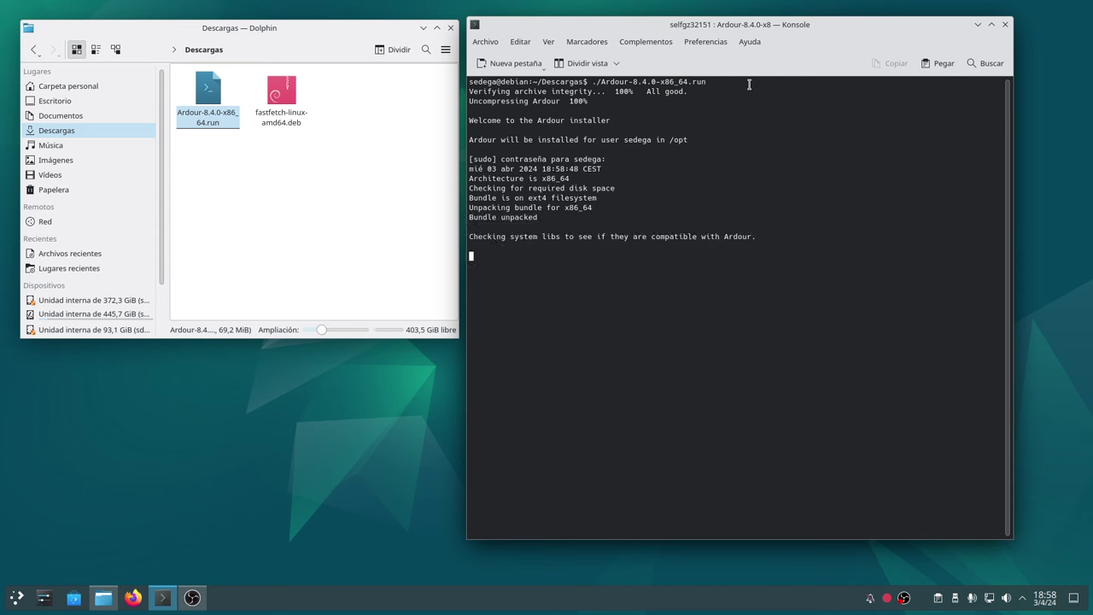
pyautogui.write('y')
pyautogui.press('Return')
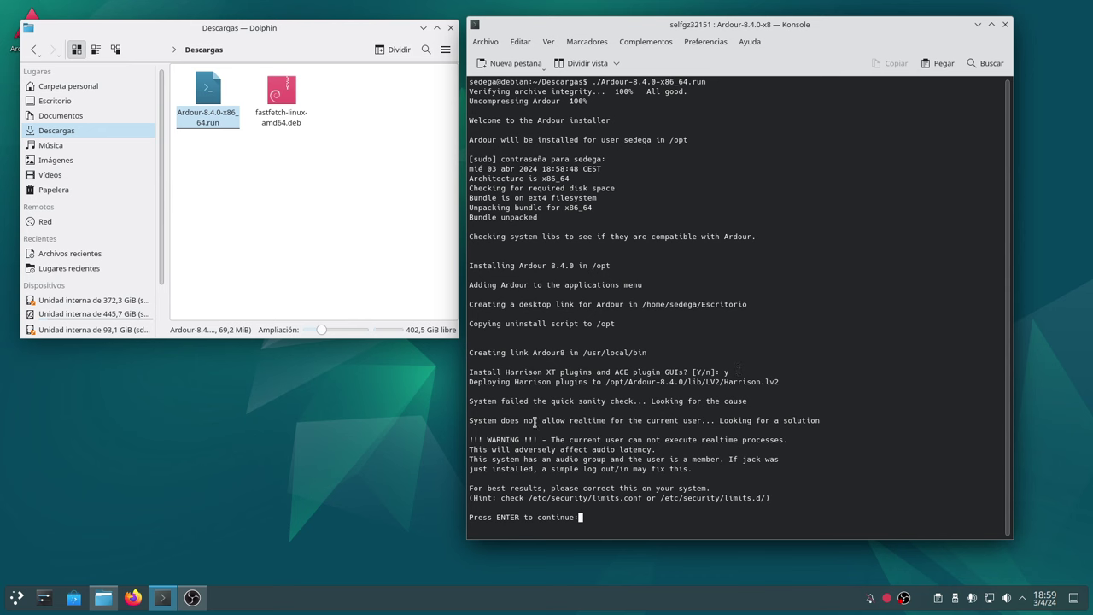
# Step: Highlight the sanity check and realtime messages in the Ardour installer output to review them
pyautogui.tripleClick(494, 403)
pyautogui.moveTo(495, 407); pyautogui.dragTo(820, 420)
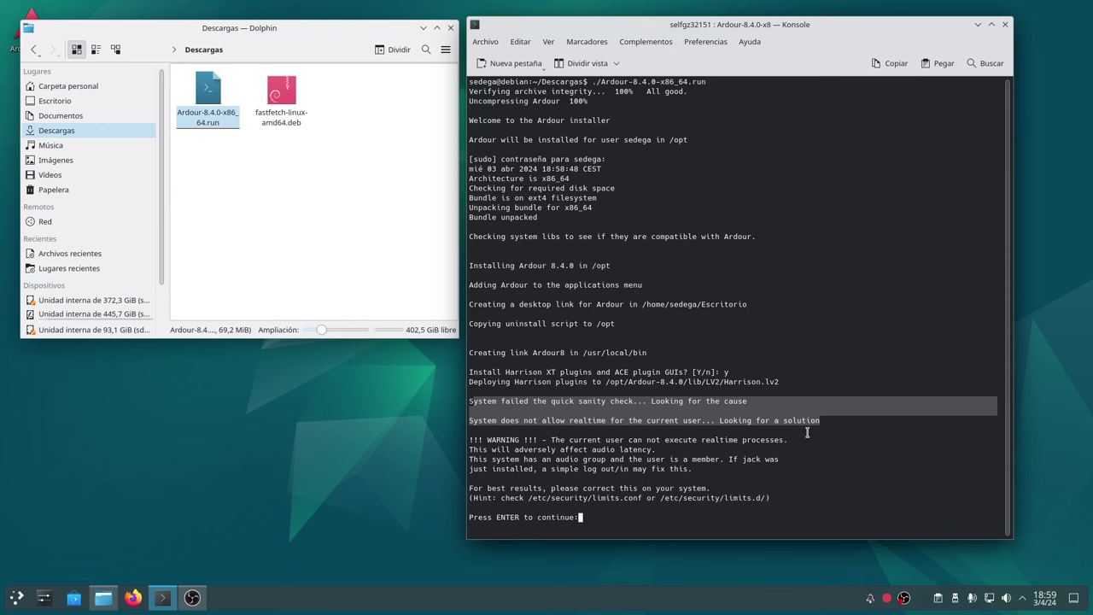
pyautogui.click(755, 432)
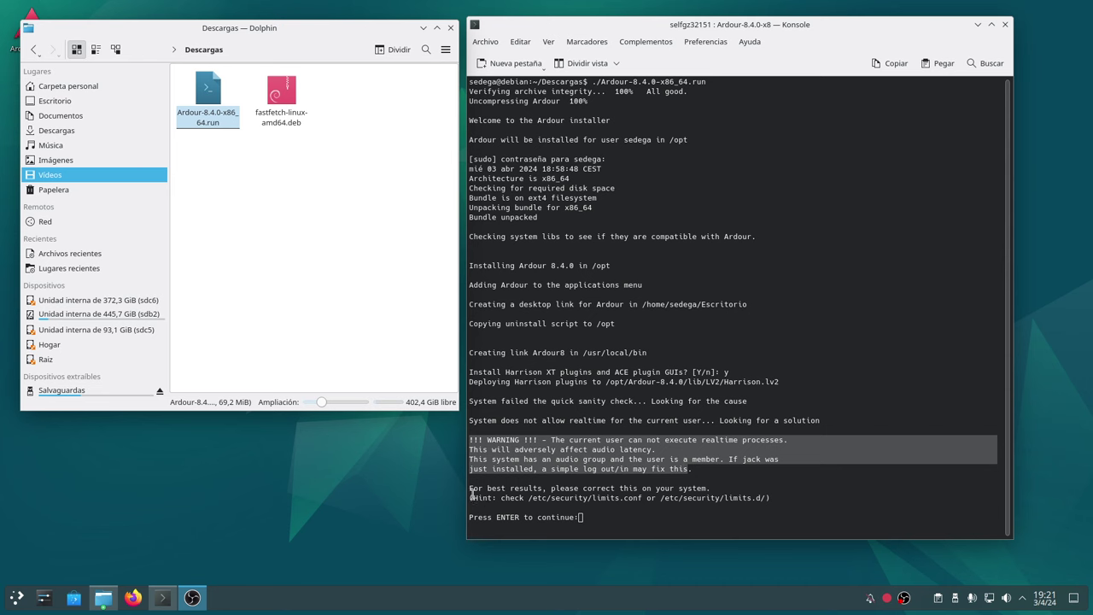
# Step: Highlight the hint about /etc/security/limits.conf and /etc/security/limits.d/, and continue the Ardour installer
pyautogui.moveTo(471, 497); pyautogui.dragTo(769, 499)
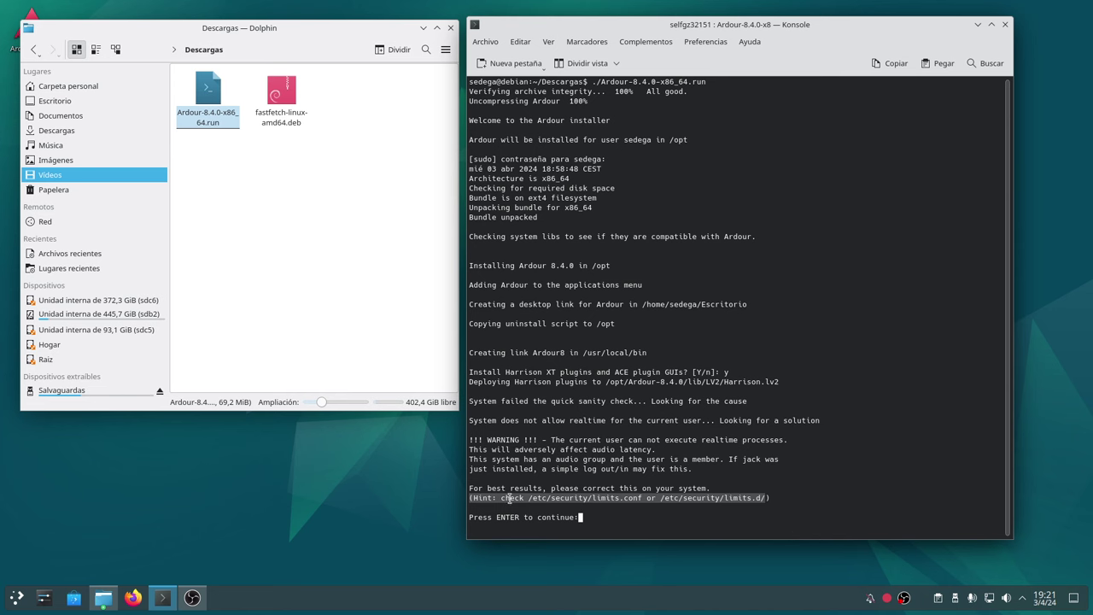
pyautogui.moveTo(502, 498); pyautogui.dragTo(771, 498)
pyautogui.moveTo(500, 502); pyautogui.dragTo(515, 503)
pyautogui.click(635, 522)
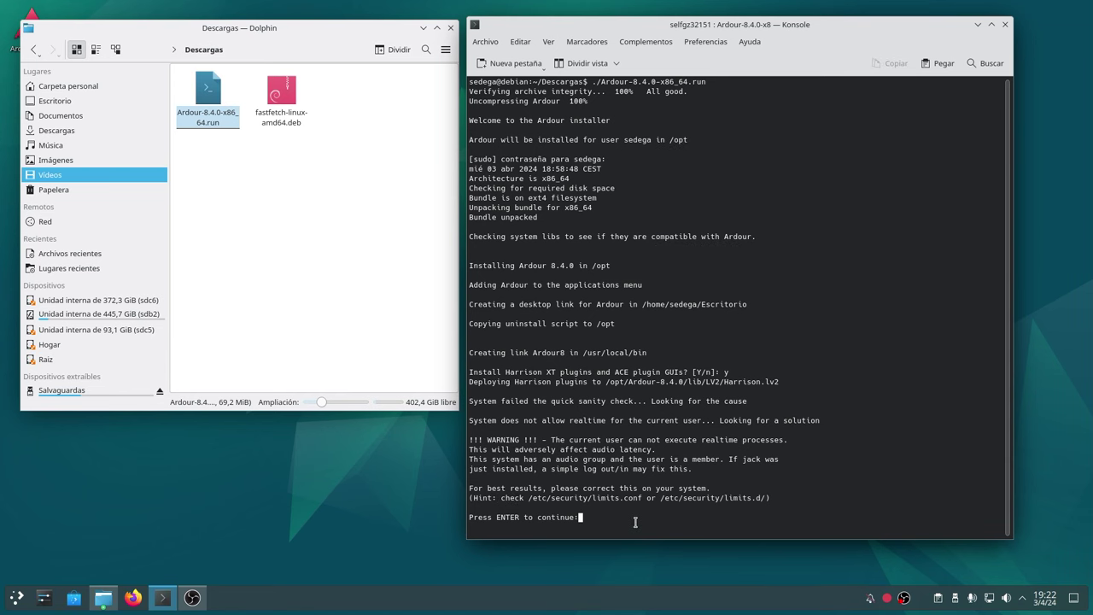
pyautogui.press('Return')
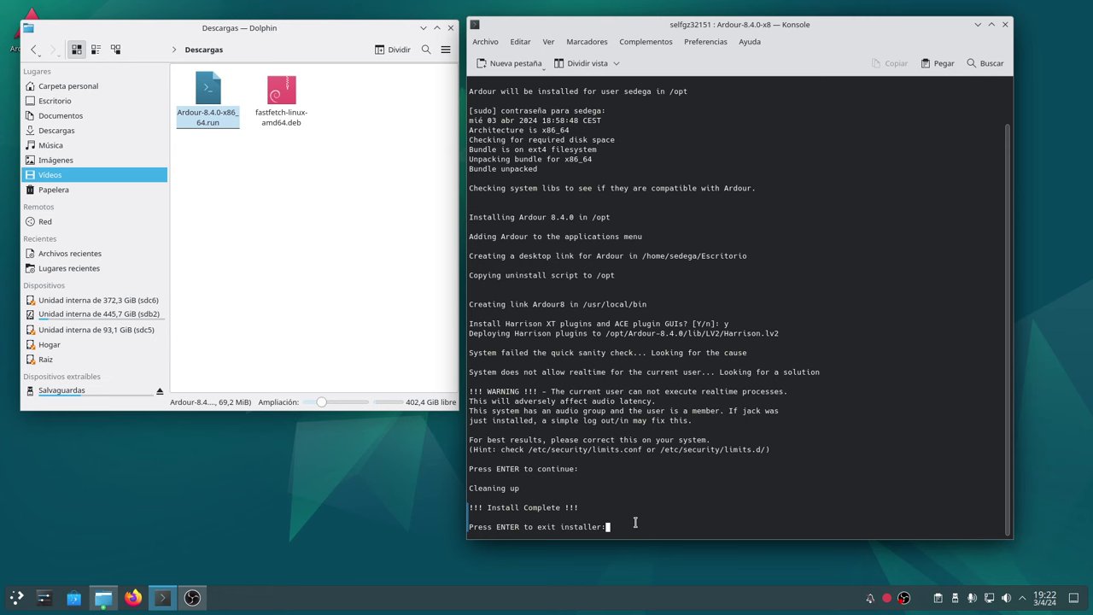
# Step: Exit the Ardour installer, close the terminal and Descargas windows, and move the Ardour desktop icon away from the corner
pyautogui.press('Return')
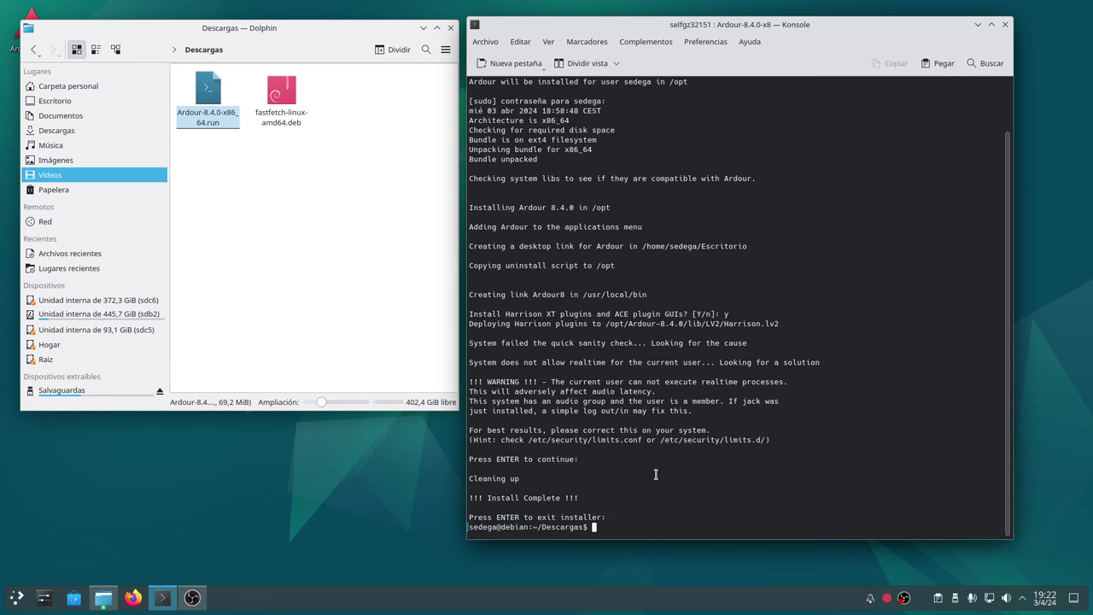
pyautogui.click(1005, 24)
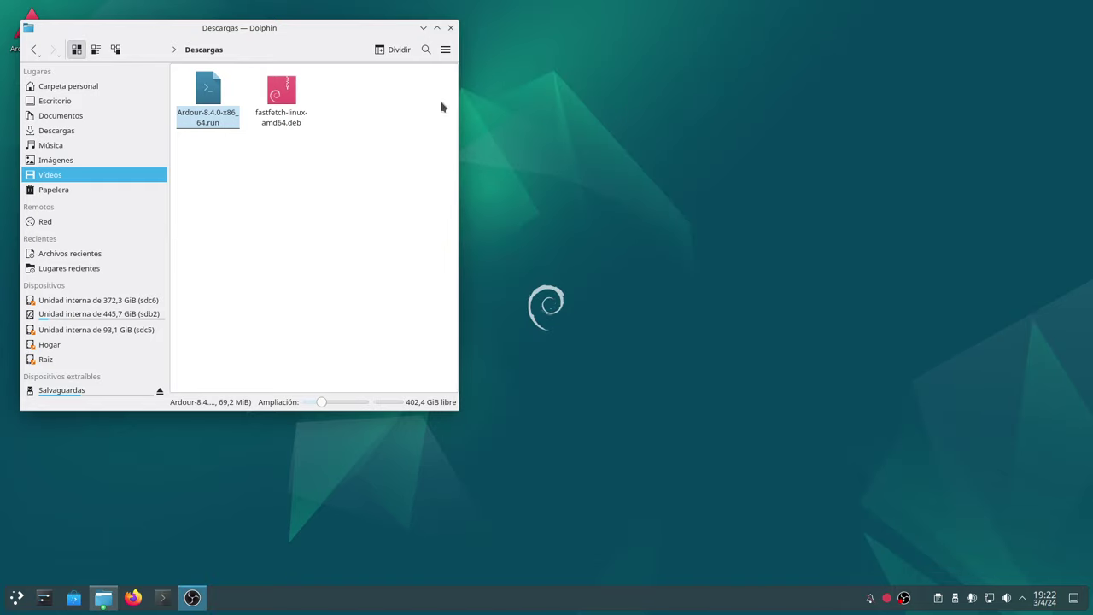
pyautogui.click(450, 27)
pyautogui.moveTo(34, 30); pyautogui.dragTo(158, 101)
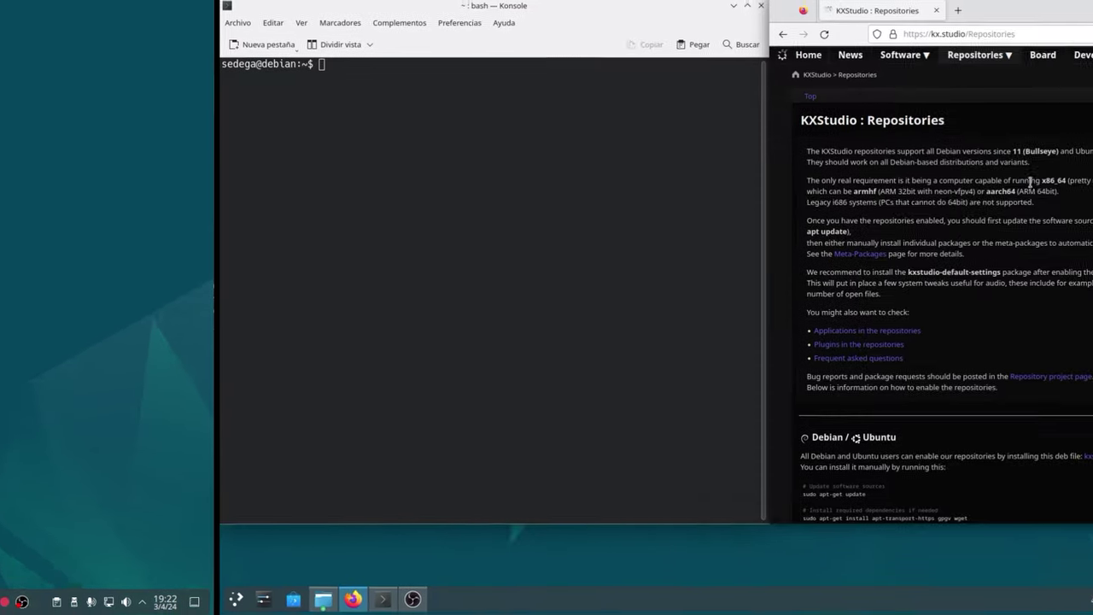
# Step: Copy sudo apt-get update from the KXStudio Repositories page, run it in the terminal and enter the sudo password
pyautogui.scroll(-2, 751, 459)
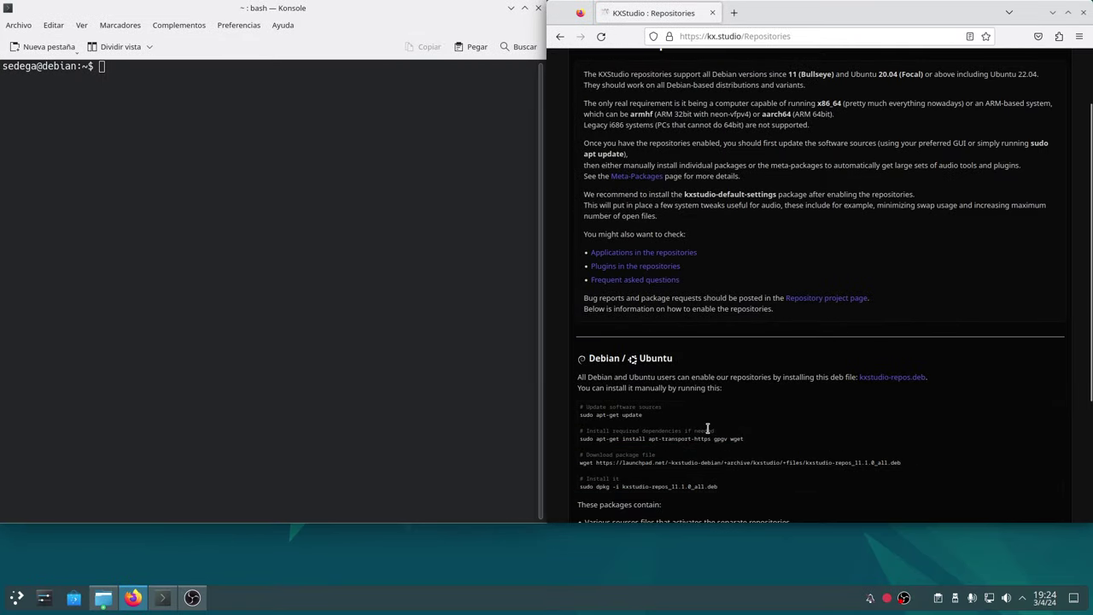
pyautogui.scroll(-2, 707, 427)
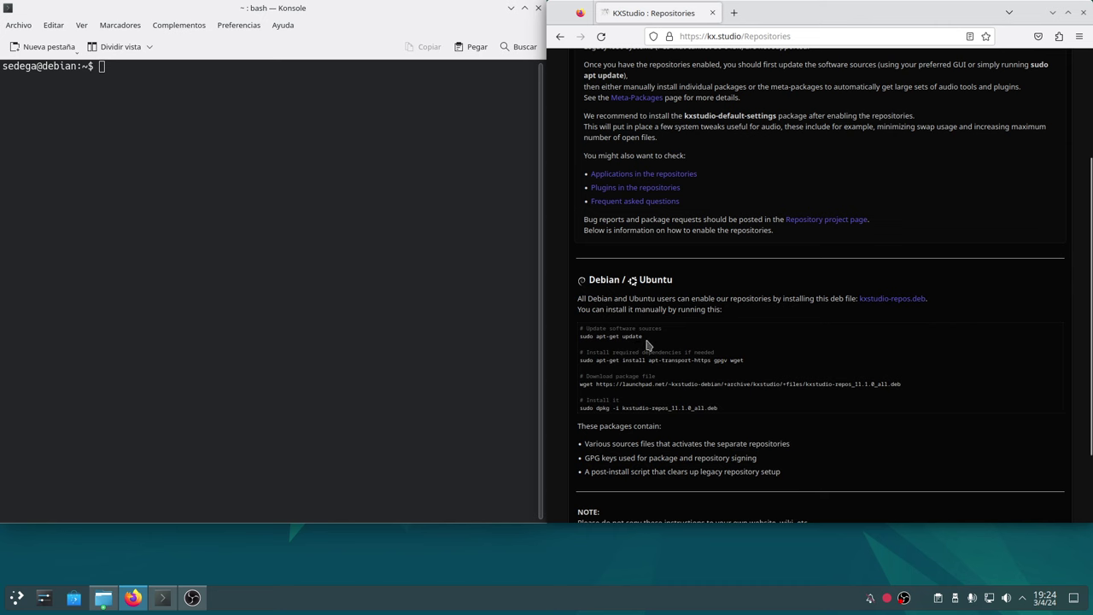
pyautogui.moveTo(646, 340); pyautogui.dragTo(579, 342)
pyautogui.rightClick(609, 340)
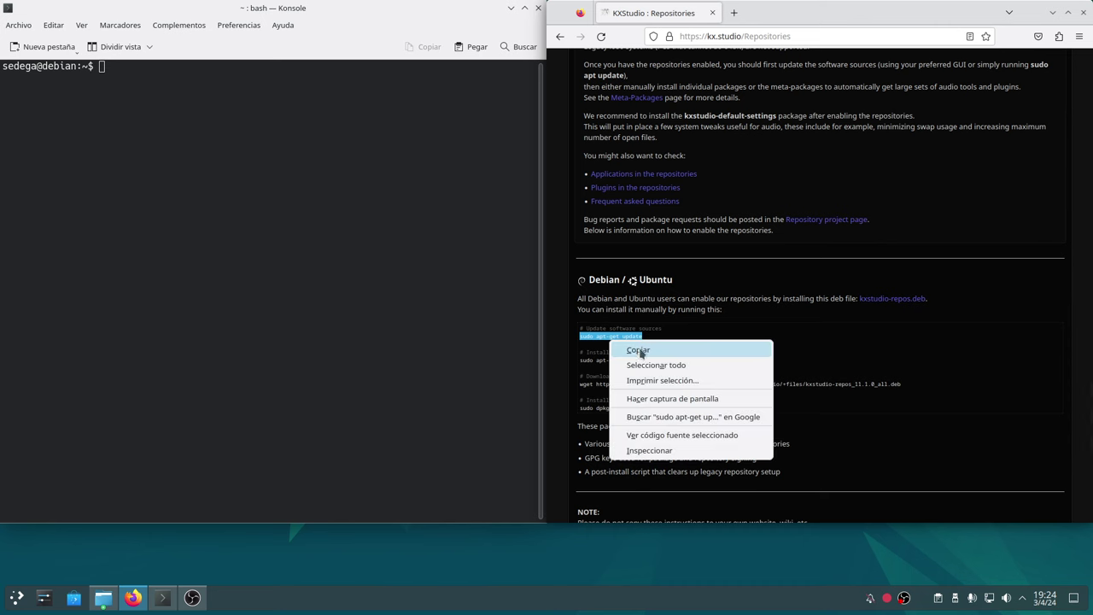
pyautogui.click(640, 353)
pyautogui.click(152, 101)
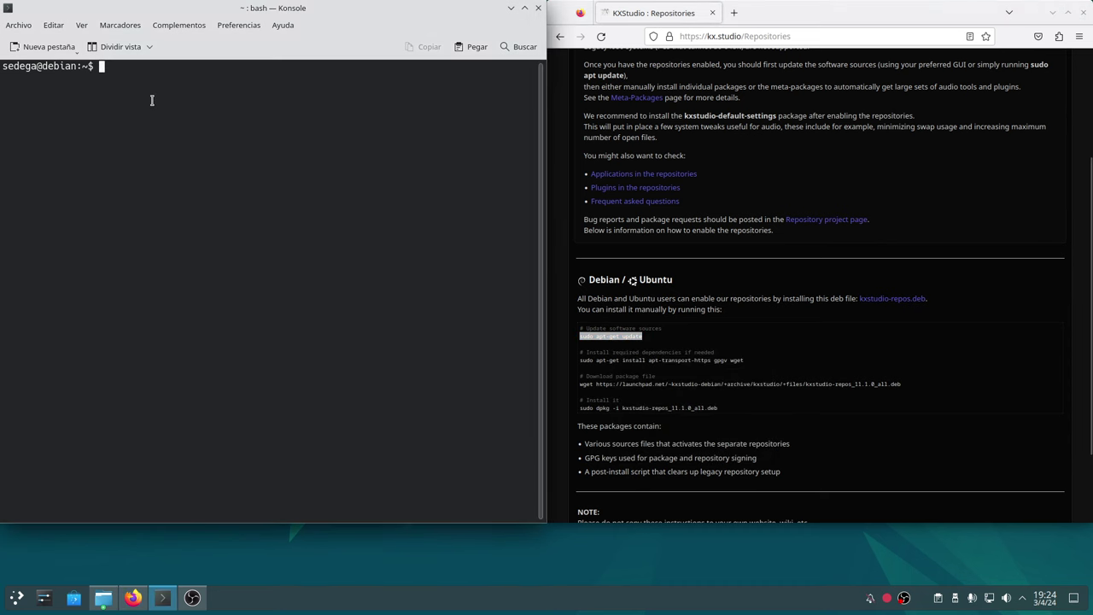
pyautogui.rightClick(152, 101)
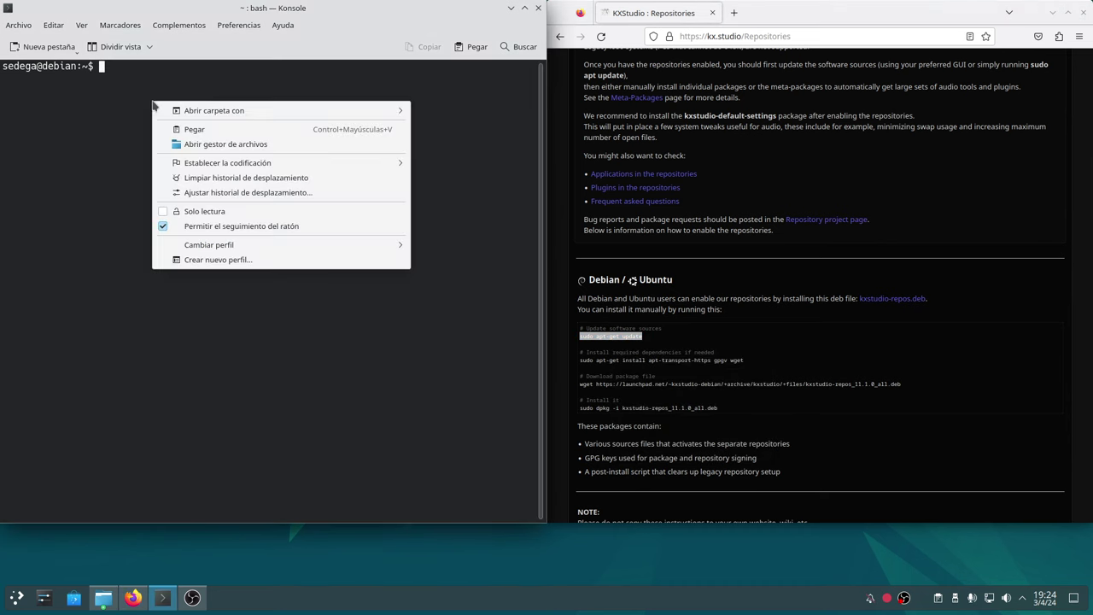
pyautogui.click(210, 130)
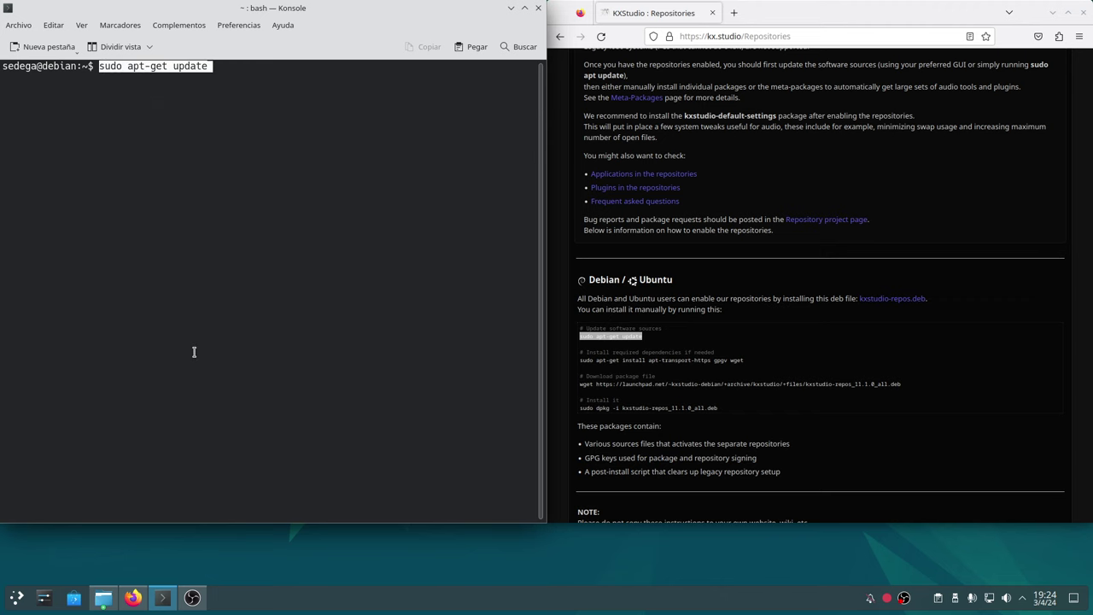
pyautogui.press('Return')
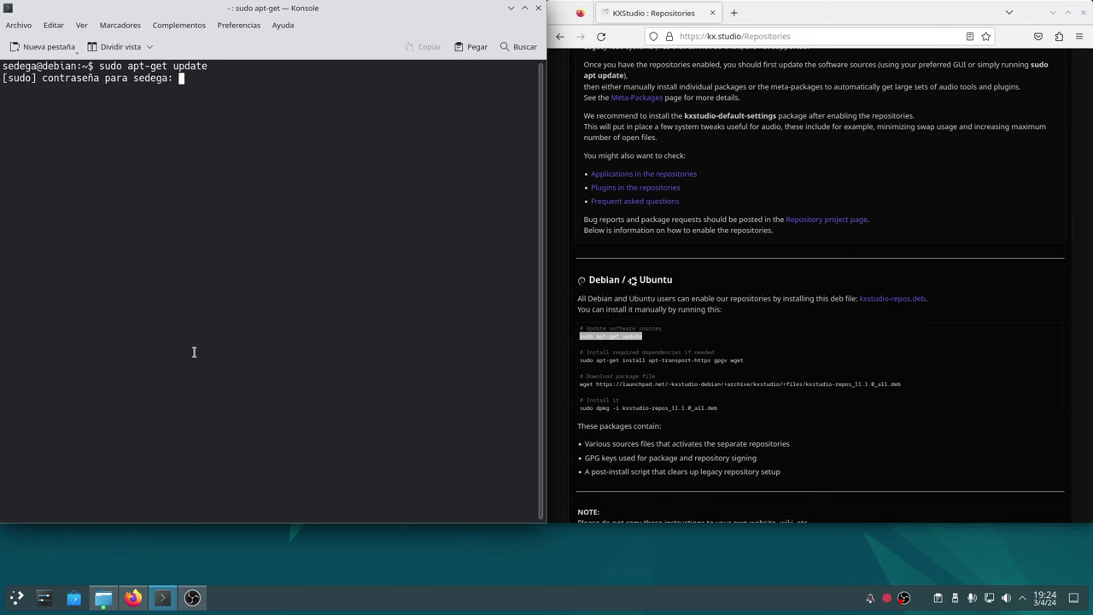
pyautogui.press('Return')
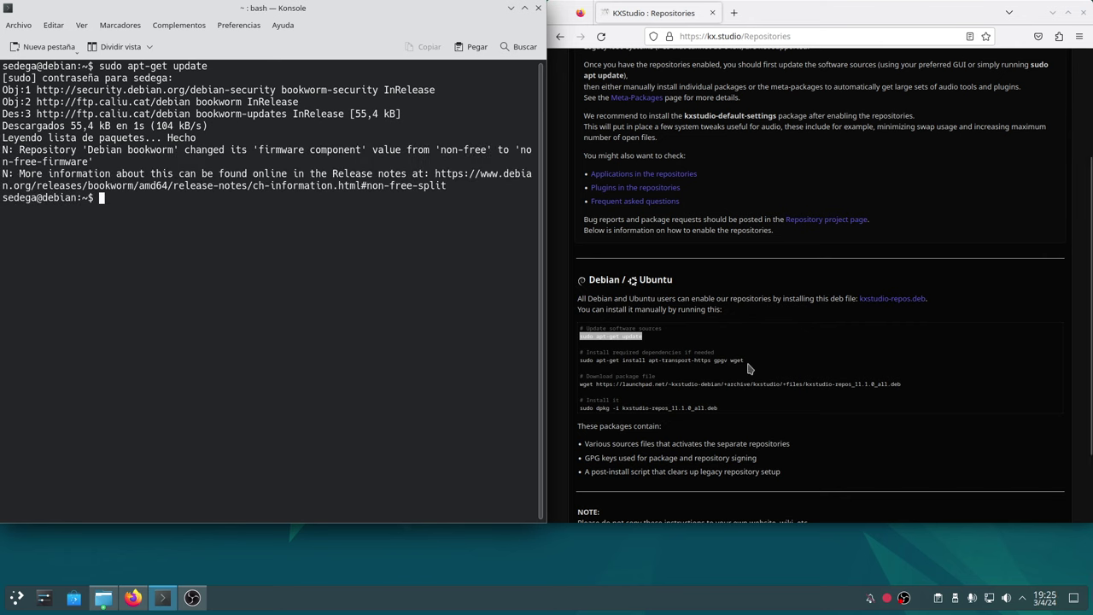
# Step: Copy the install command for apt-transport-https, gpgv and wget from the KXStudio page and try to run it in the terminal
pyautogui.moveTo(744, 362); pyautogui.dragTo(582, 362)
pyautogui.rightClick(624, 361)
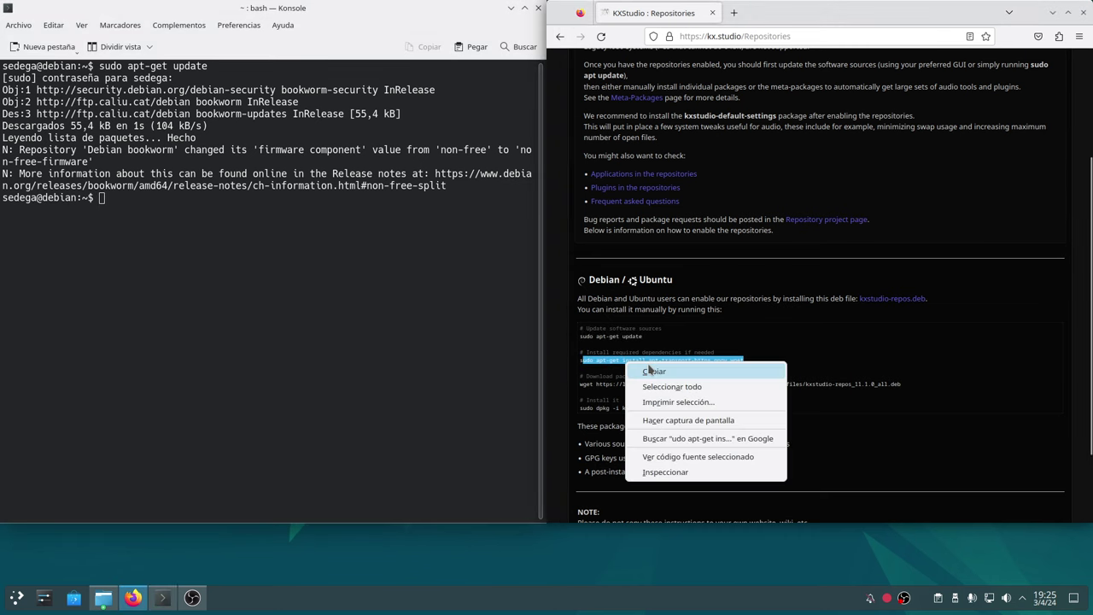
pyautogui.click(651, 370)
pyautogui.rightClick(121, 205)
pyautogui.click(160, 233)
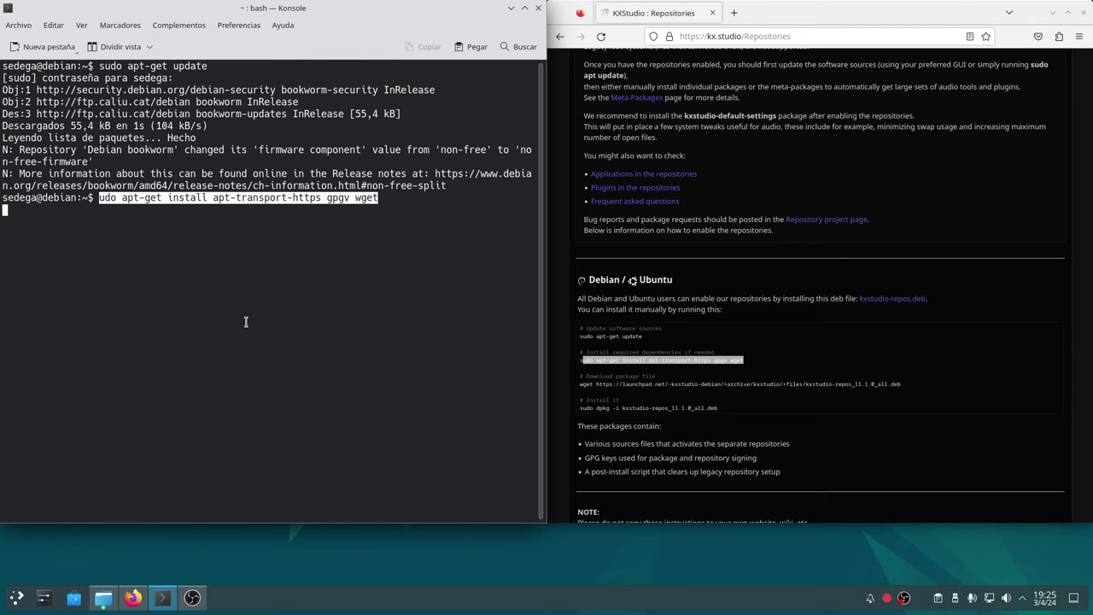
pyautogui.press('Return')
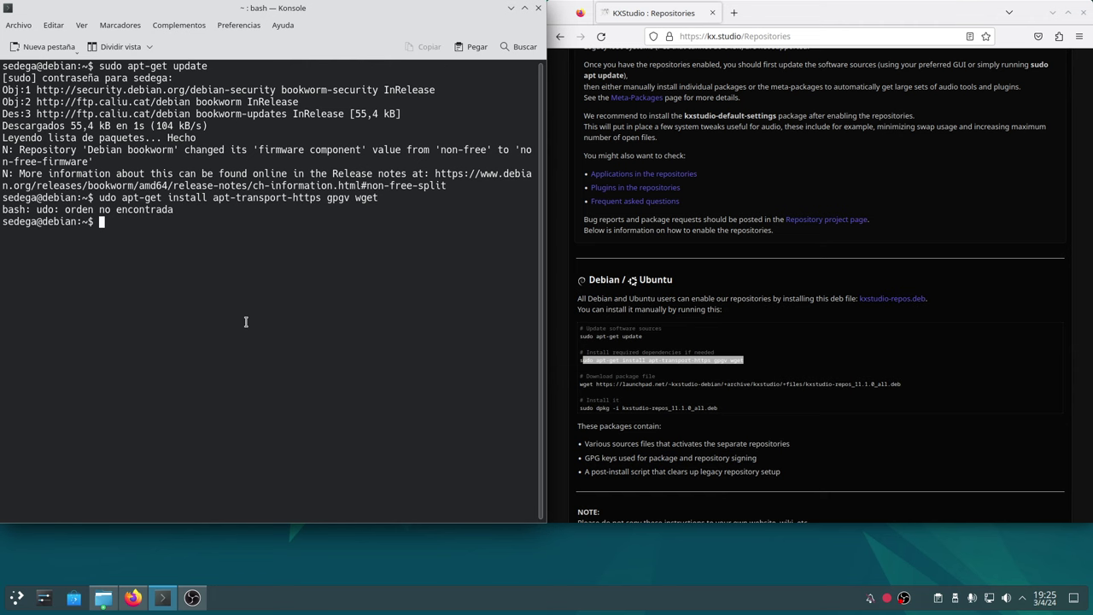
# Step: Correct the recalled command to sudo apt-get install apt-transport-https gpgv wget, run it and answer s to continue
pyautogui.press('Up')
pyautogui.press('Left')
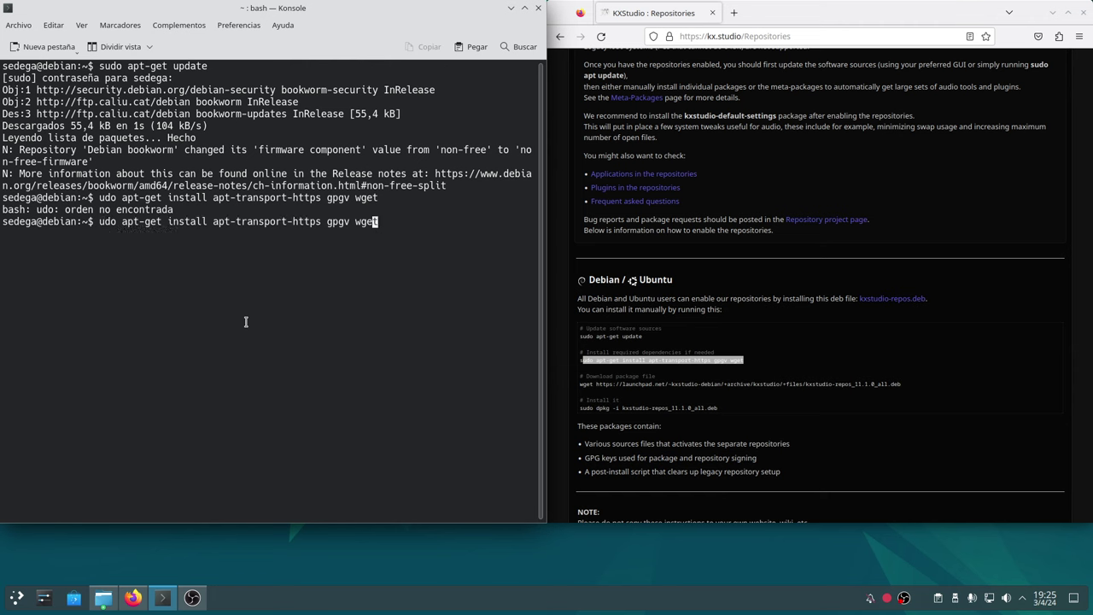
pyautogui.press('Left')
pyautogui.press('Left')
pyautogui.press('Left')
pyautogui.press('Left')
pyautogui.press('Left')
pyautogui.press('Left')
pyautogui.press('Left')
pyautogui.press('Left')
pyautogui.press('Left')
pyautogui.press('Left')
pyautogui.press('Left')
pyautogui.press('Left')
pyautogui.press('Left')
pyautogui.press('Left')
pyautogui.press('Left')
pyautogui.press('Left')
pyautogui.press('Left')
pyautogui.press('Left')
pyautogui.press('Left')
pyautogui.press('Left')
pyautogui.press('Home')
pyautogui.write('s')
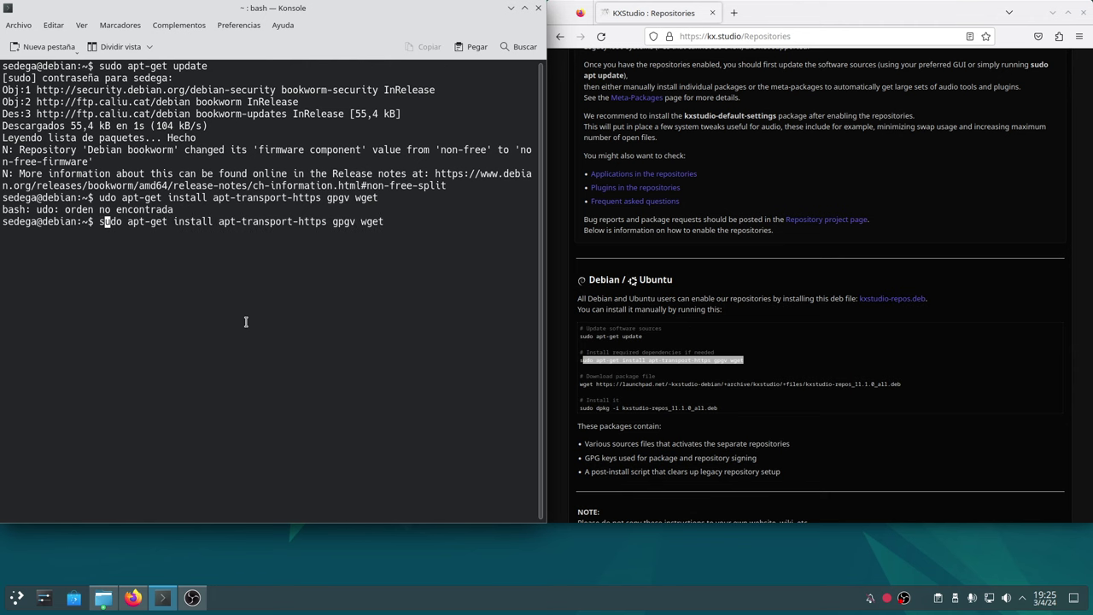
pyautogui.press('Return')
pyautogui.write('s')
pyautogui.press('Return')
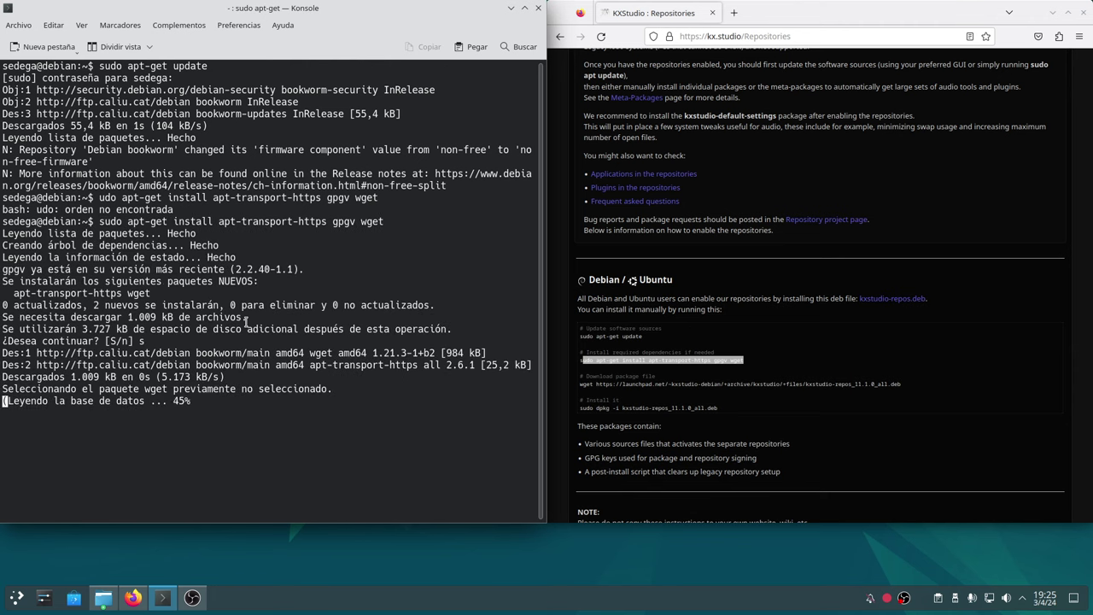
# Step: Copy the wget command for kxstudio-repos_11.1.0_all.deb from the KXStudio page and run it in the terminal to download the package
pyautogui.scroll(1, 246, 322)
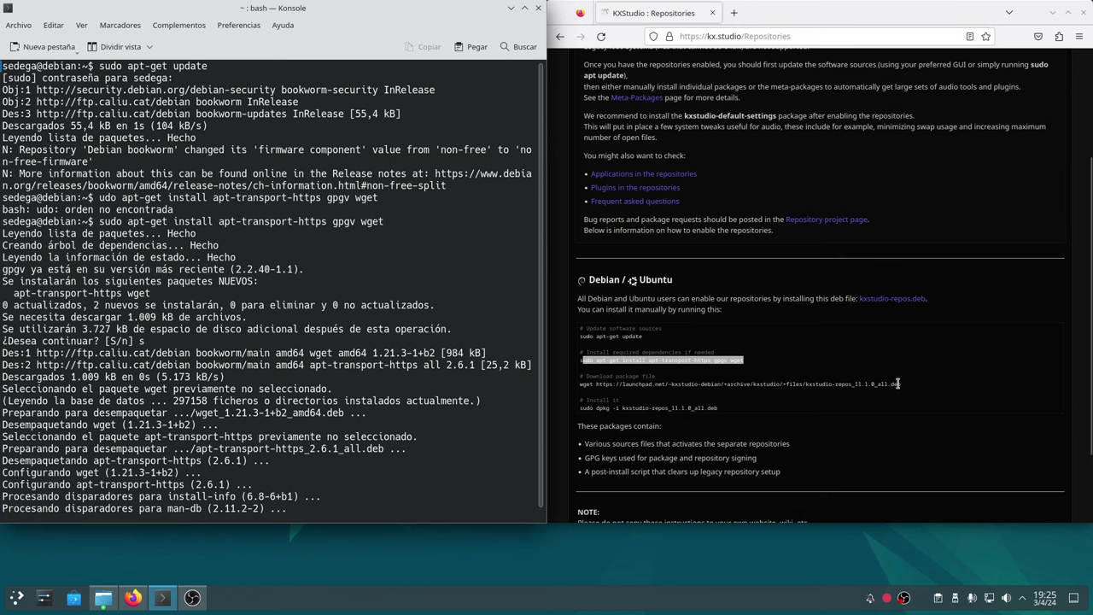
pyautogui.click(779, 394)
pyautogui.moveTo(901, 384); pyautogui.dragTo(580, 389)
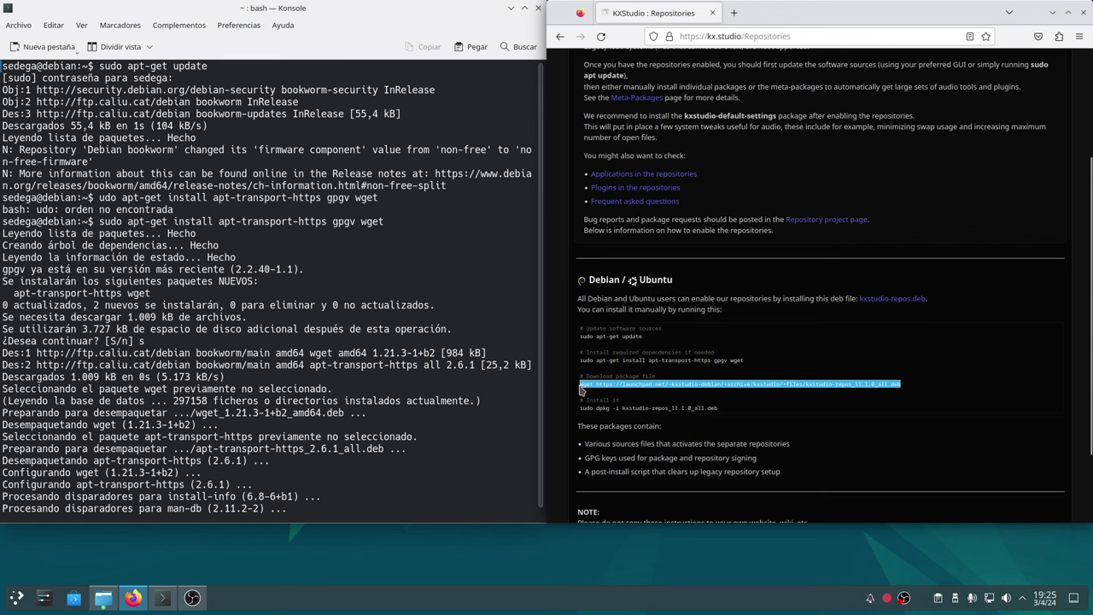
pyautogui.rightClick(637, 386)
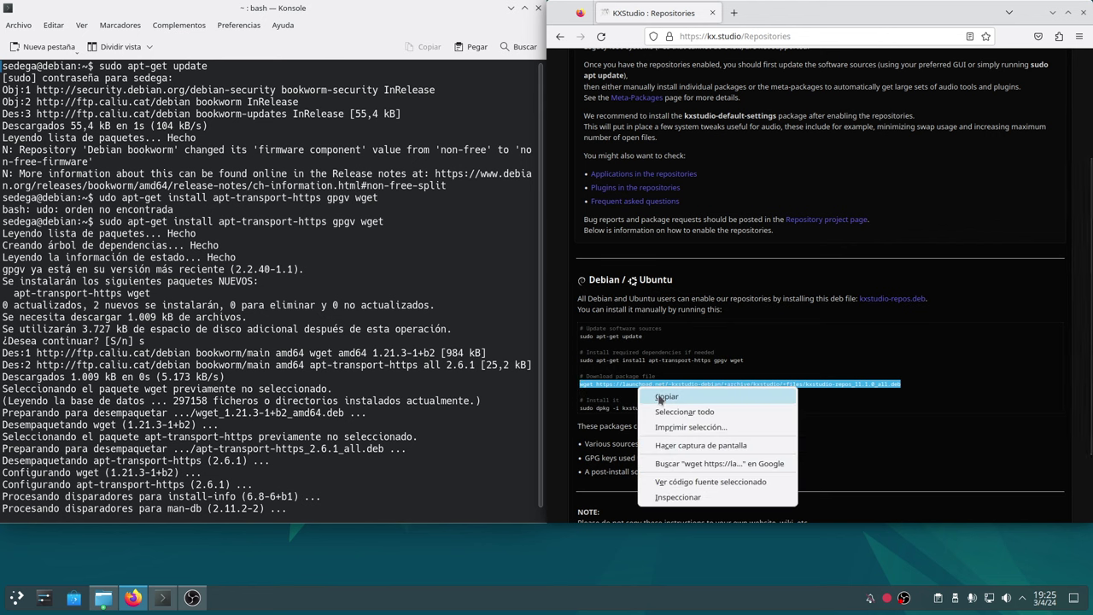
pyautogui.click(662, 398)
pyautogui.click(339, 516)
pyautogui.rightClick(339, 516)
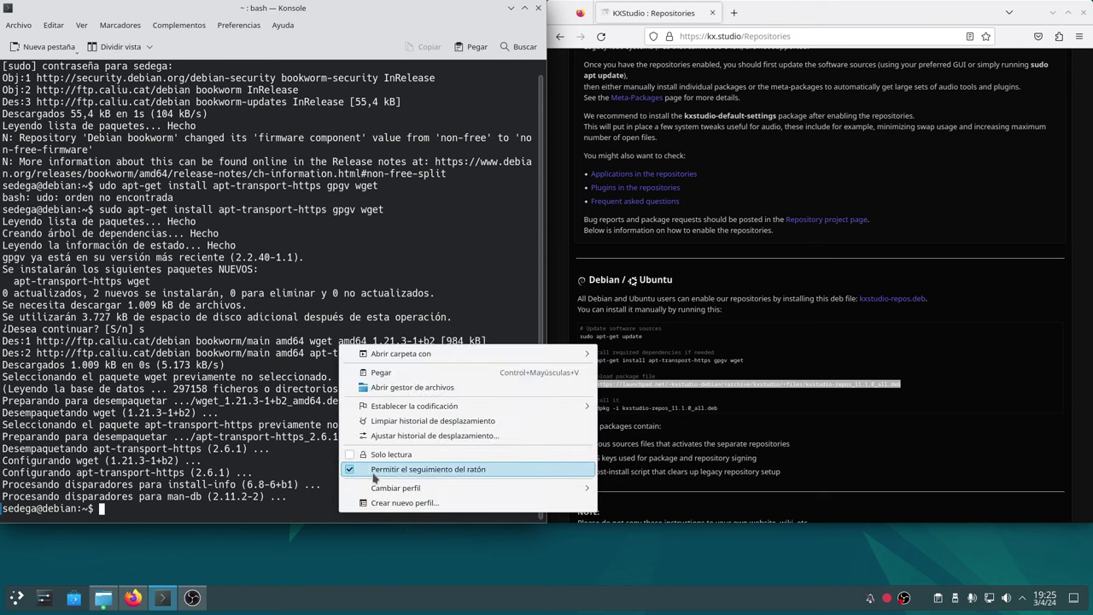
pyautogui.click(391, 379)
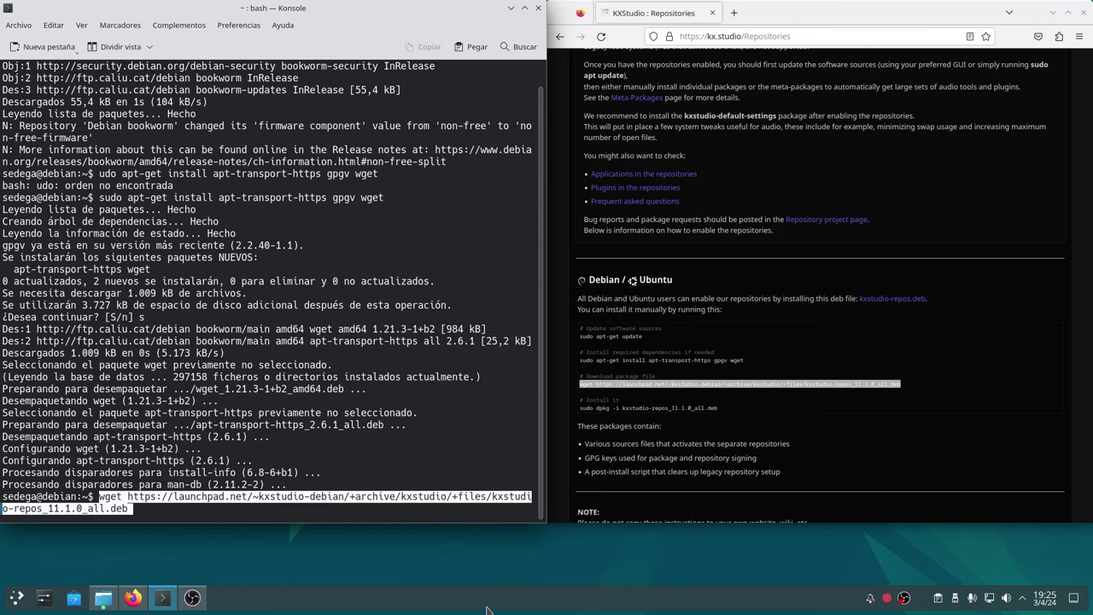
pyautogui.press('Return')
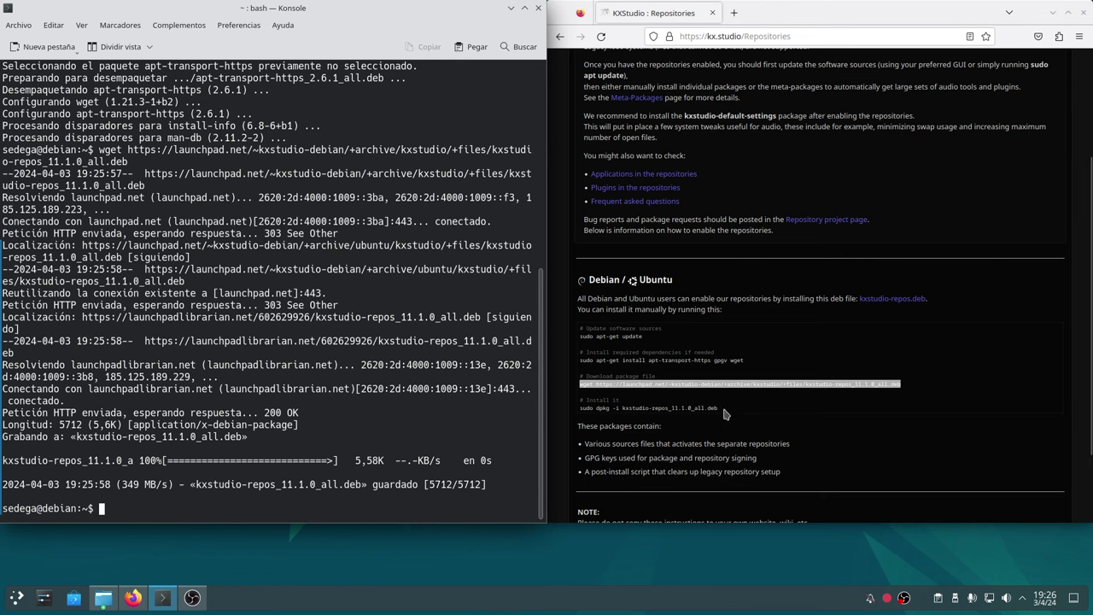
# Step: Copy sudo dpkg -i kxstudio-repos_11.1.0_all.deb from the KXStudio page and run it in the terminal to install the repositories
pyautogui.moveTo(722, 408); pyautogui.dragTo(580, 413)
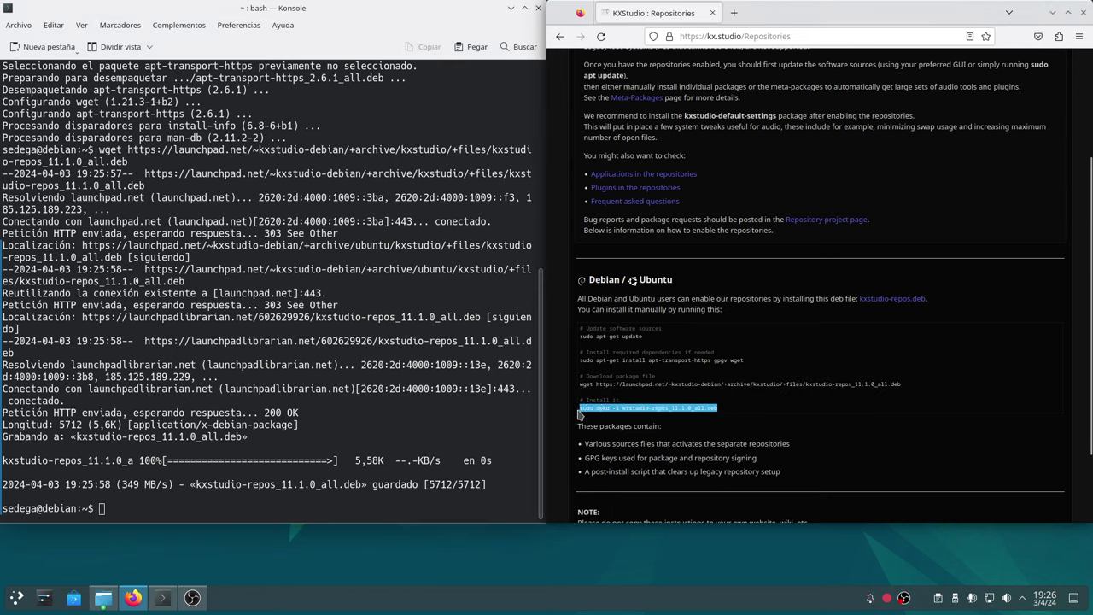
pyautogui.rightClick(639, 411)
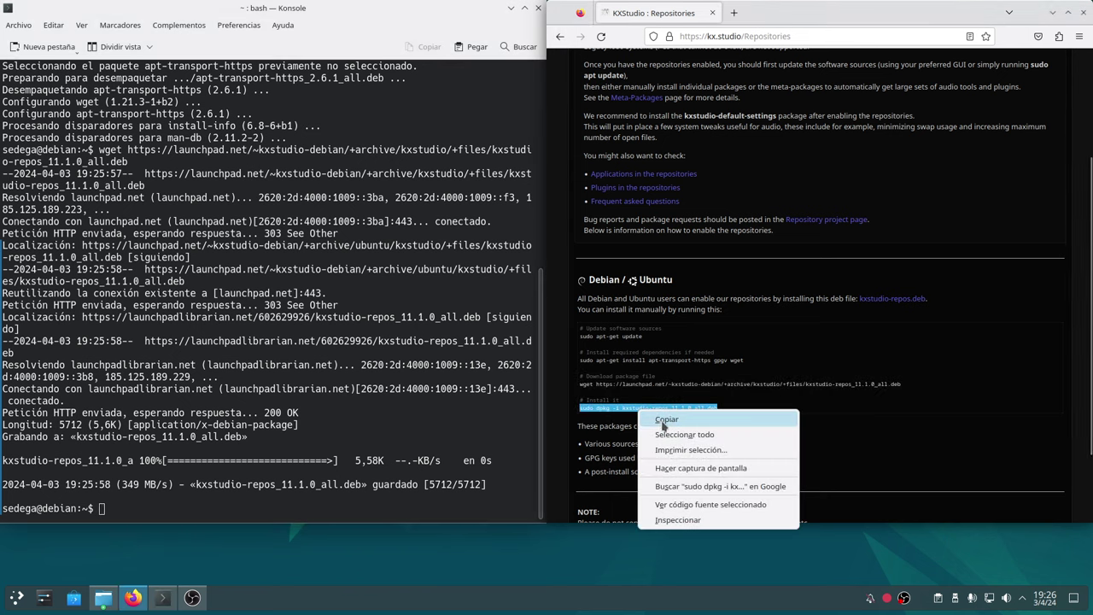
pyautogui.click(664, 420)
pyautogui.click(102, 512)
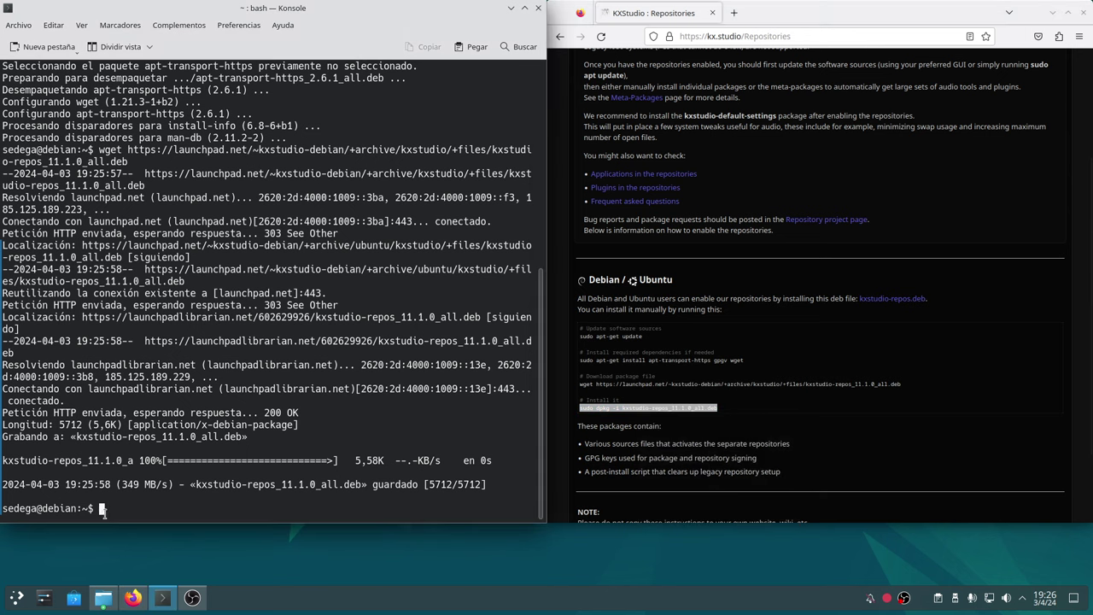
pyautogui.rightClick(103, 512)
pyautogui.click(145, 373)
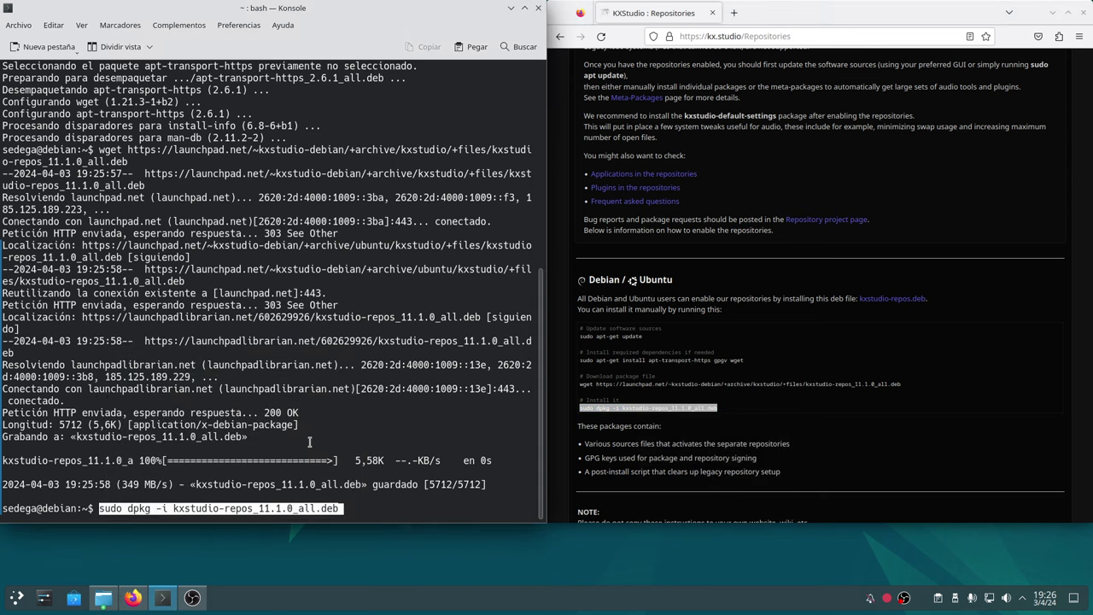
pyautogui.press('Return')
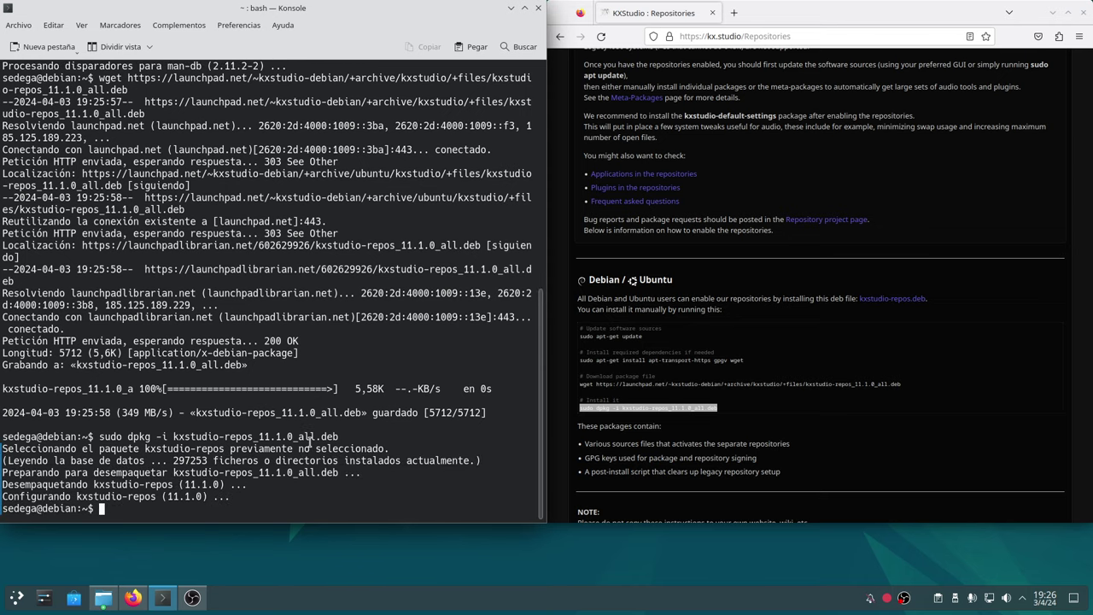
# Step: Look in the home folder for the downloaded kxstudio-repos_11.1.0_all.deb file and close the file manager
pyautogui.moveTo(101, 602)
pyautogui.click(102, 597)
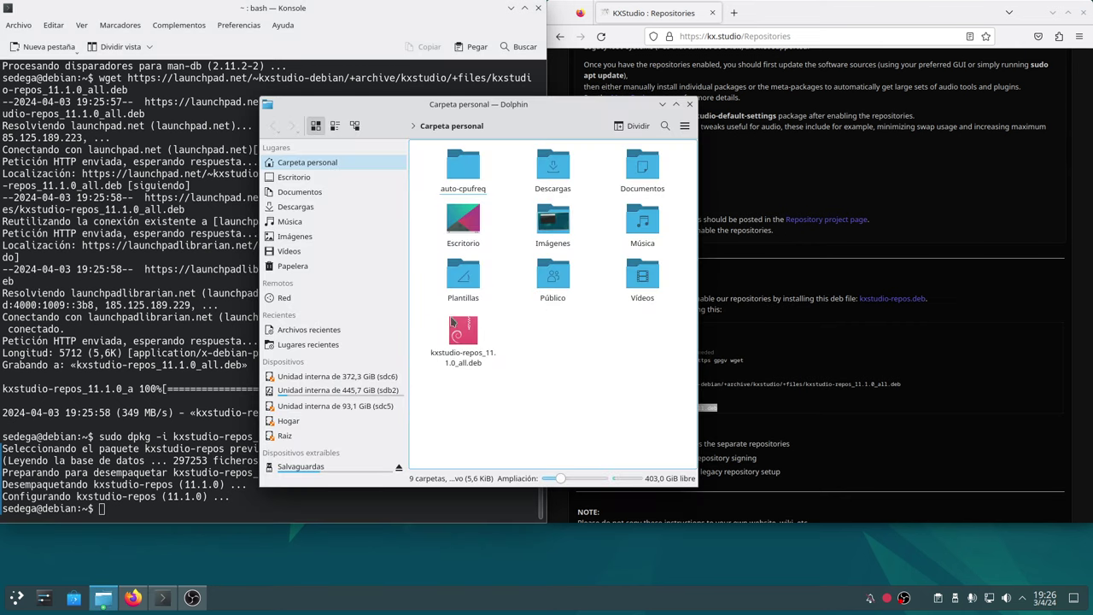
pyautogui.click(691, 106)
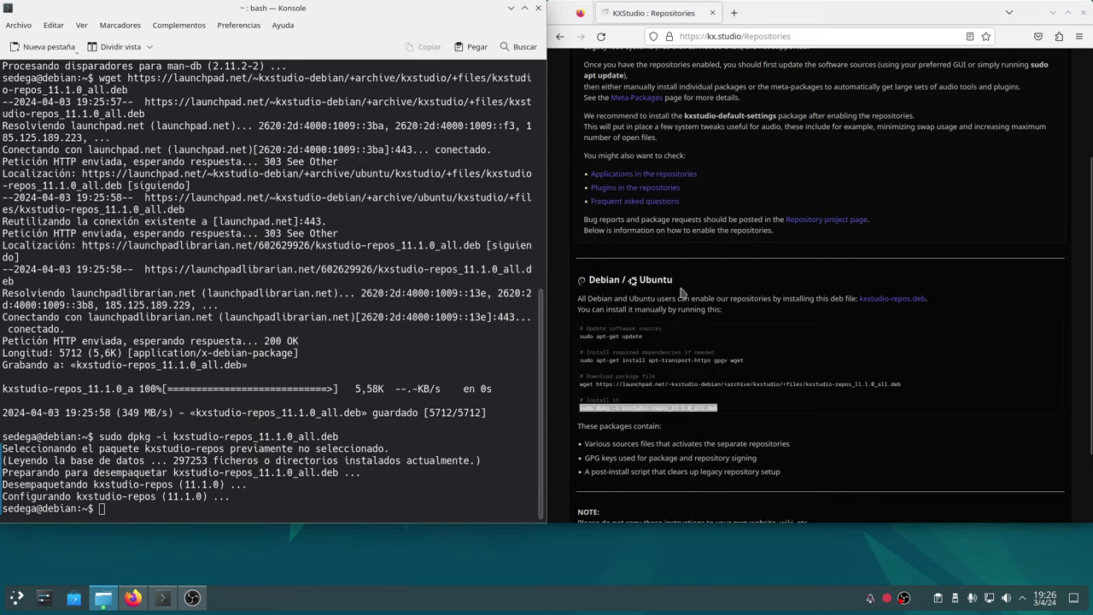
# Step: Run sudo apt update in the terminal to refresh the package lists with the KXStudio repositories
pyautogui.click(230, 507)
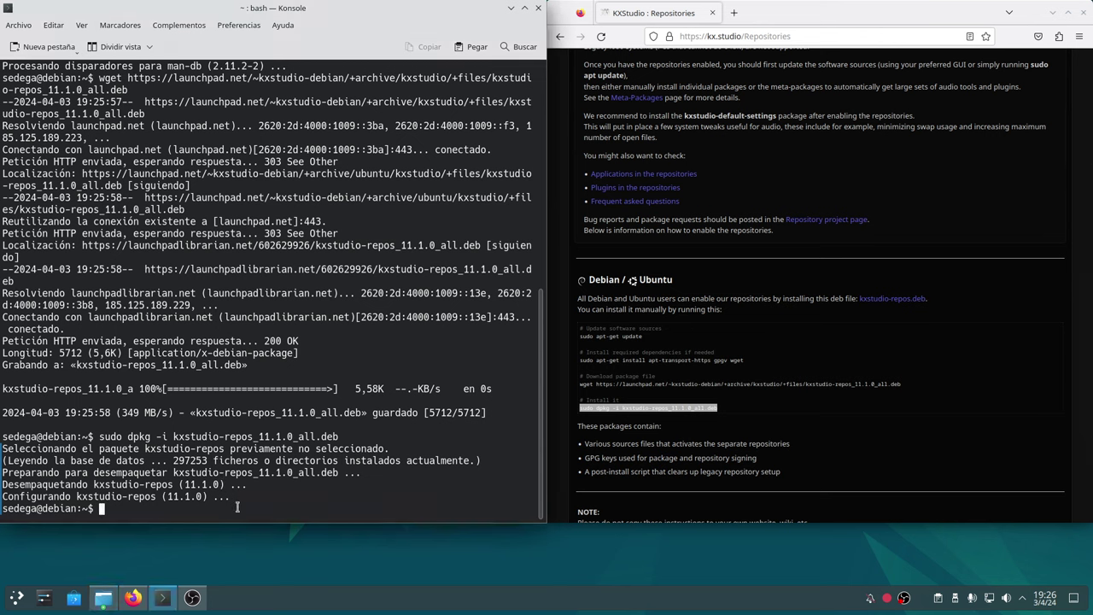
pyautogui.write('sudo apt update')
pyautogui.press('Return')
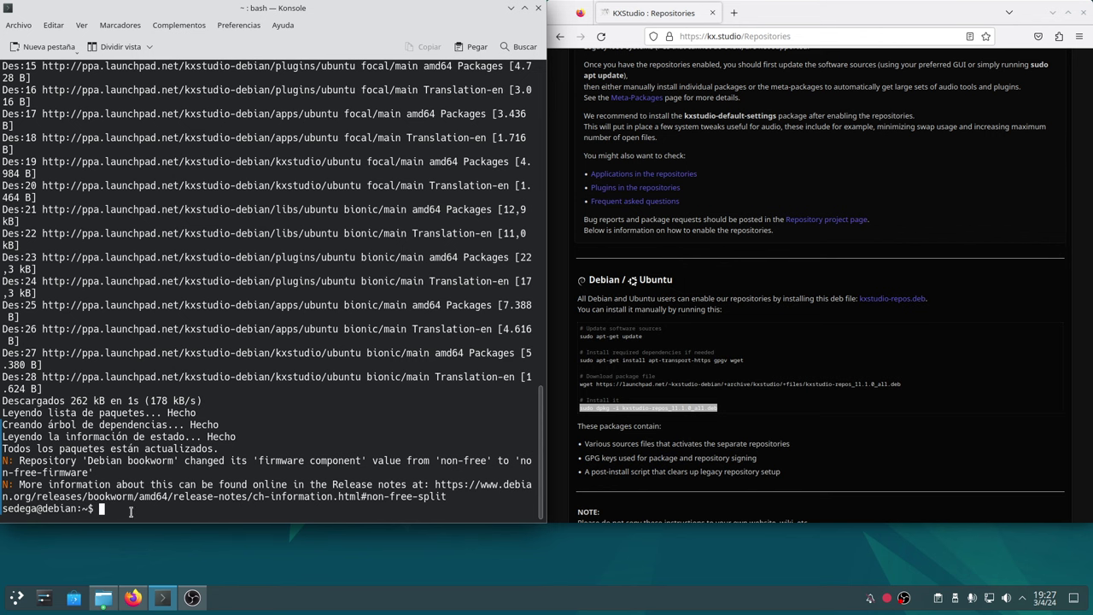
# Step: Run sudo apt install cadence kxstudio-default-settings in the terminal, copying the settings package name from the KXStudio page
pyautogui.scroll(2, 557, 281)
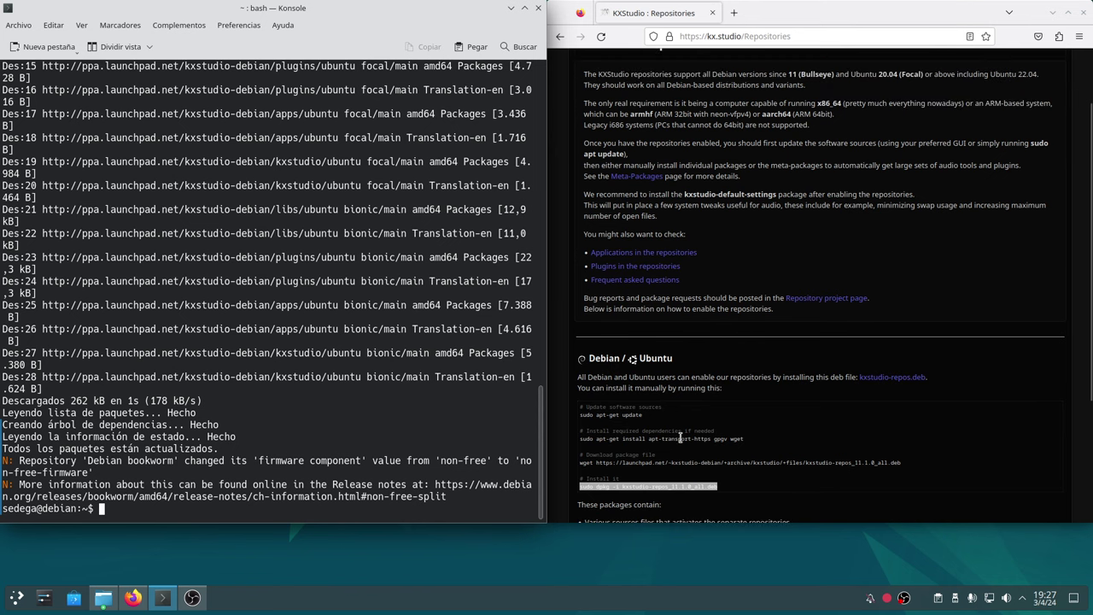
pyautogui.scroll(2, 743, 301)
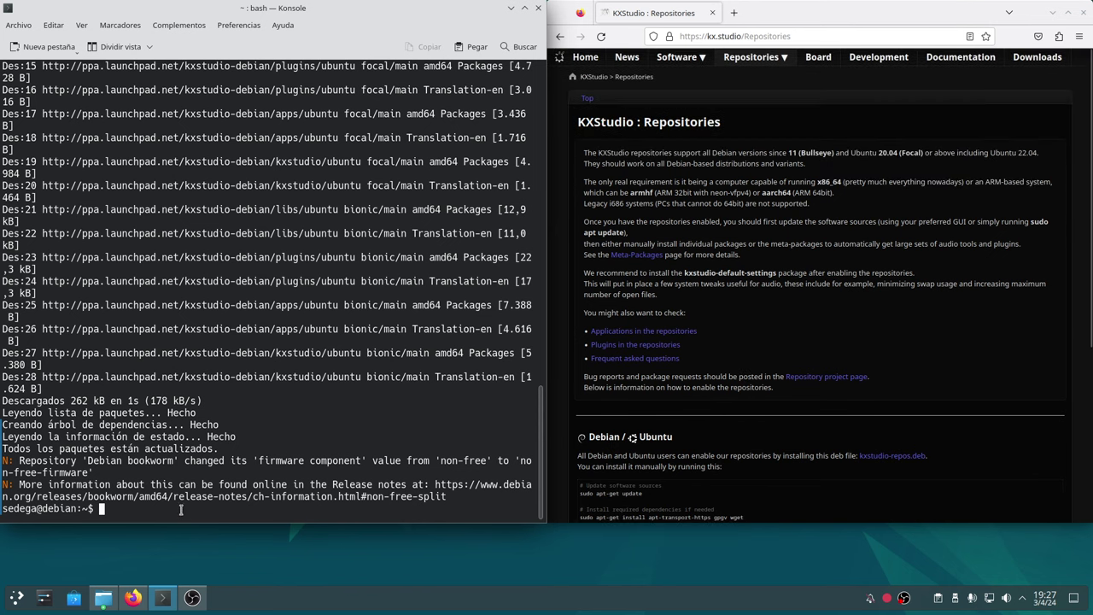
pyautogui.write('sudo apt in')
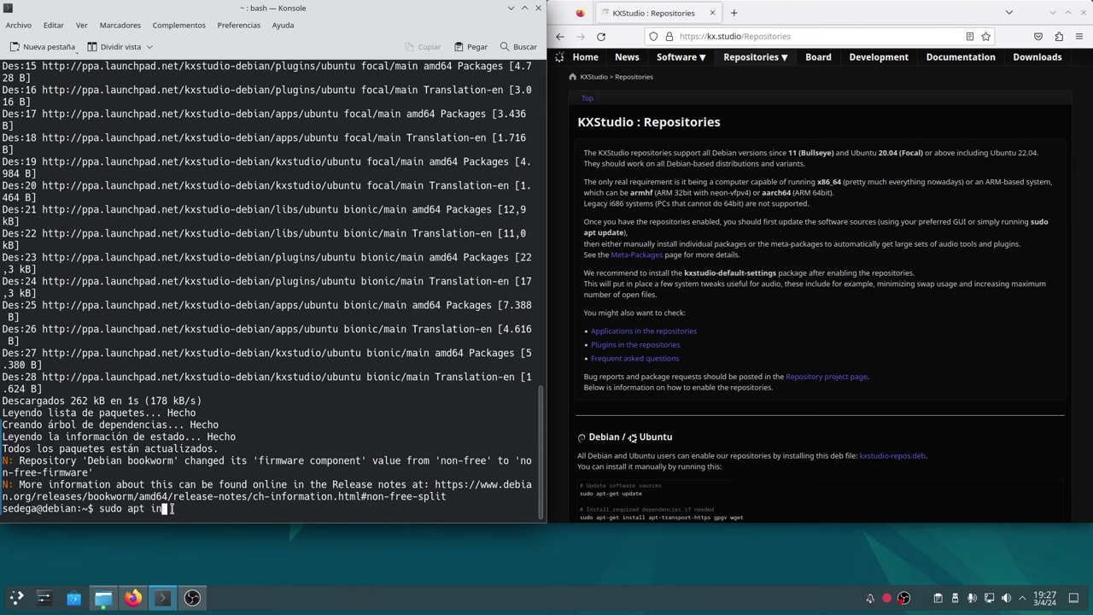
pyautogui.write('stall cadence')
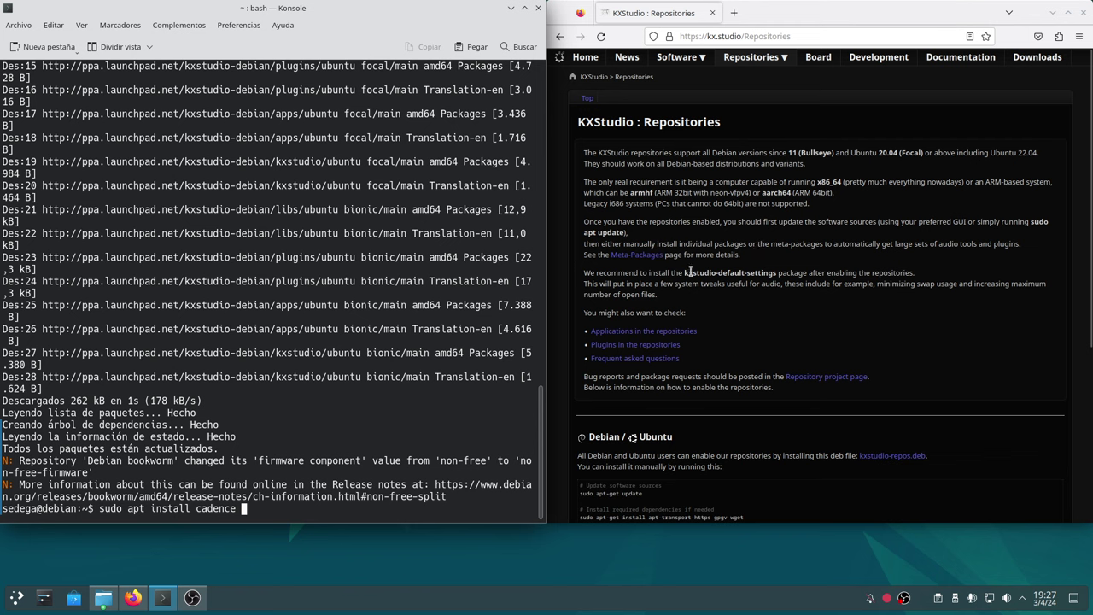
pyautogui.moveTo(684, 273); pyautogui.dragTo(773, 273)
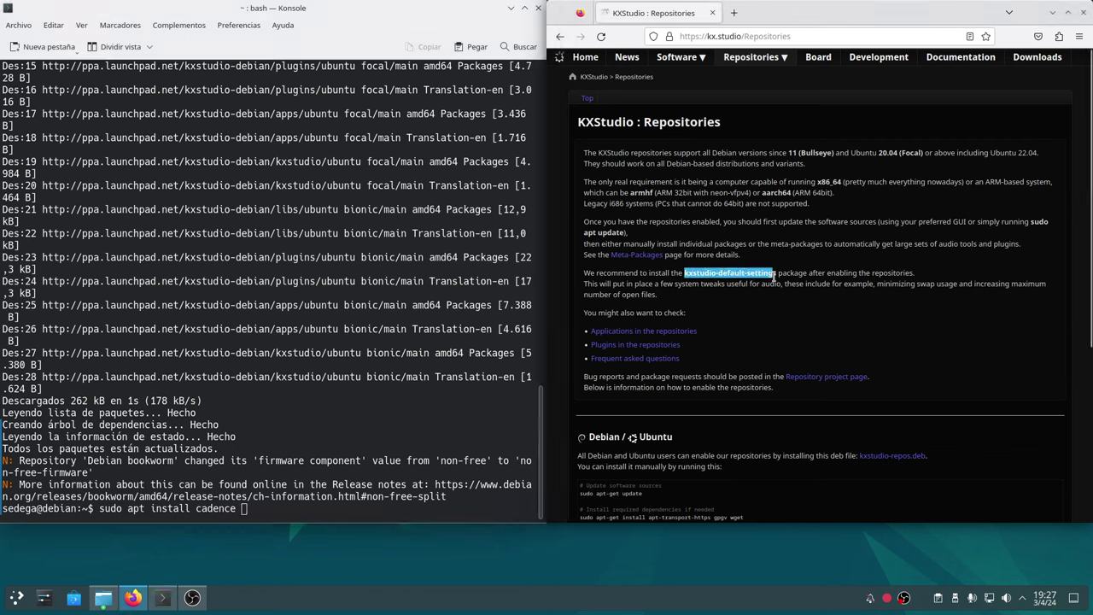
pyautogui.rightClick(750, 276)
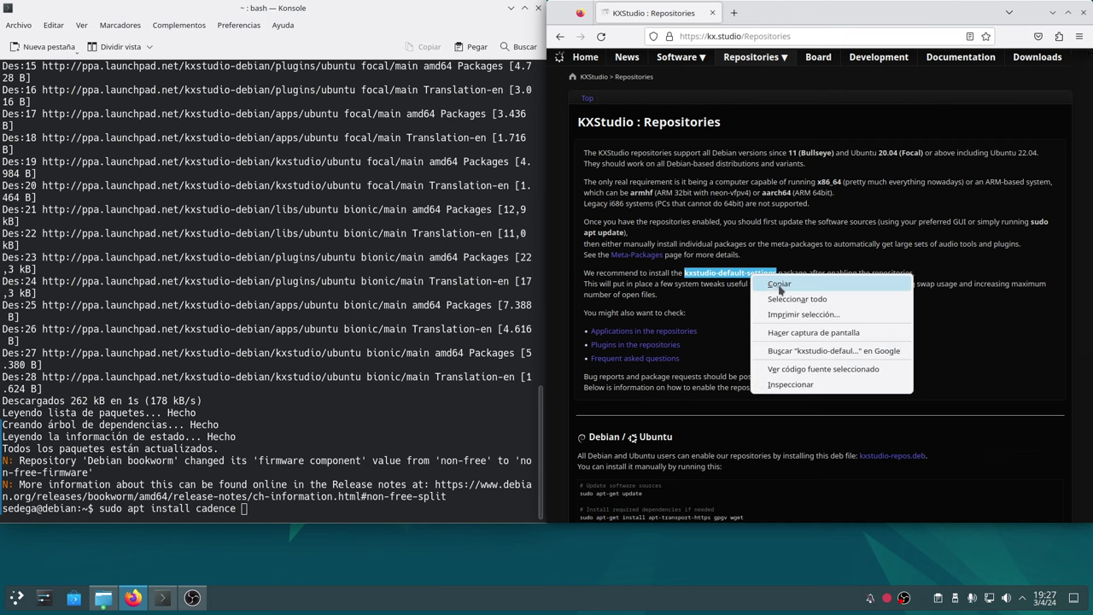
pyautogui.click(779, 285)
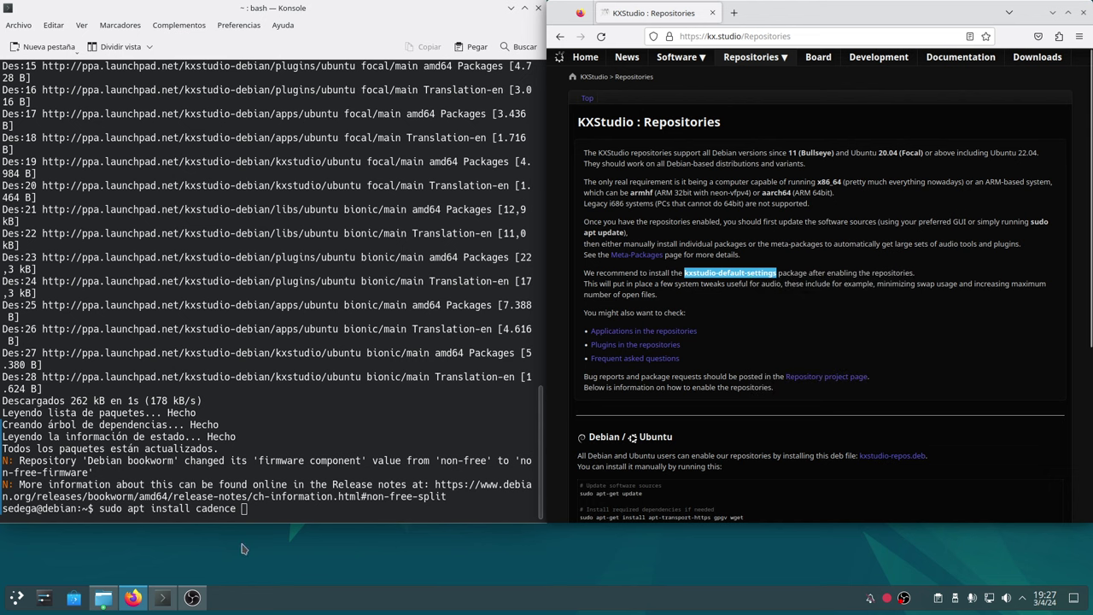
pyautogui.click(247, 343)
pyautogui.rightClick(247, 341)
pyautogui.click(289, 368)
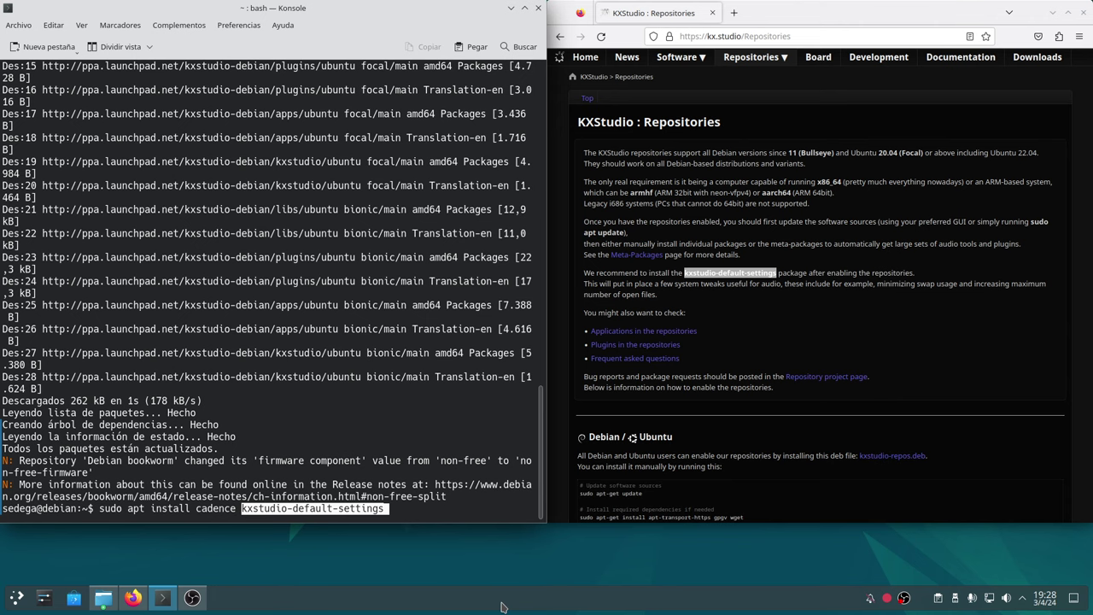
pyautogui.press('Return')
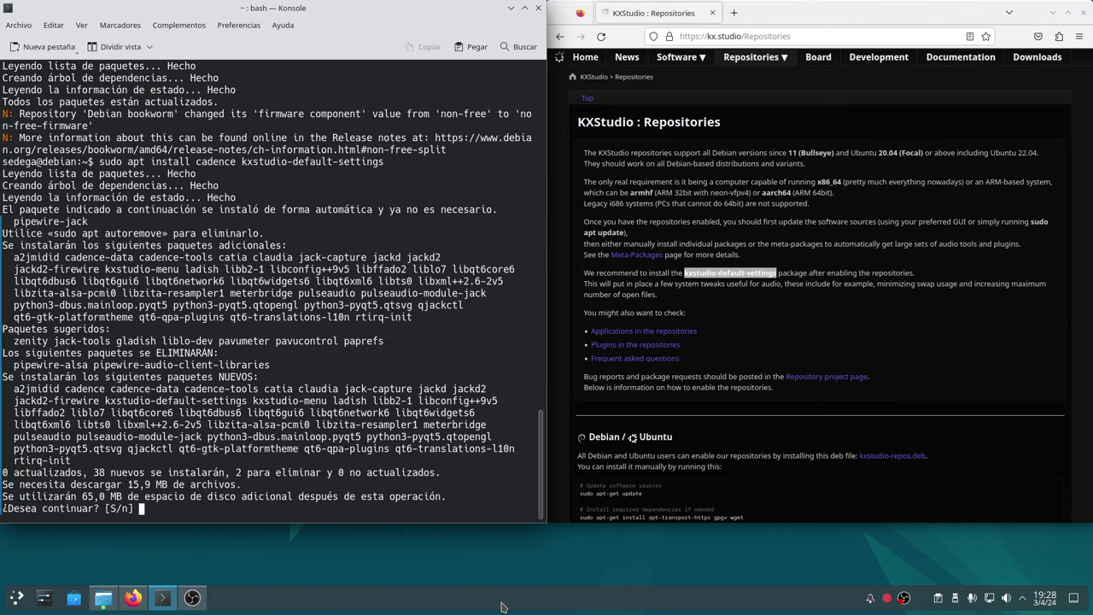
# Step: Accept the package installation and enable real-time process priority in the jackd2 configuration
pyautogui.press('Return')
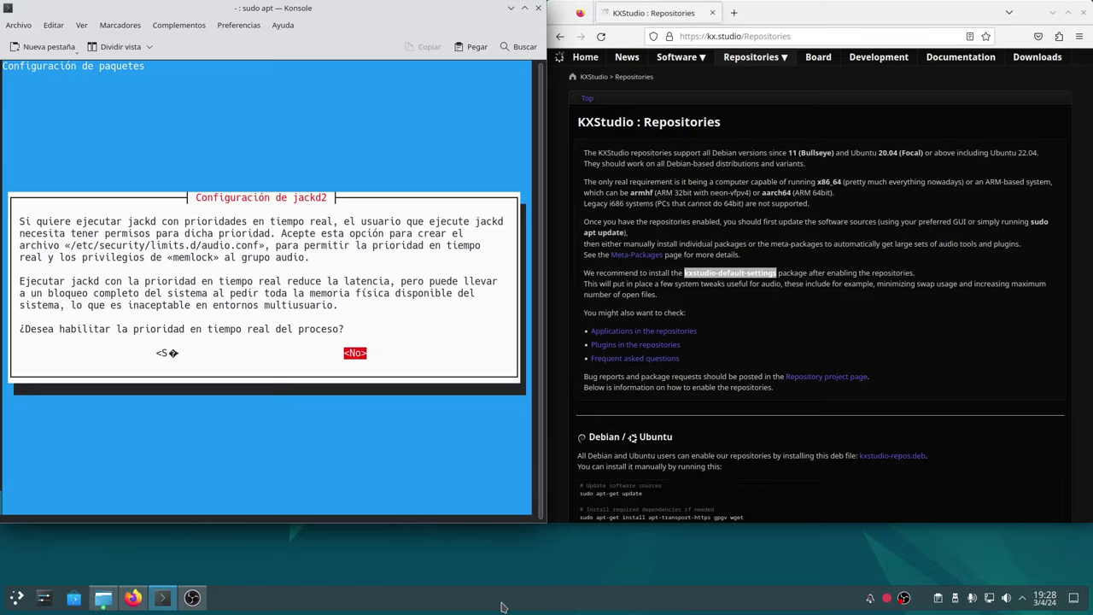
pyautogui.press('Left')
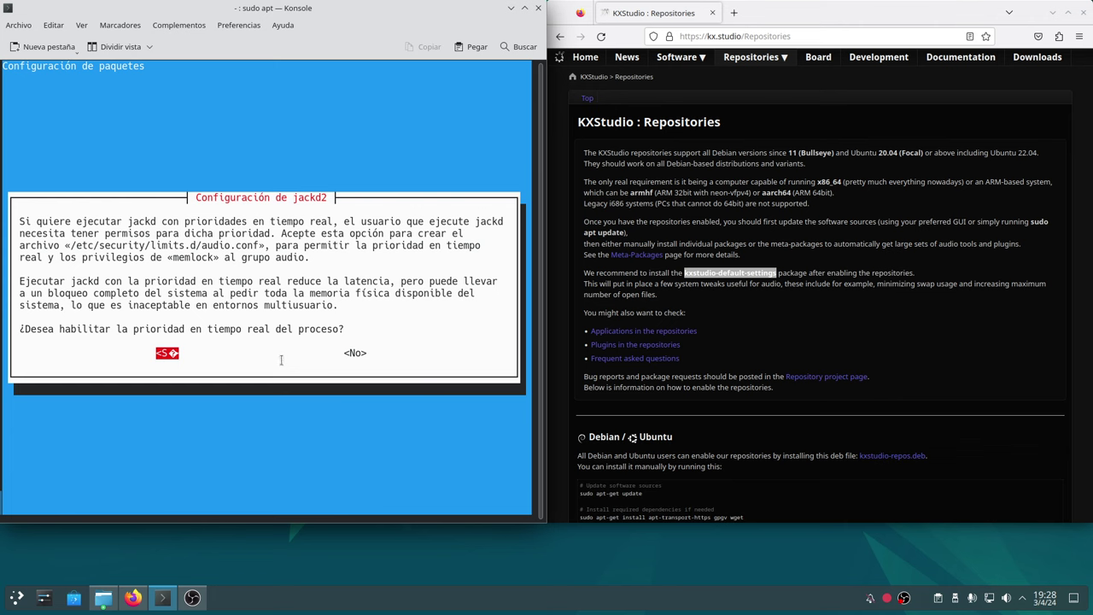
pyautogui.press('Return')
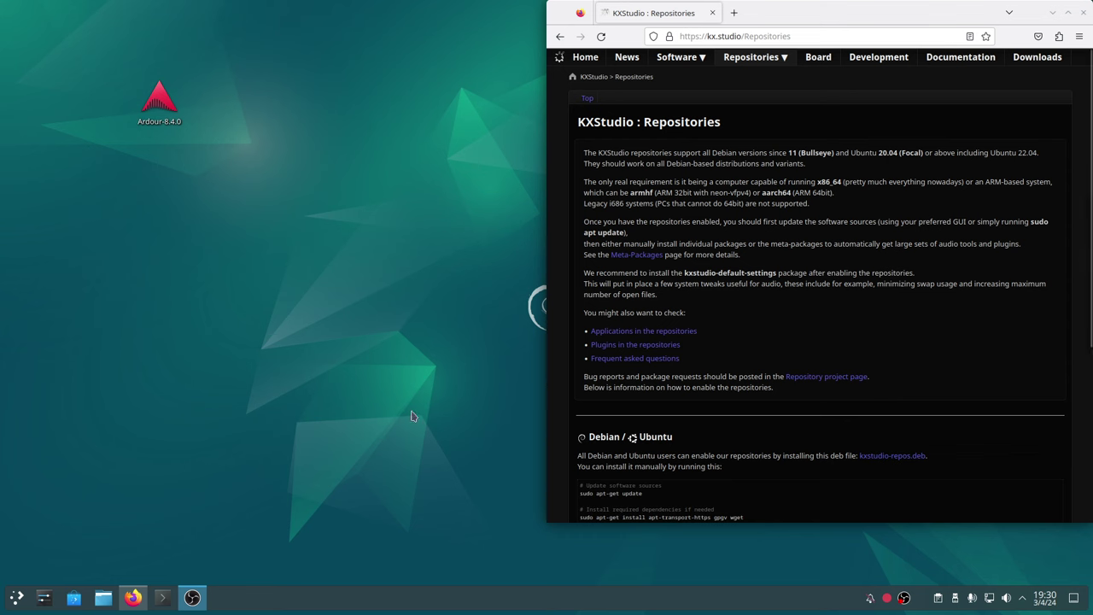
# Step: Check the Multimedia applications for the newly installed audio tools such as Cadence, Catia and Claudia
pyautogui.click(15, 598)
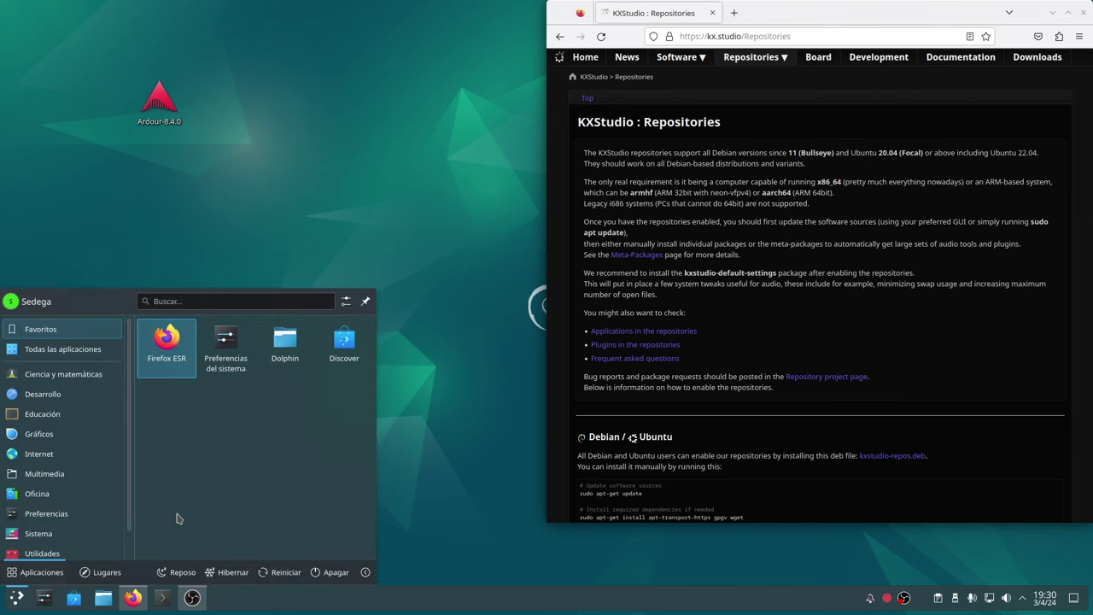
pyautogui.moveTo(58, 478)
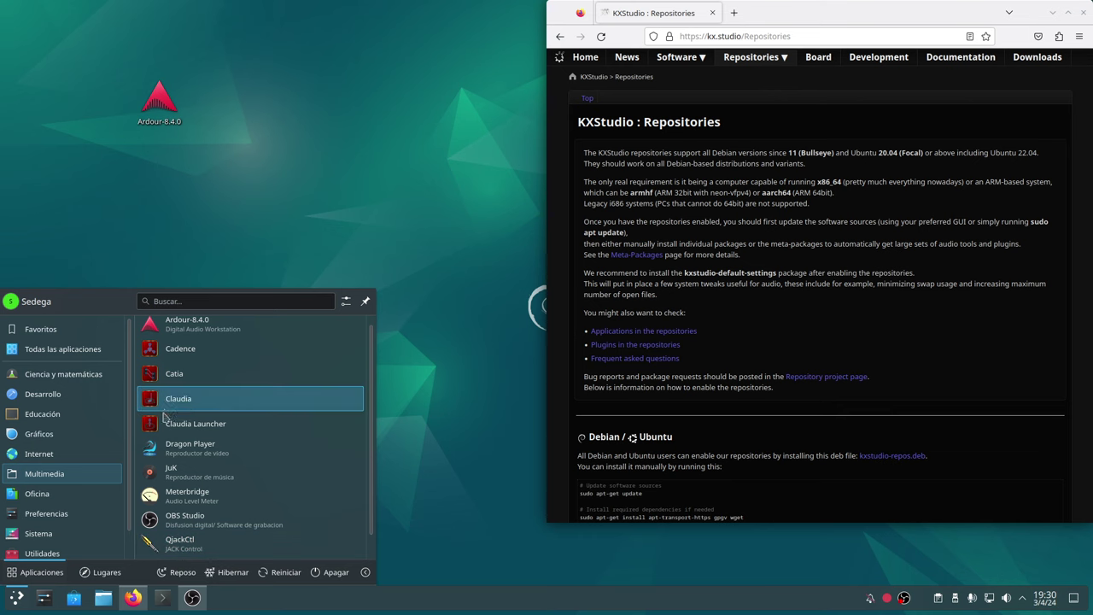
pyautogui.click(409, 529)
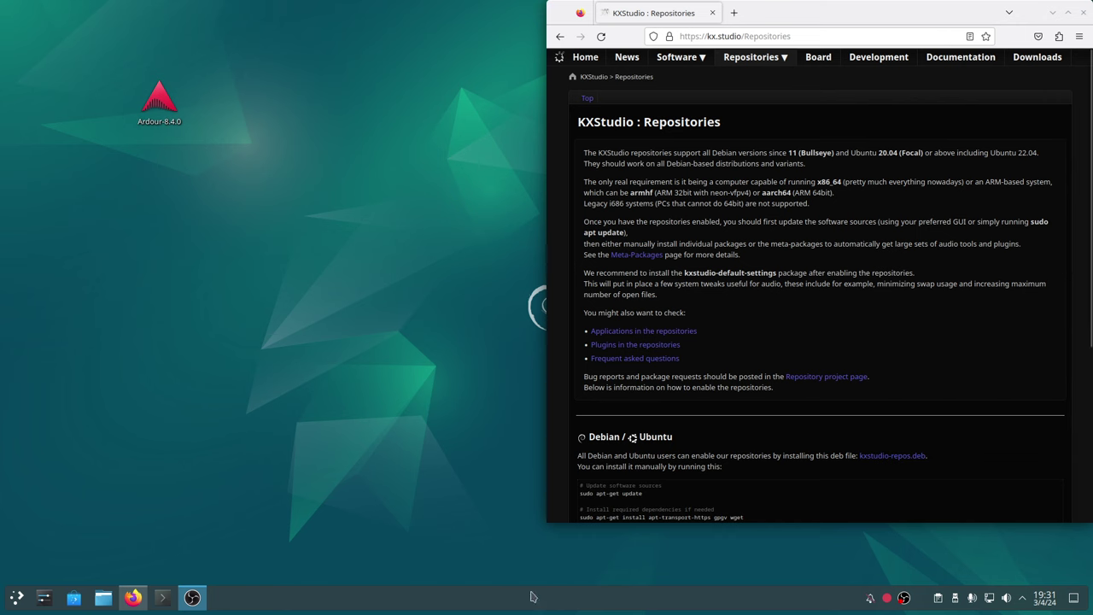
# Step: Review the playback and recording devices in the system sound settings, then close the settings and the KXStudio browser window
pyautogui.click(1005, 597)
pyautogui.click(1038, 346)
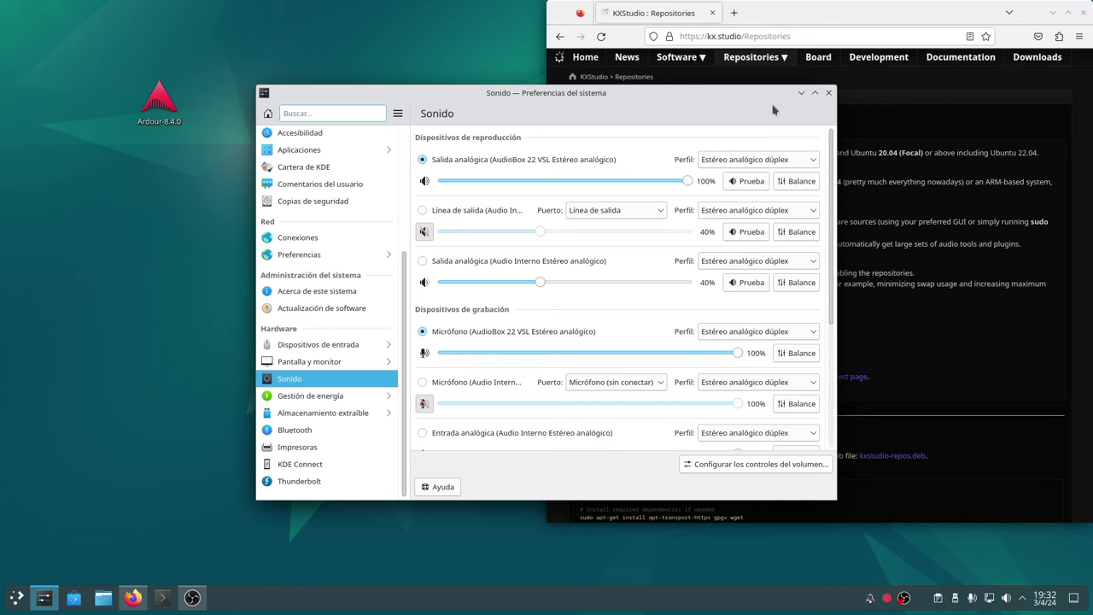
pyautogui.moveTo(702, 100); pyautogui.dragTo(688, 120)
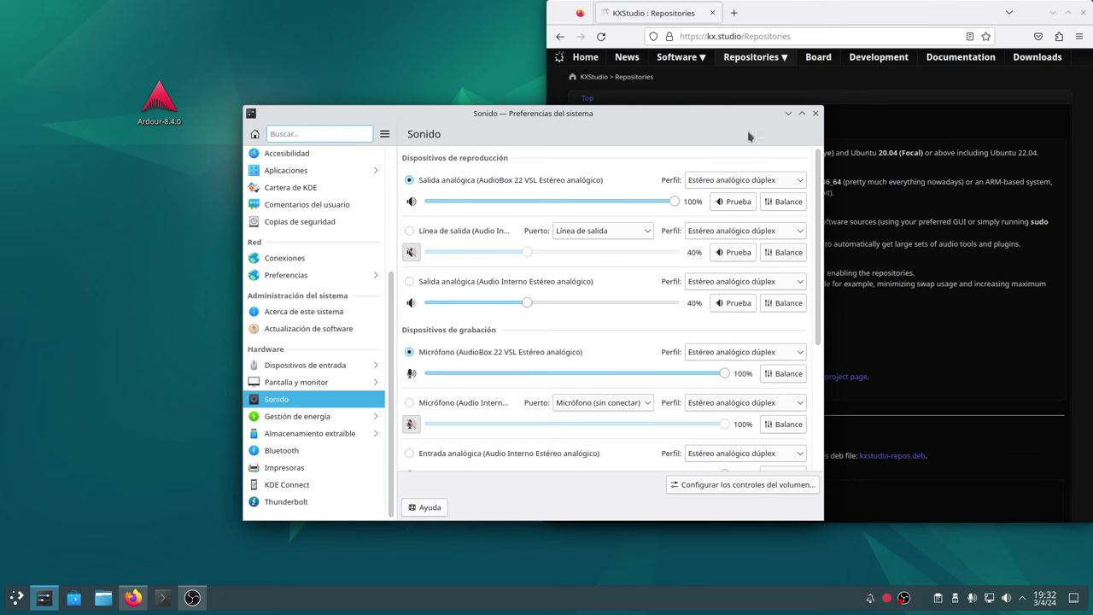
pyautogui.click(816, 113)
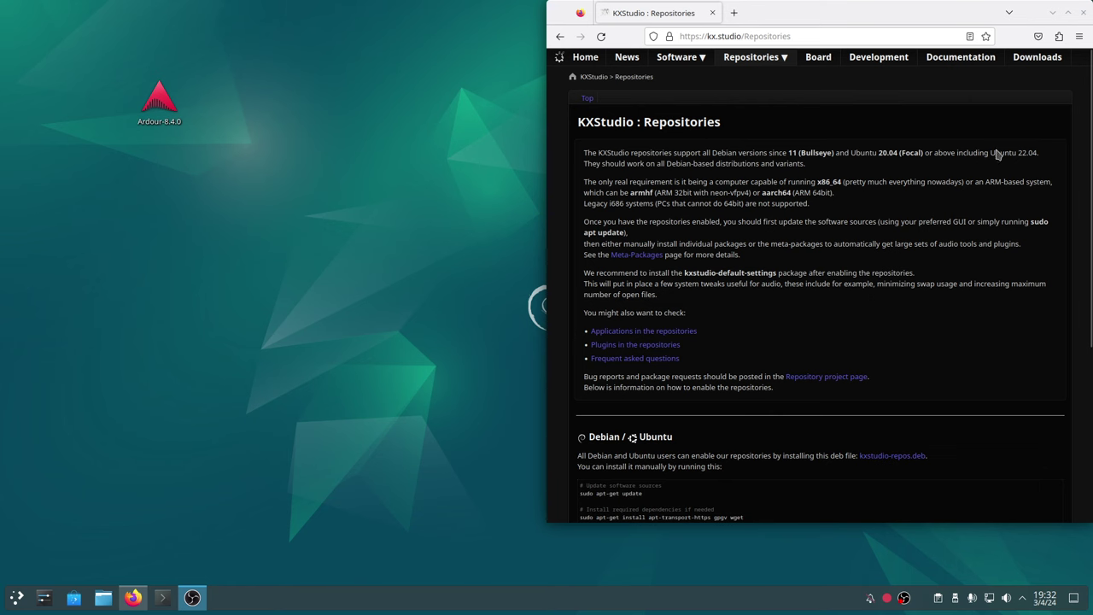
pyautogui.click(1082, 14)
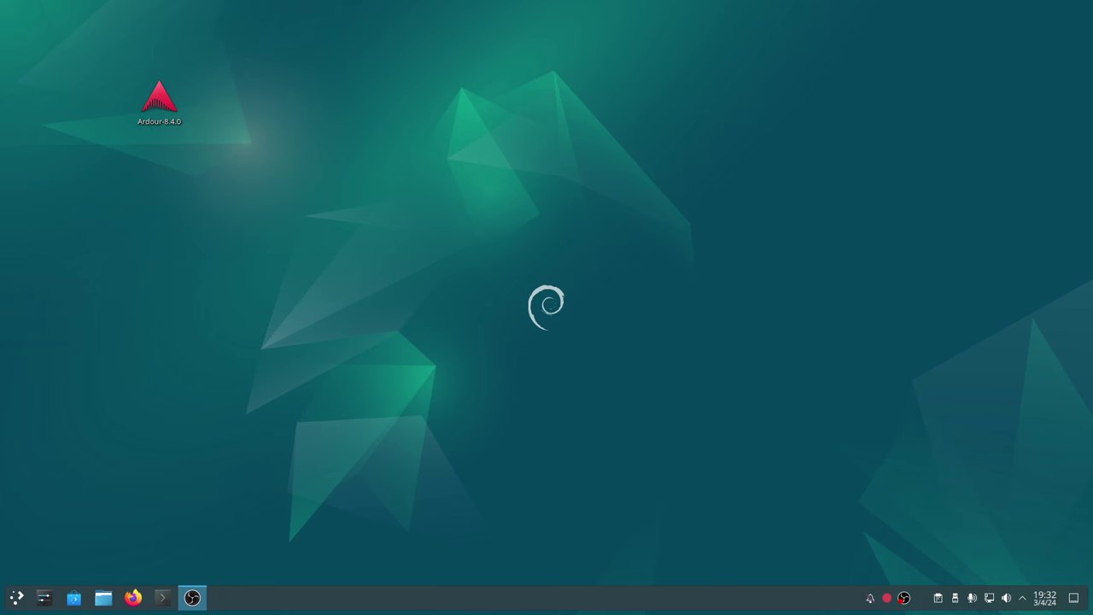
# Step: Launch qpwgraph from the Multimedia applications and maximize its window
pyautogui.click(16, 598)
pyautogui.moveTo(60, 476)
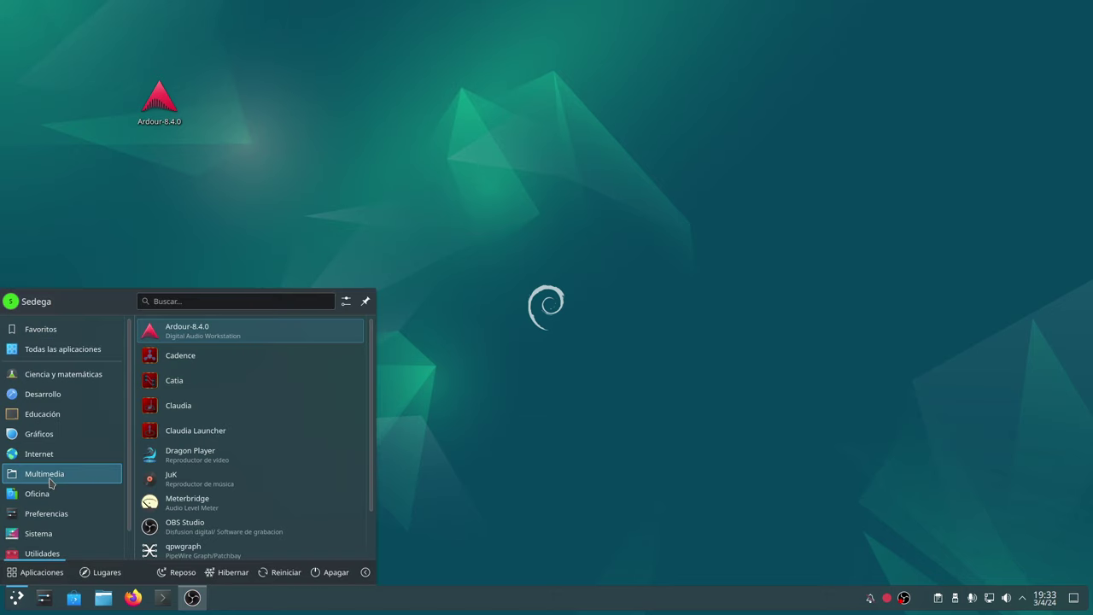
pyautogui.scroll(-1, 260, 512)
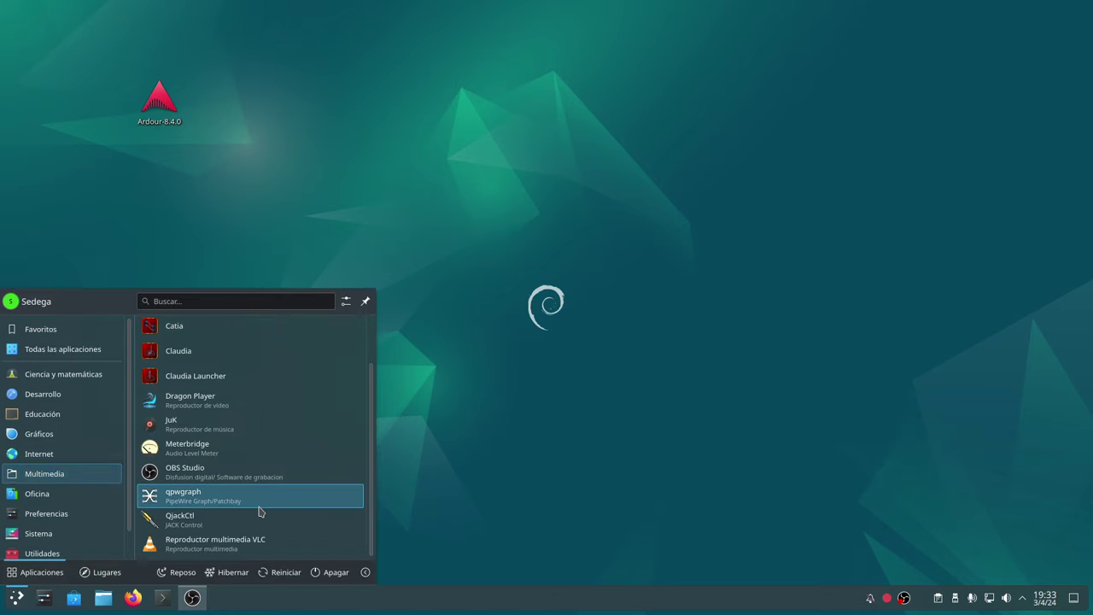
pyautogui.click(200, 502)
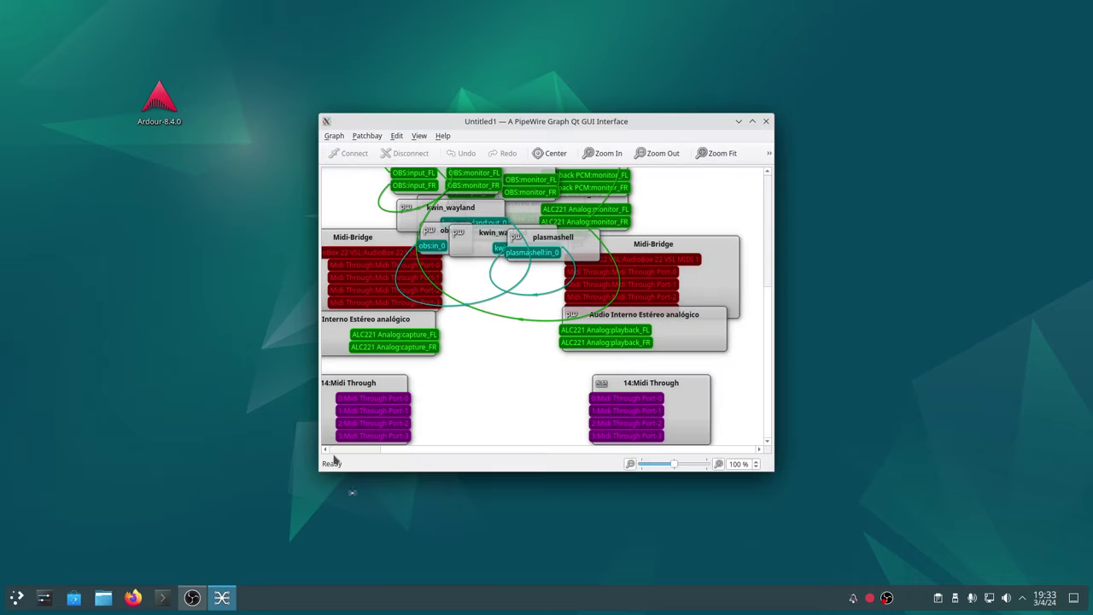
pyautogui.click(752, 121)
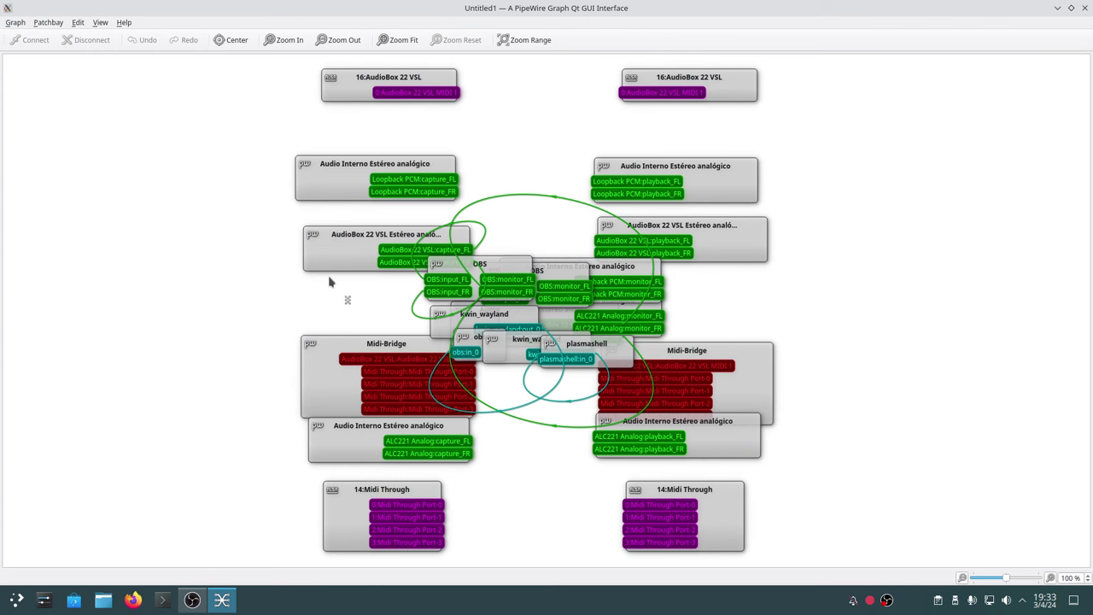
# Step: Move the AudioBox 22 VSL capture and monitor nodes to the graph's left side and both OBS nodes to its right
pyautogui.moveTo(325, 236); pyautogui.dragTo(194, 234)
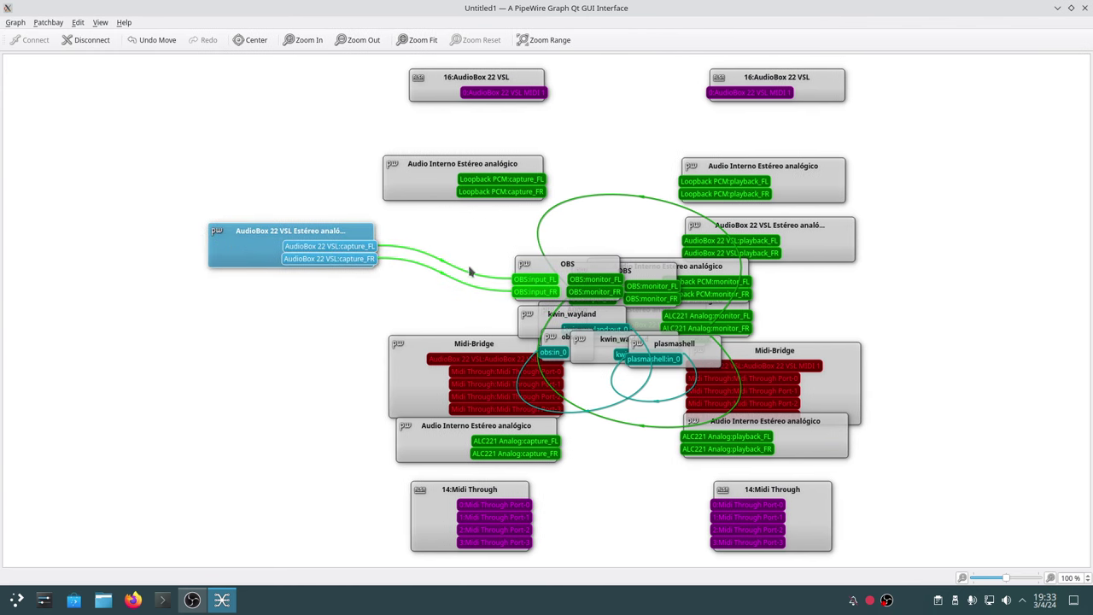
pyautogui.moveTo(587, 266); pyautogui.dragTo(893, 230)
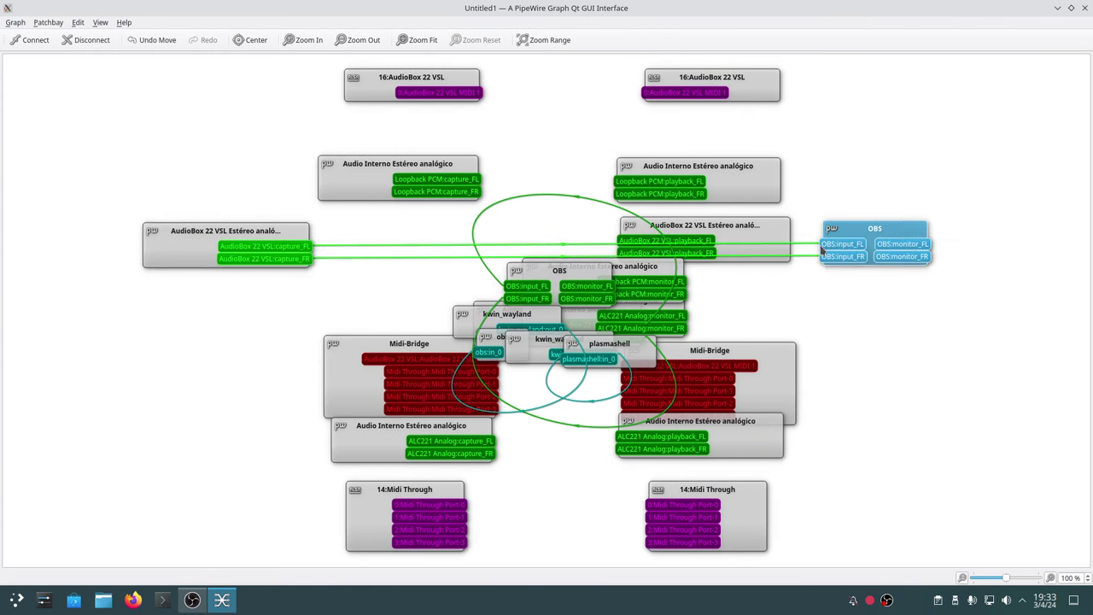
pyautogui.moveTo(553, 273); pyautogui.dragTo(868, 285)
pyautogui.moveTo(512, 332); pyautogui.dragTo(183, 294)
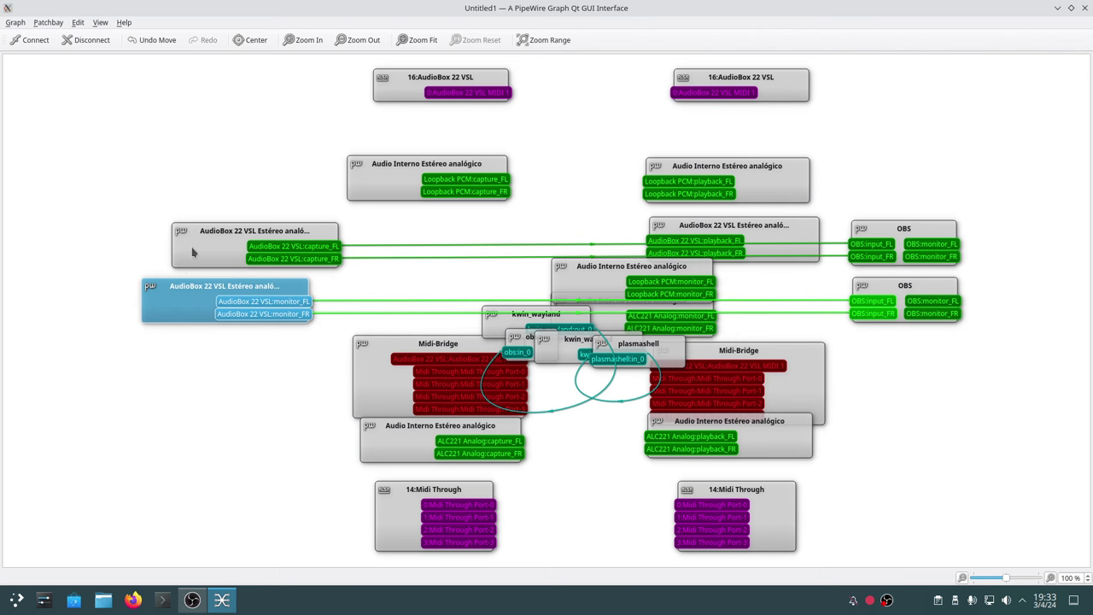
# Step: Spread out the Loopback PCM capture, playback and monitor nodes and the AudioBox 22 VSL capture and playback nodes in the graph
pyautogui.moveTo(193, 252); pyautogui.dragTo(172, 225)
pyautogui.moveTo(403, 180); pyautogui.dragTo(247, 166)
pyautogui.moveTo(740, 187); pyautogui.dragTo(780, 157)
pyautogui.moveTo(768, 227); pyautogui.dragTo(911, 168)
pyautogui.moveTo(598, 281); pyautogui.dragTo(115, 428)
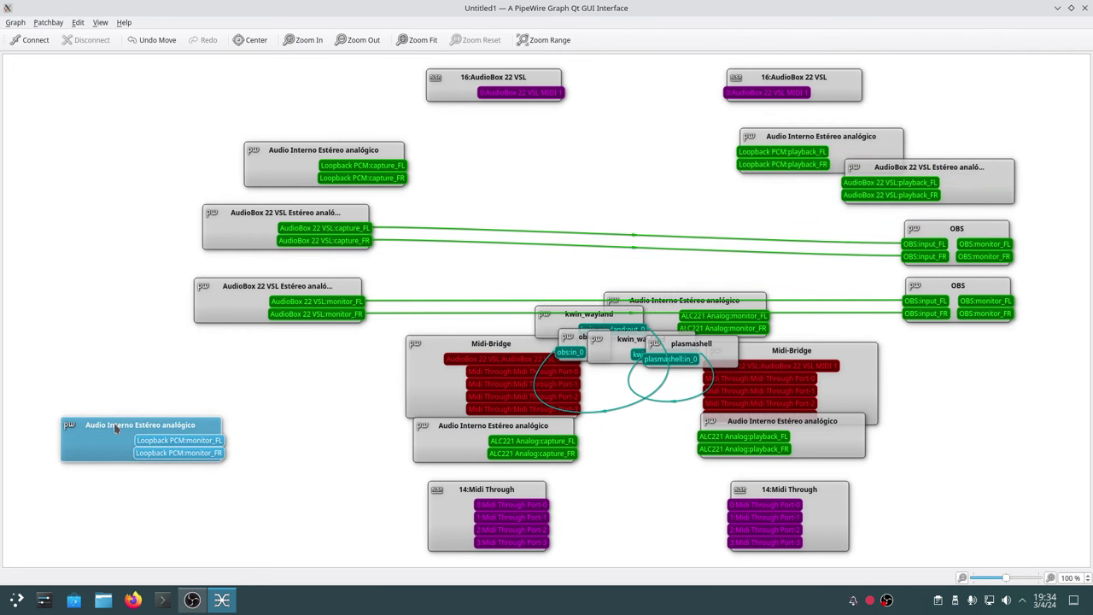
# Step: Separate the kwin_wayland, obs, plasmashell, left Midi-Bridge and ALC221 Analog monitor nodes so their links are readable, and minimize the graph window
pyautogui.moveTo(569, 345); pyautogui.dragTo(881, 357)
pyautogui.moveTo(566, 321); pyautogui.dragTo(238, 372)
pyautogui.moveTo(907, 363); pyautogui.dragTo(941, 466)
pyautogui.moveTo(424, 362); pyautogui.dragTo(270, 489)
pyautogui.moveTo(718, 354); pyautogui.dragTo(980, 420)
pyautogui.moveTo(621, 346); pyautogui.dragTo(222, 341)
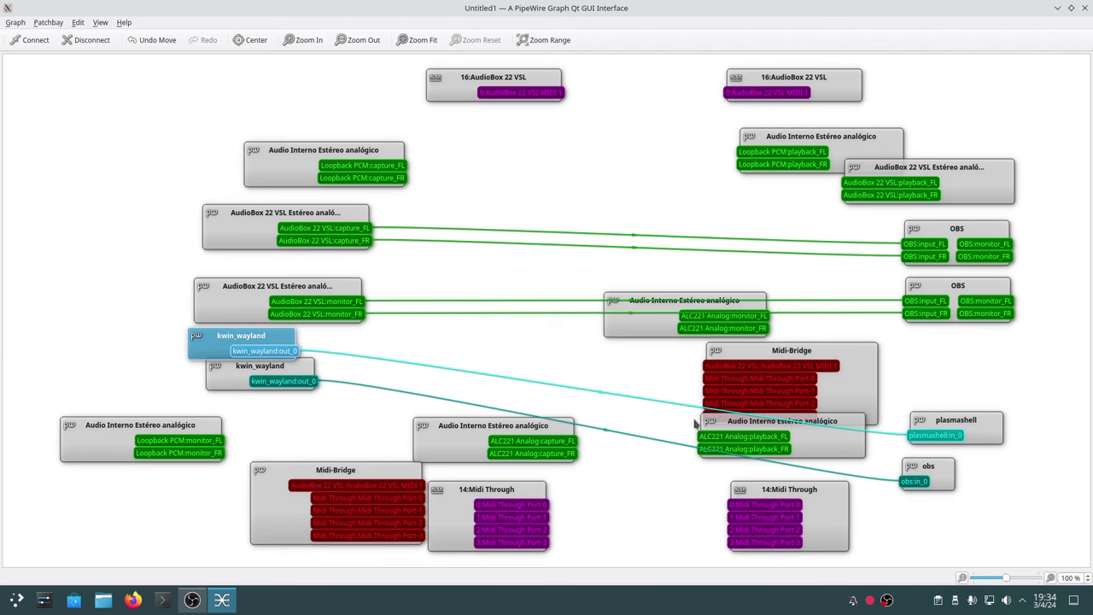
pyautogui.moveTo(641, 323); pyautogui.dragTo(657, 546)
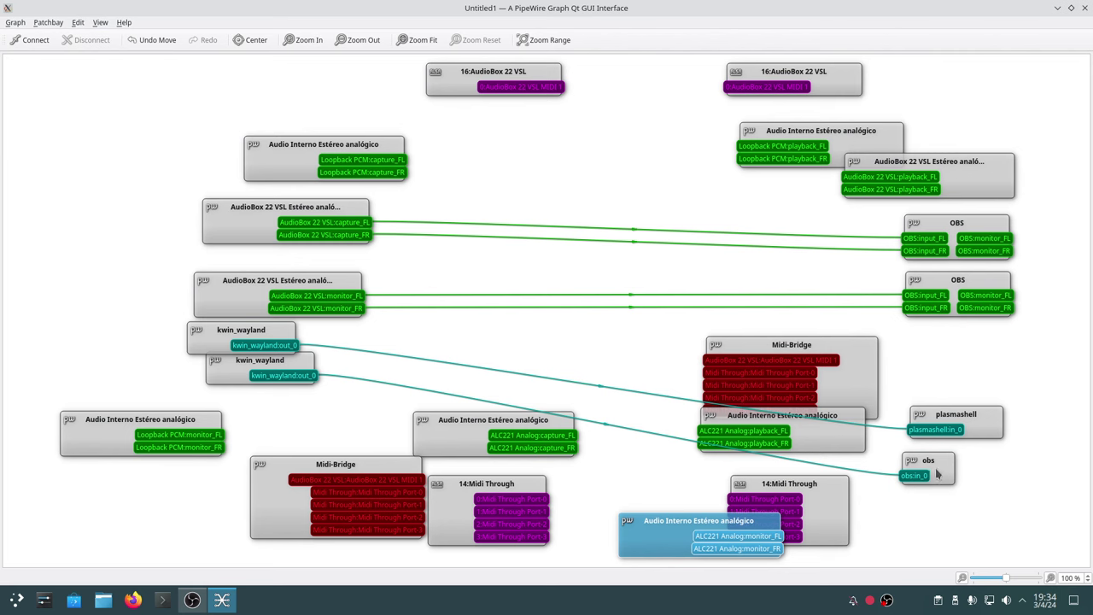
pyautogui.moveTo(936, 474); pyautogui.dragTo(951, 467)
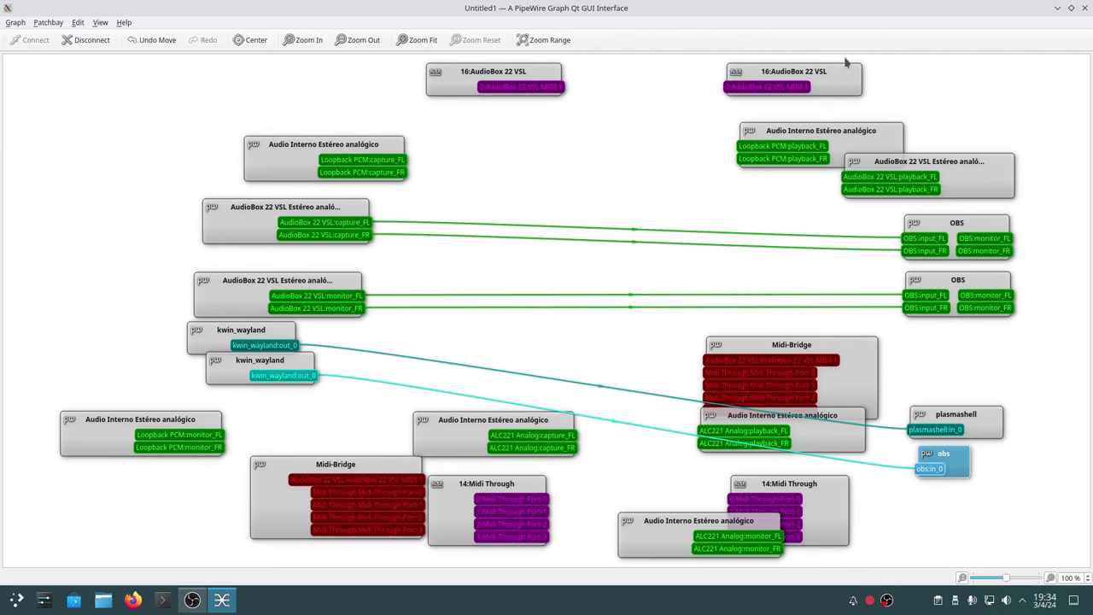
pyautogui.click(1059, 8)
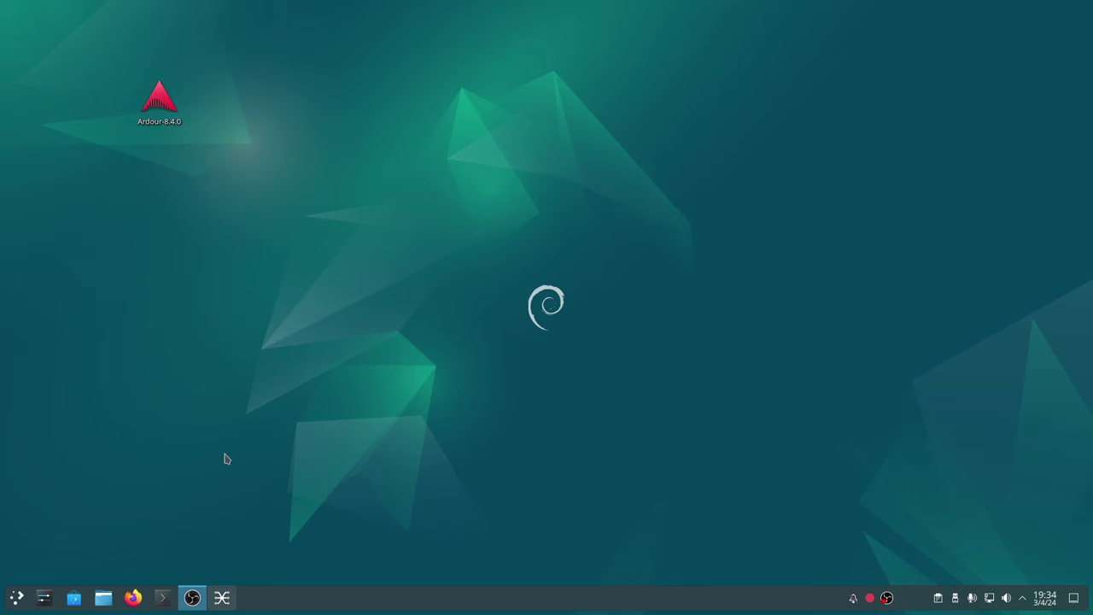
# Step: Launch Cadence from the Multimedia applications
pyautogui.click(16, 597)
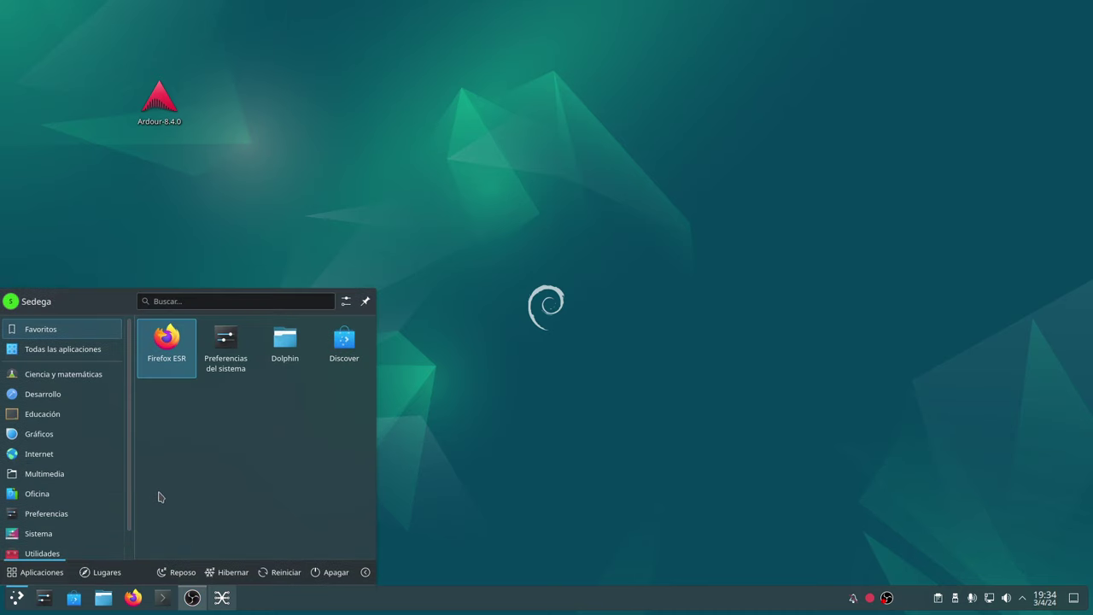
pyautogui.moveTo(118, 450)
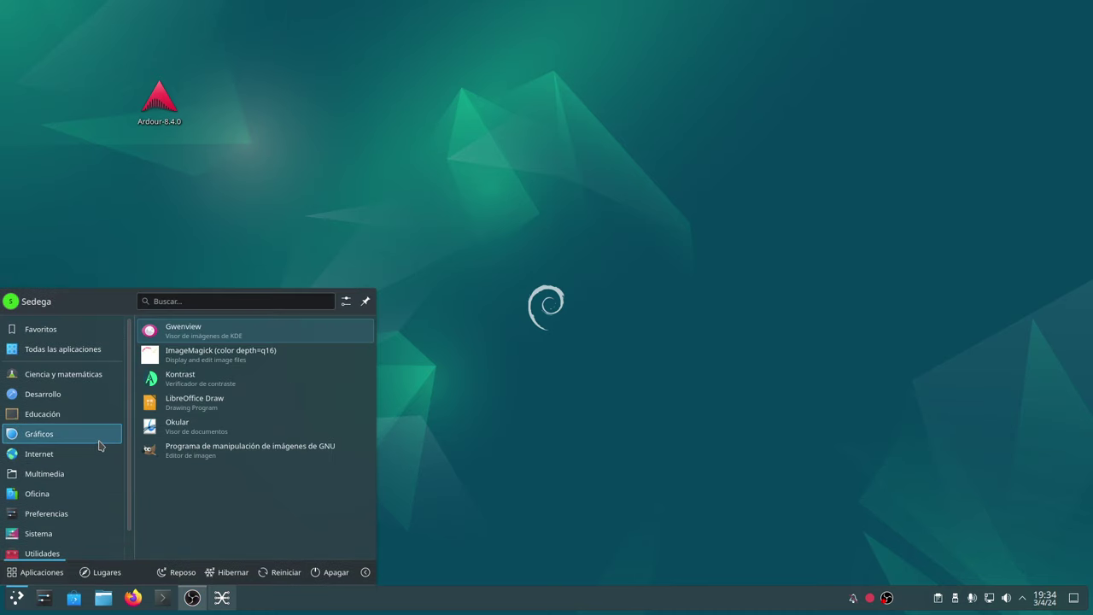
pyautogui.moveTo(74, 476)
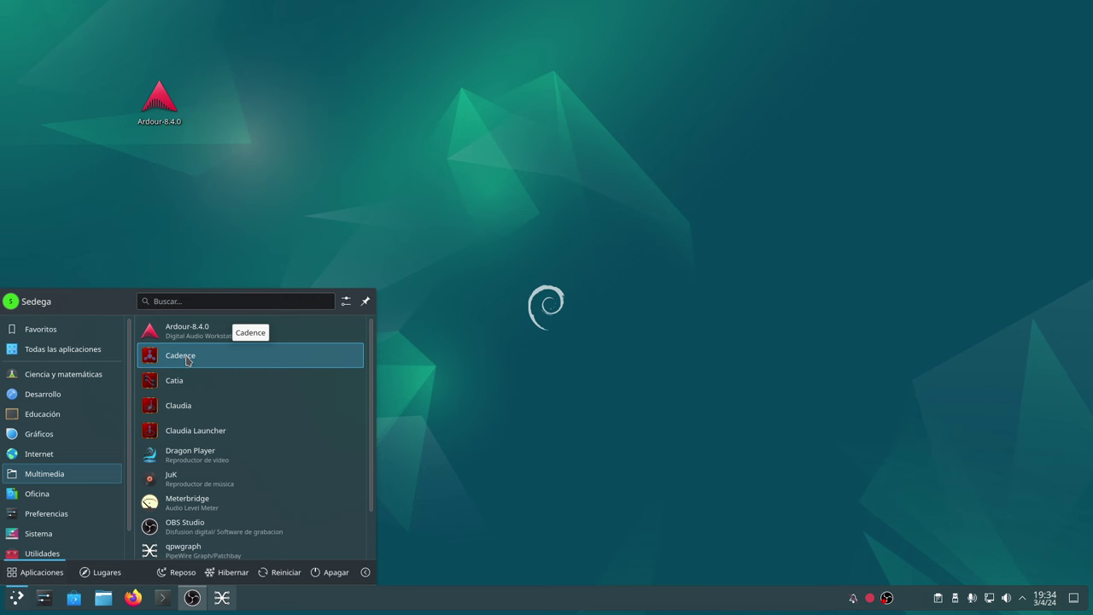
pyautogui.click(187, 359)
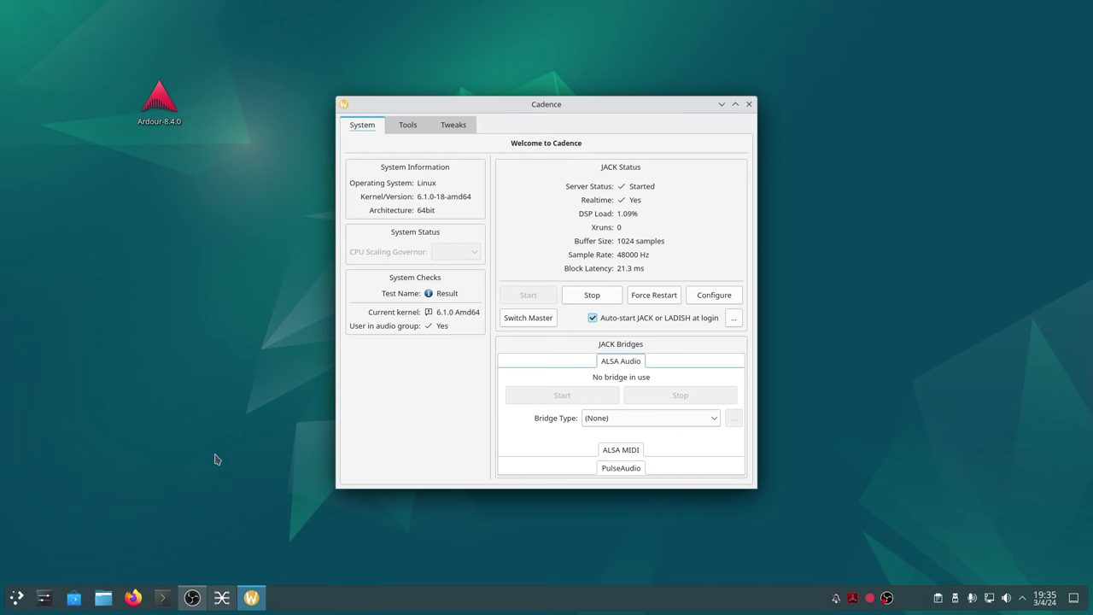
# Step: Run btop in a terminal to check the CPU frequency and load, and close the terminal window
pyautogui.click(162, 599)
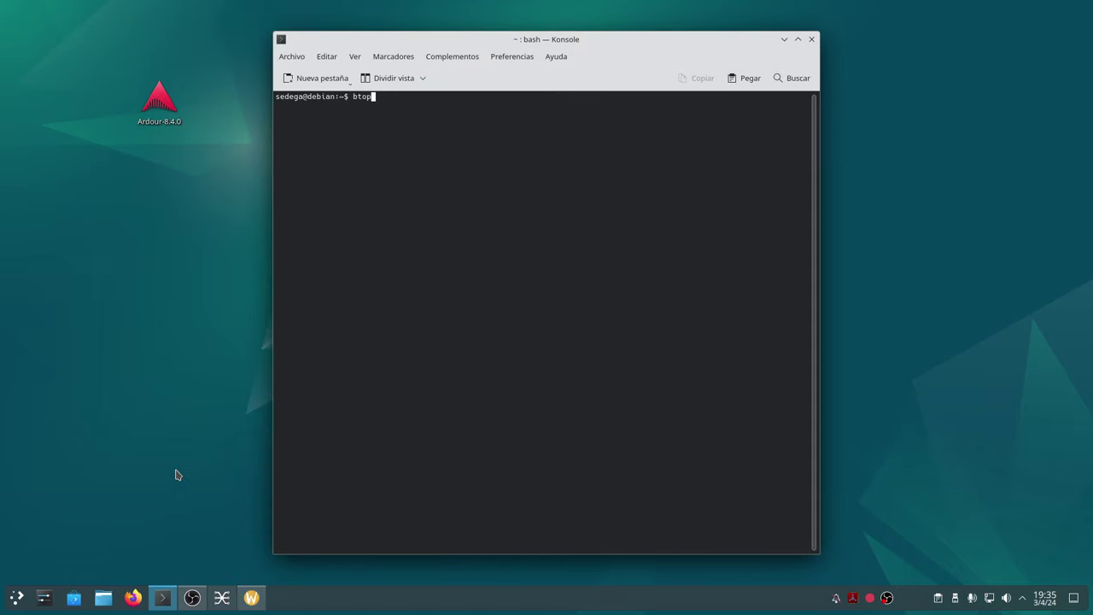
pyautogui.press('Return')
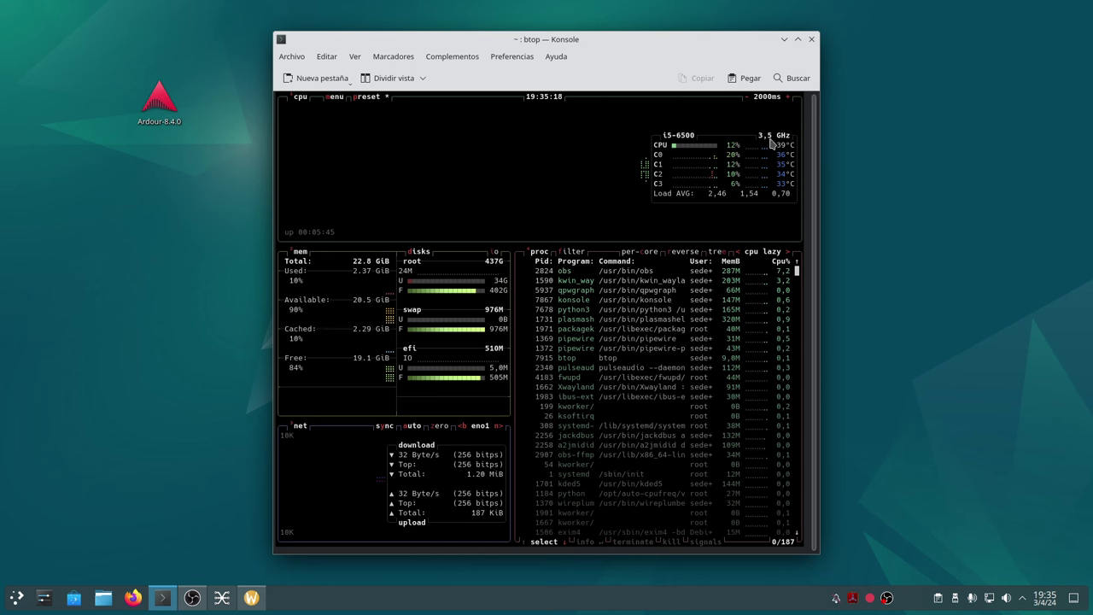
pyautogui.click(811, 40)
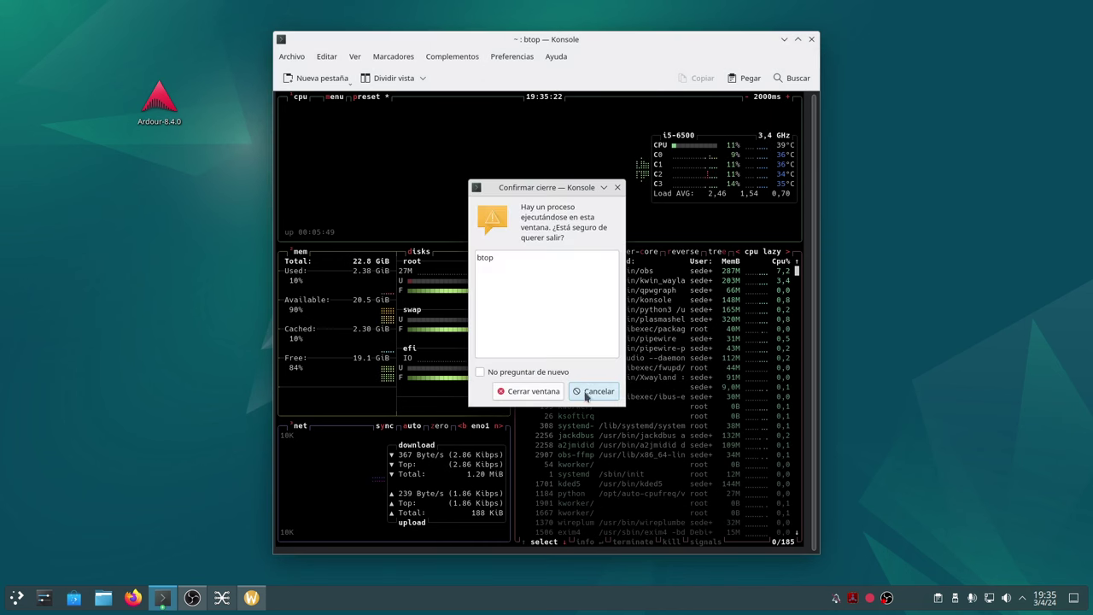
pyautogui.click(526, 392)
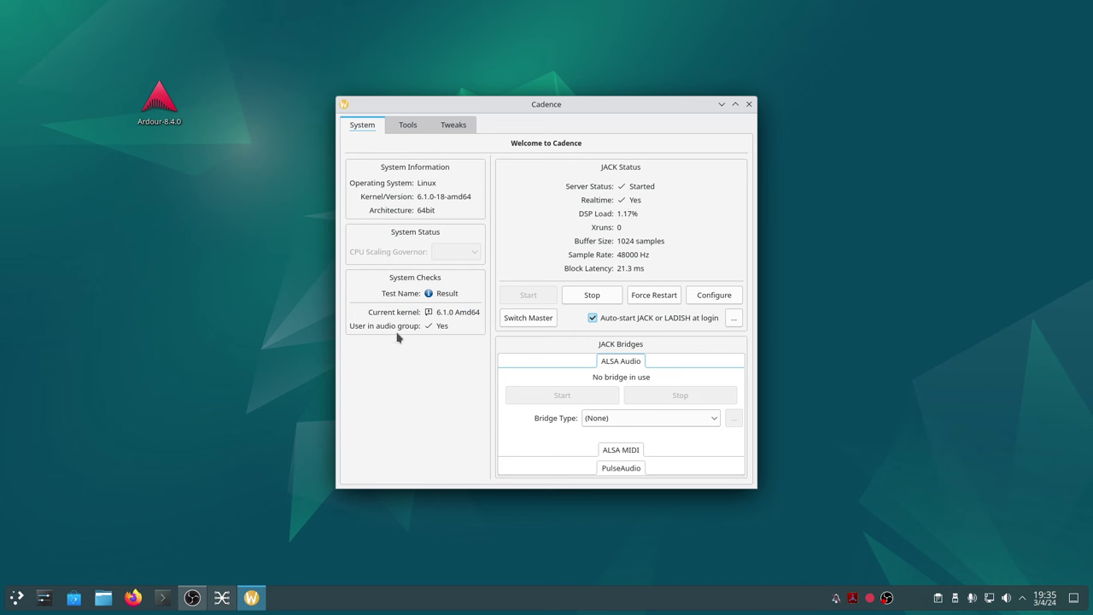
# Step: Set the ALSA Audio bridge type to ALSA -> JACK (Plugin), and review the JACK driver settings before closing Cadence
pyautogui.click(713, 418)
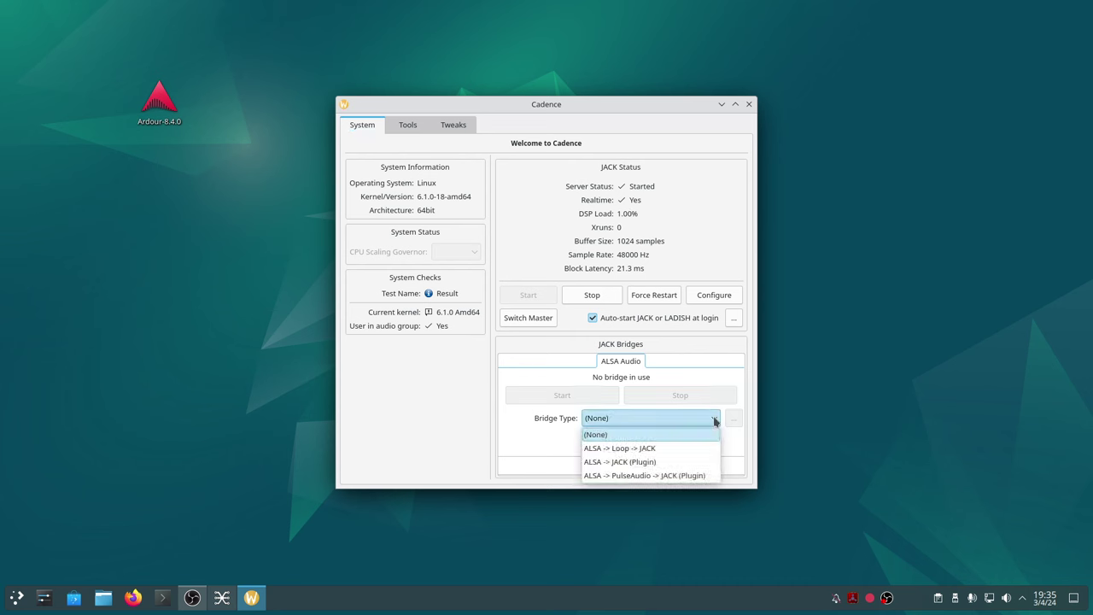
pyautogui.click(639, 461)
pyautogui.click(708, 296)
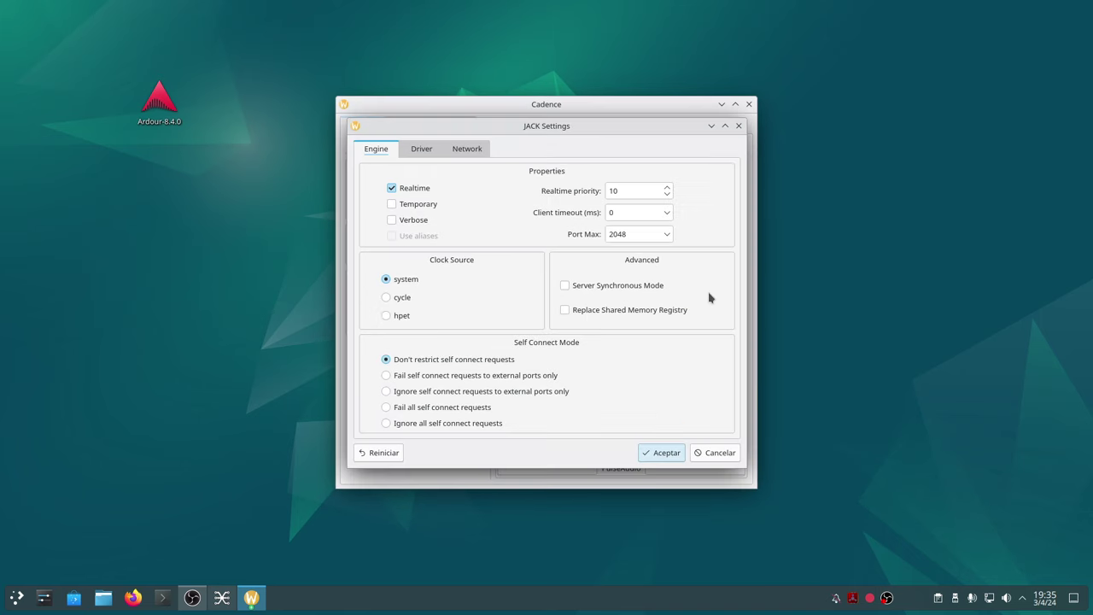
pyautogui.click(419, 149)
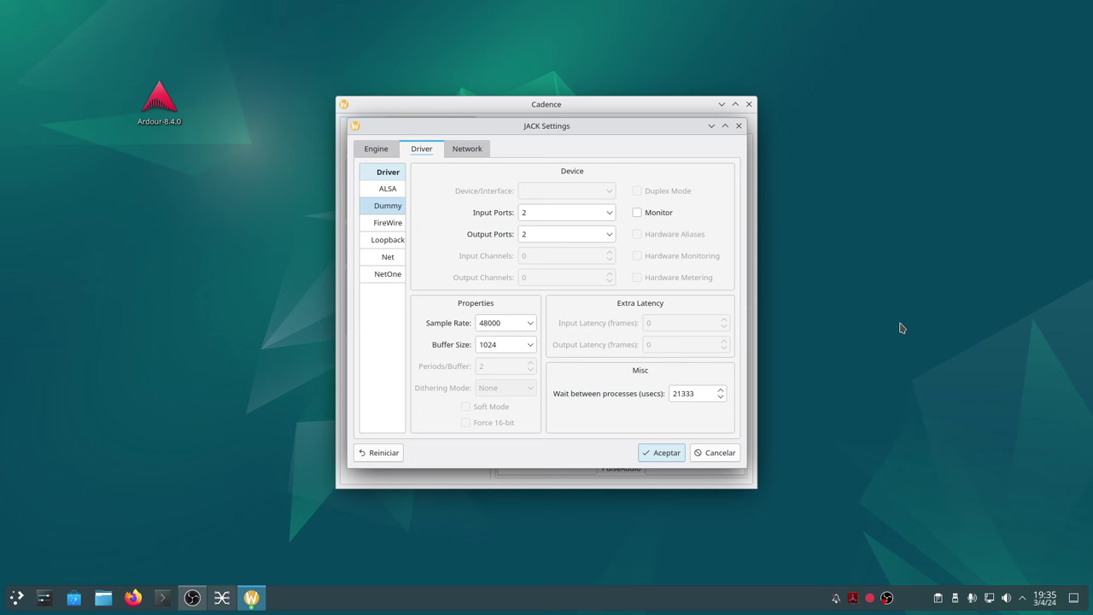
pyautogui.click(716, 453)
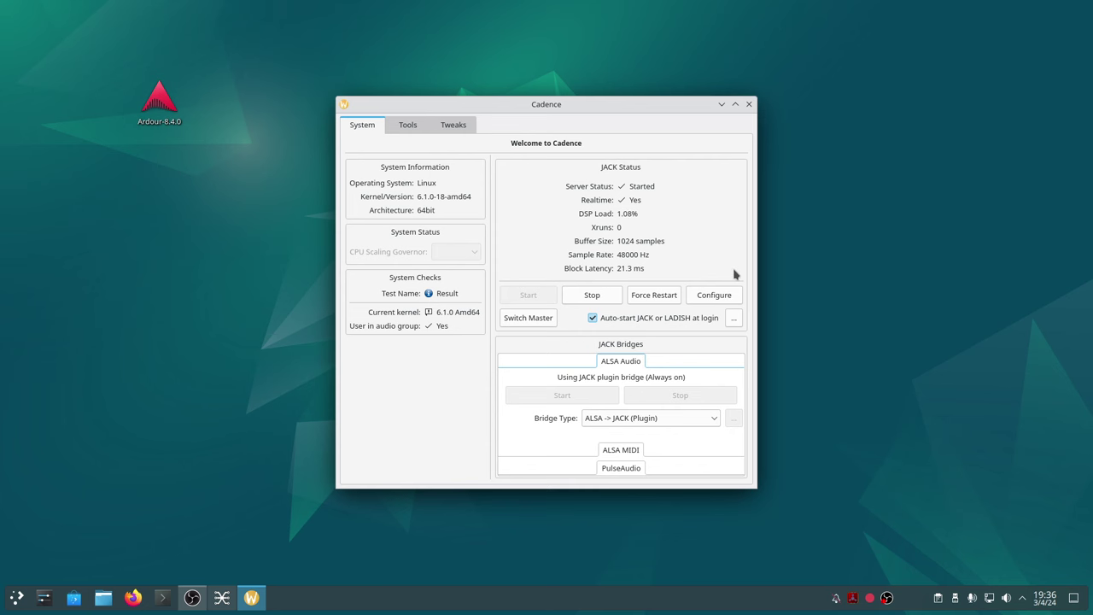
pyautogui.click(749, 104)
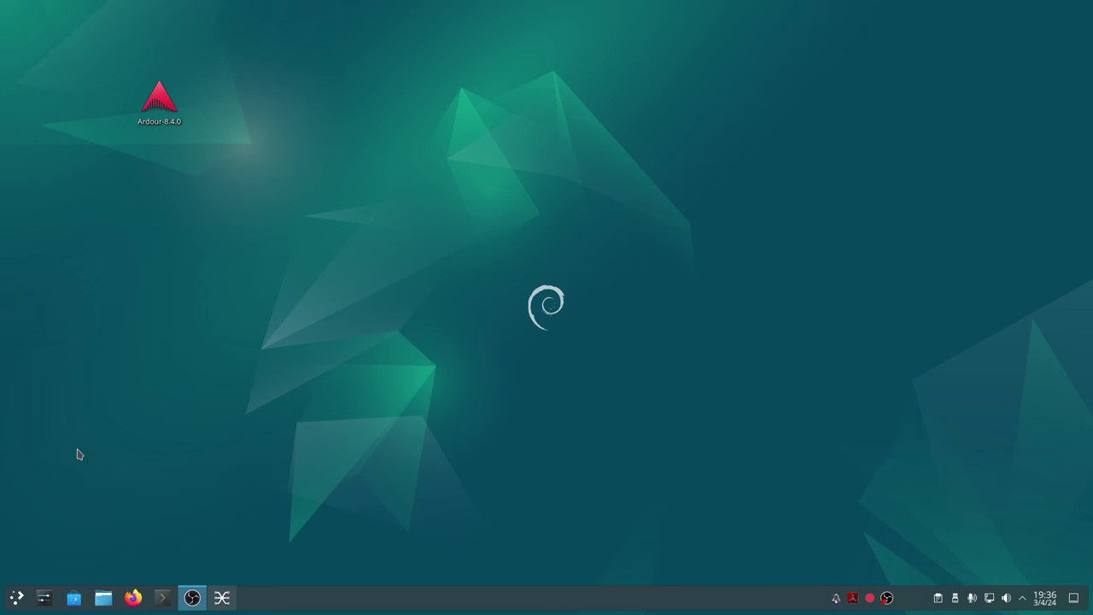
# Step: Launch Ardour-8.4.0 from the desktop and continue past its welcome page
pyautogui.click(161, 102)
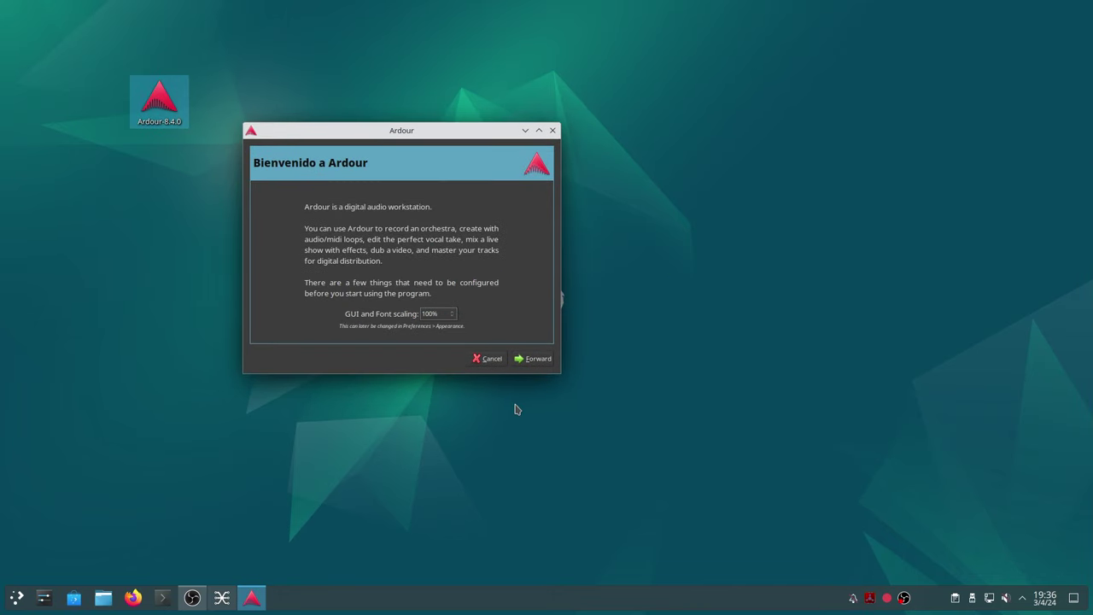
pyautogui.click(531, 360)
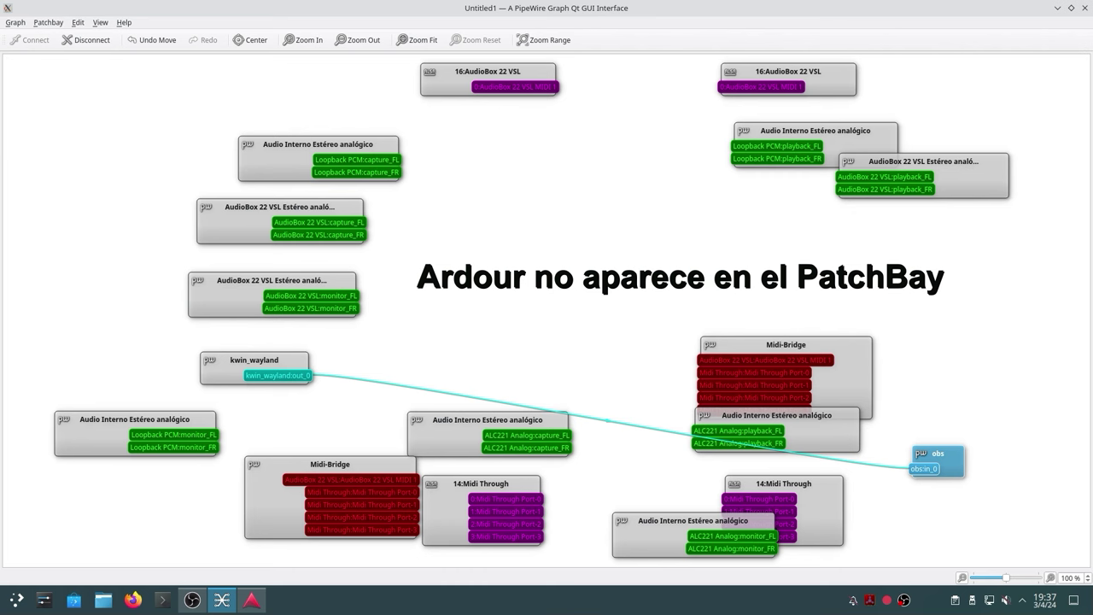
# Step: Switch to OBS and set the main desktop audio device to AudioBox 22 VSL Estéreo analógico in its audio settings
pyautogui.hotkey('alt', 'Tab')
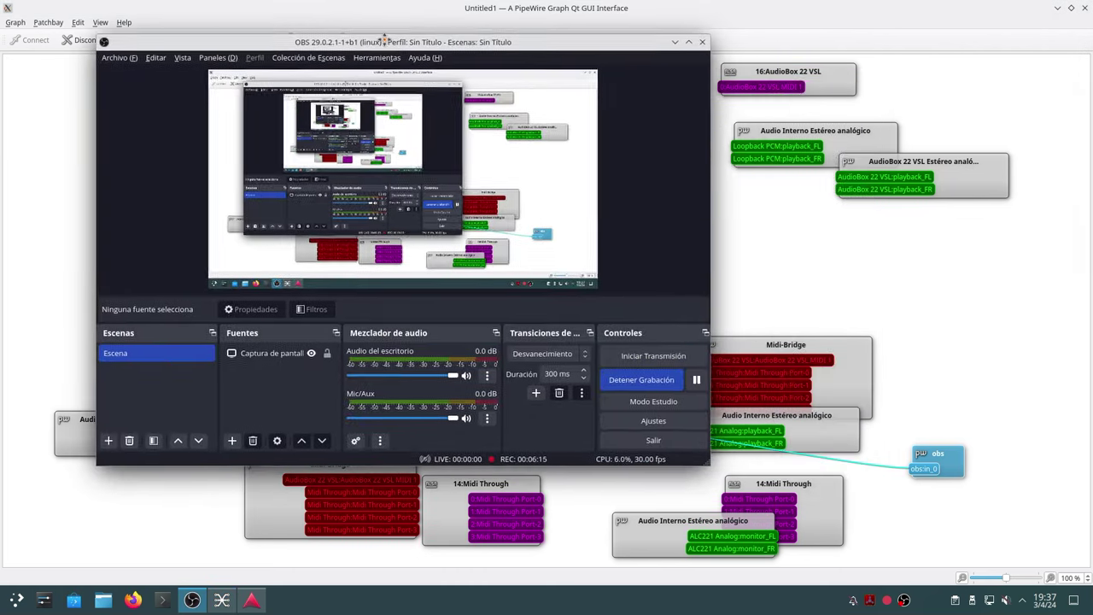
pyautogui.click(652, 426)
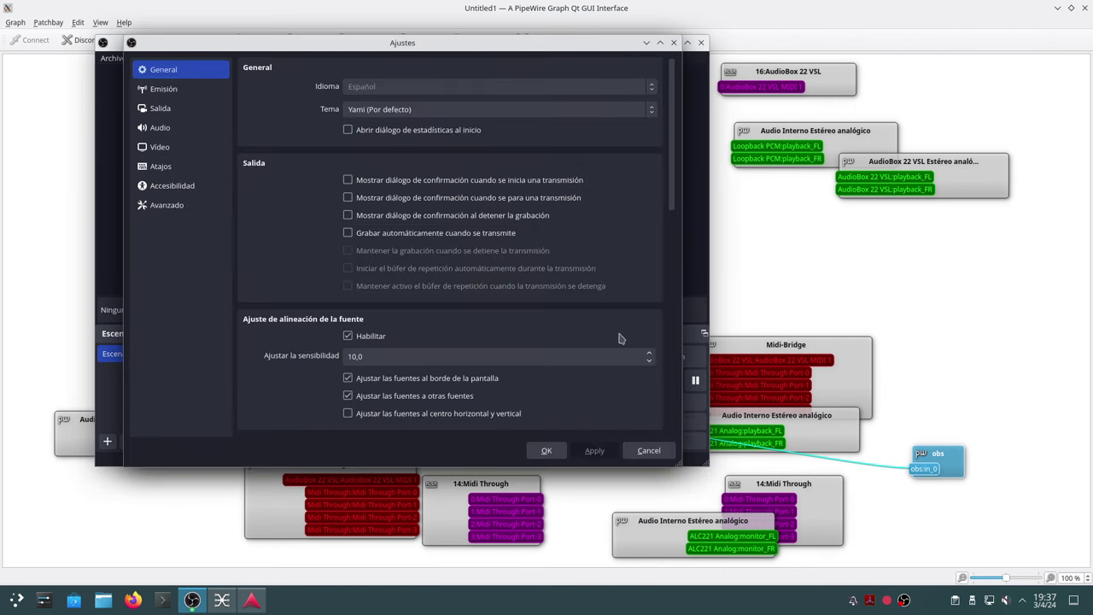
pyautogui.click(153, 128)
pyautogui.click(405, 165)
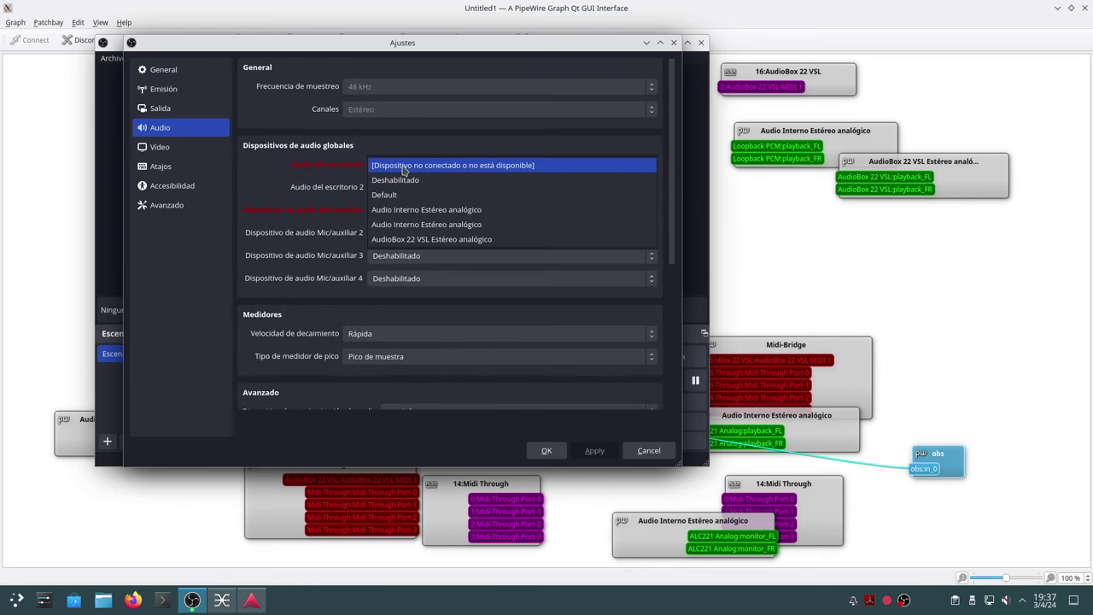
pyautogui.click(407, 239)
# Step: Set the first Mic/Aux device to AudioBox 22 VSL Estéreo analógico, apply the settings, and move the OBS window off the graph
pyautogui.click(388, 210)
pyautogui.click(386, 219)
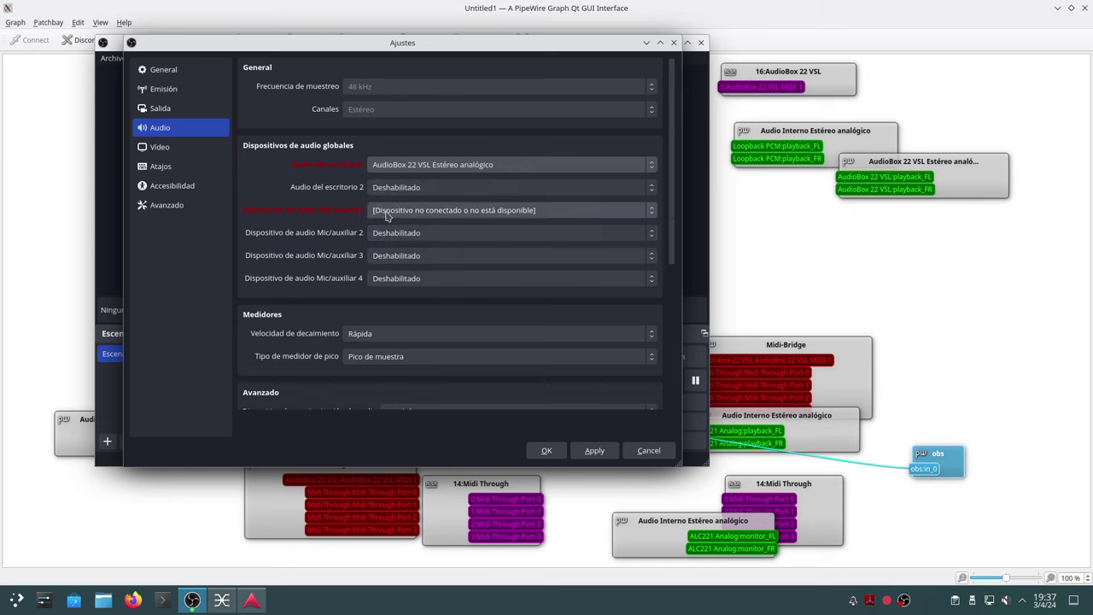
pyautogui.click(386, 216)
pyautogui.click(403, 286)
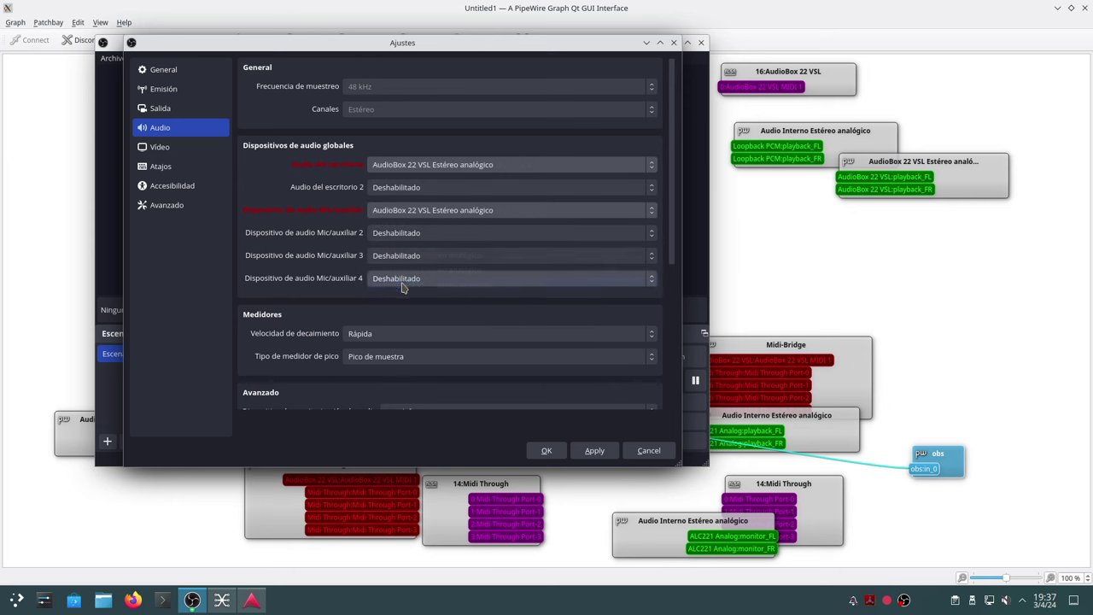
pyautogui.click(598, 450)
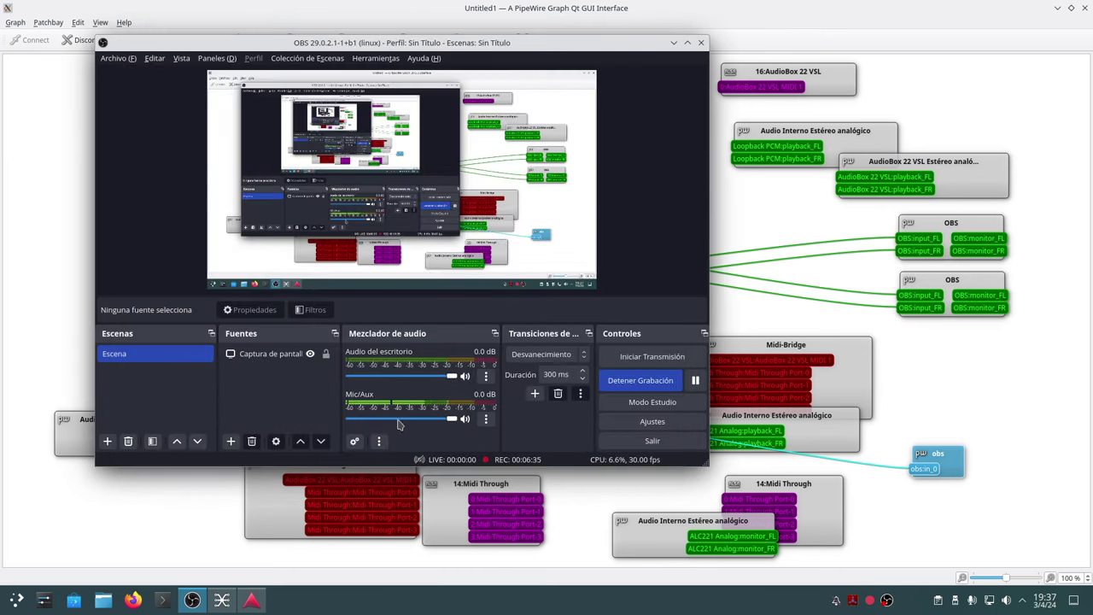
pyautogui.moveTo(589, 48); pyautogui.dragTo(1092, 341)
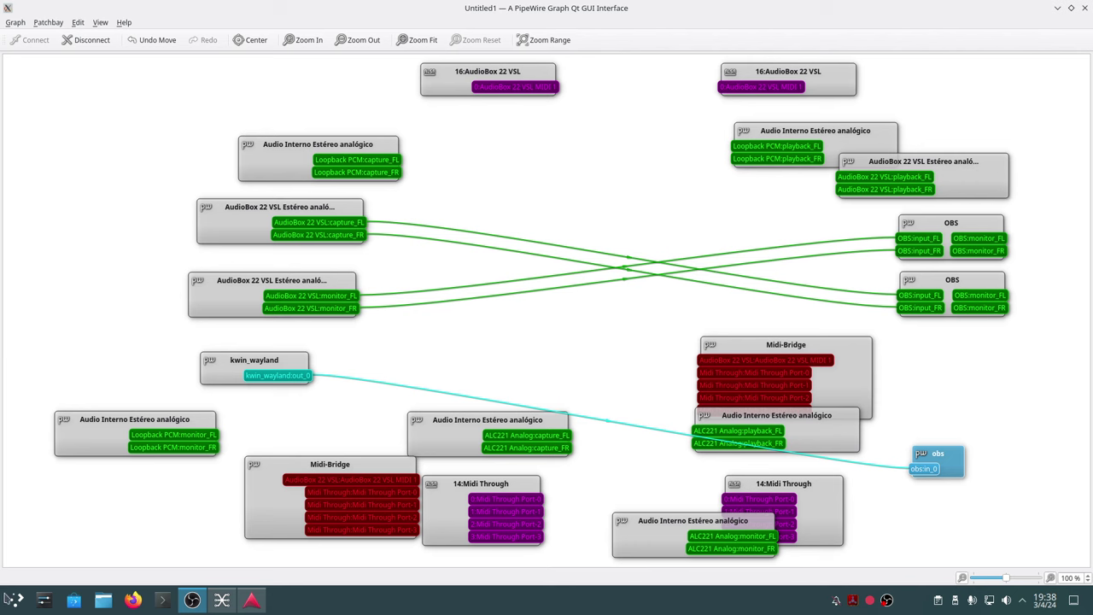
# Step: Launch QjackCtl from the Multimedia applications and open its connection graph
pyautogui.click(16, 602)
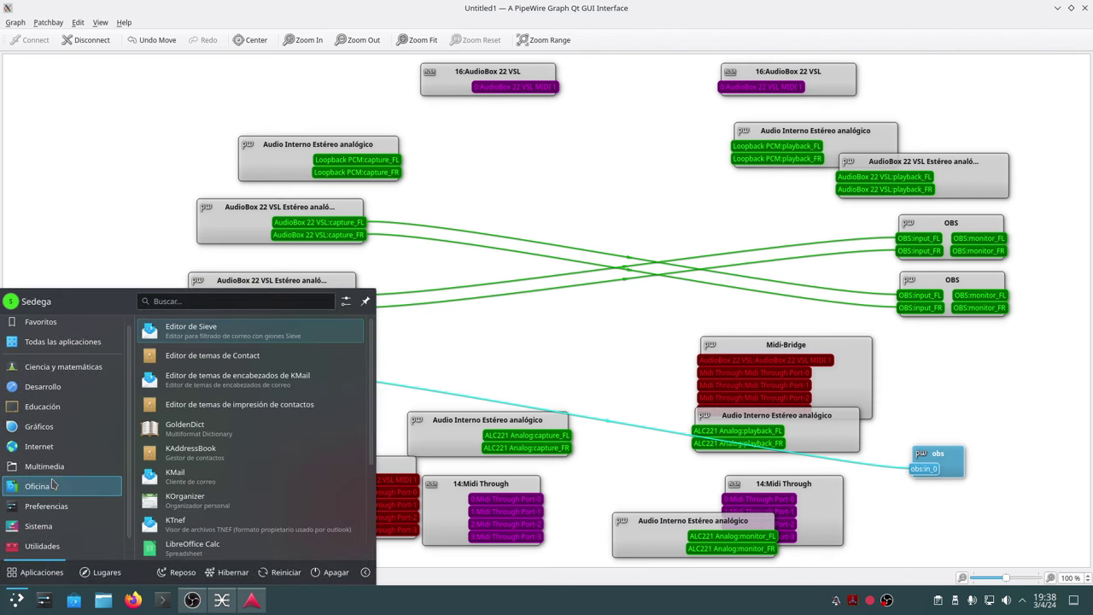
pyautogui.moveTo(53, 471)
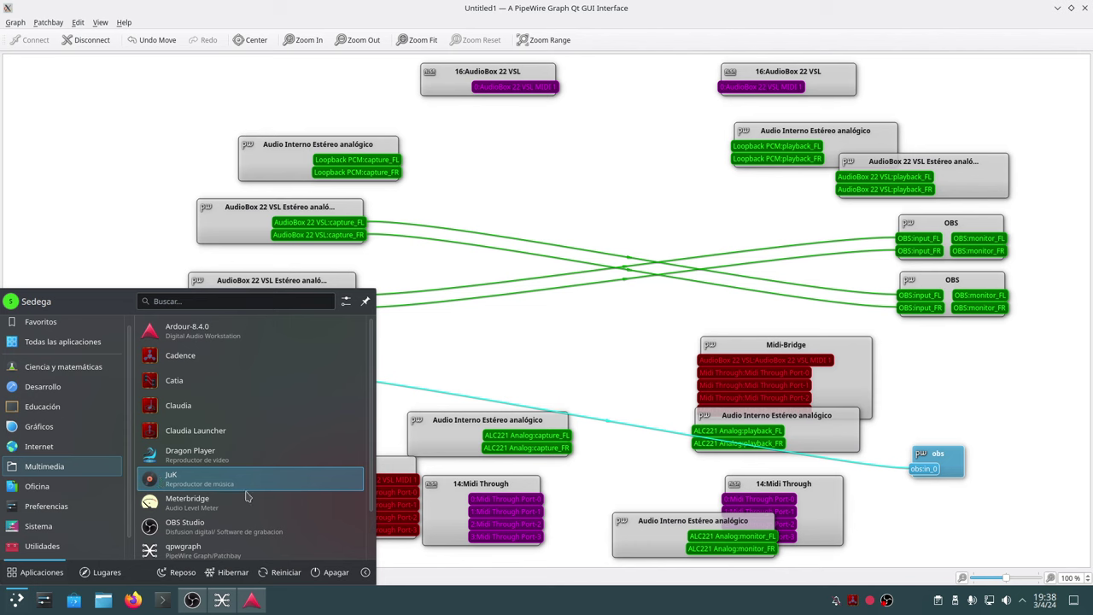
pyautogui.scroll(-2, 243, 499)
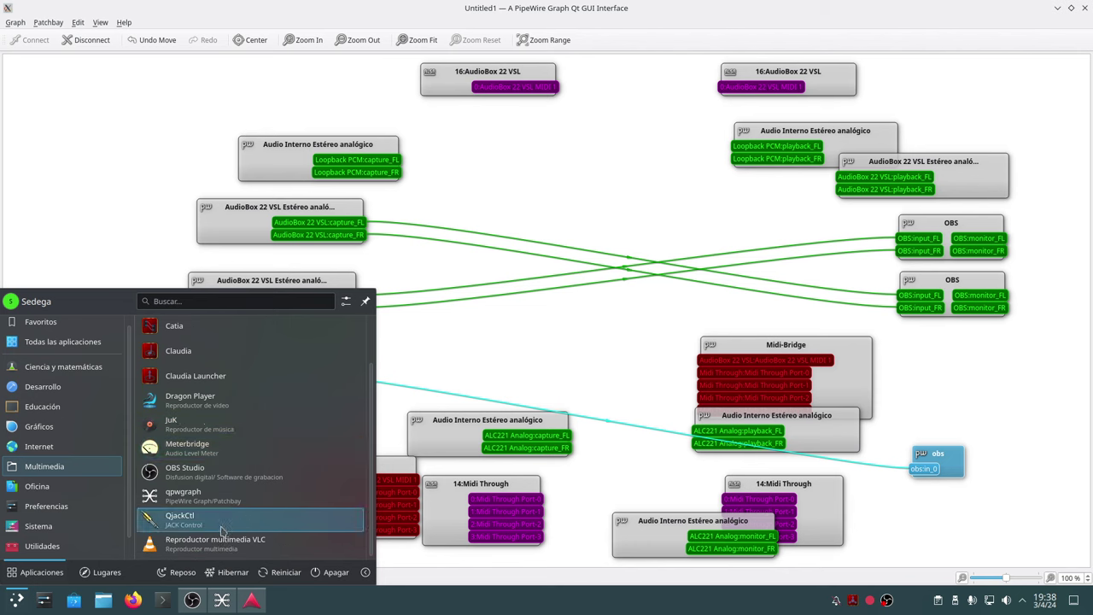
pyautogui.click(221, 521)
pyautogui.moveTo(555, 269); pyautogui.dragTo(594, 214)
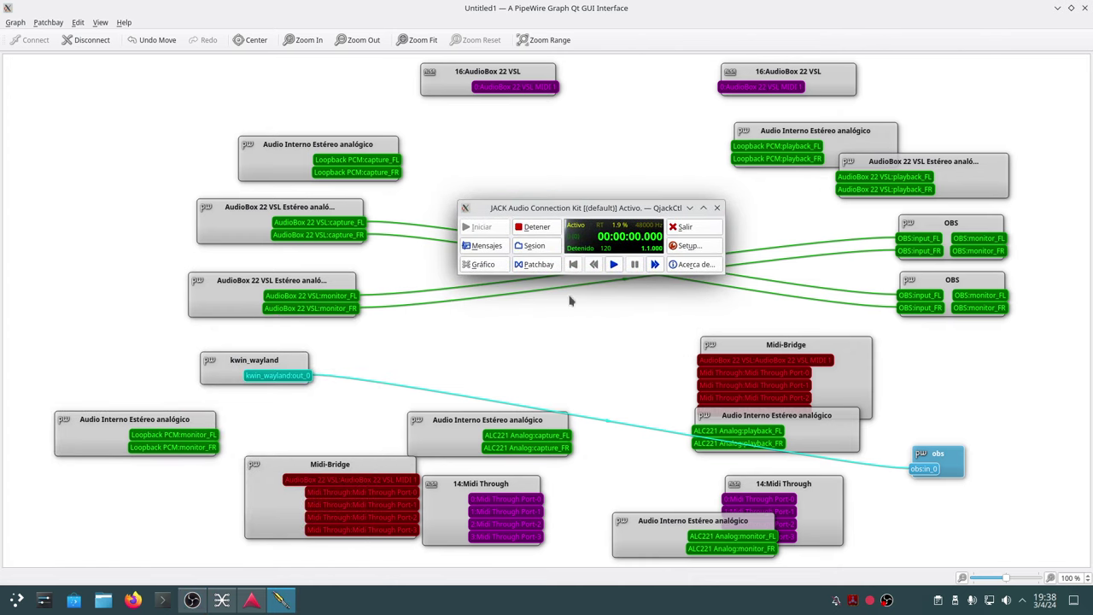
pyautogui.click(476, 265)
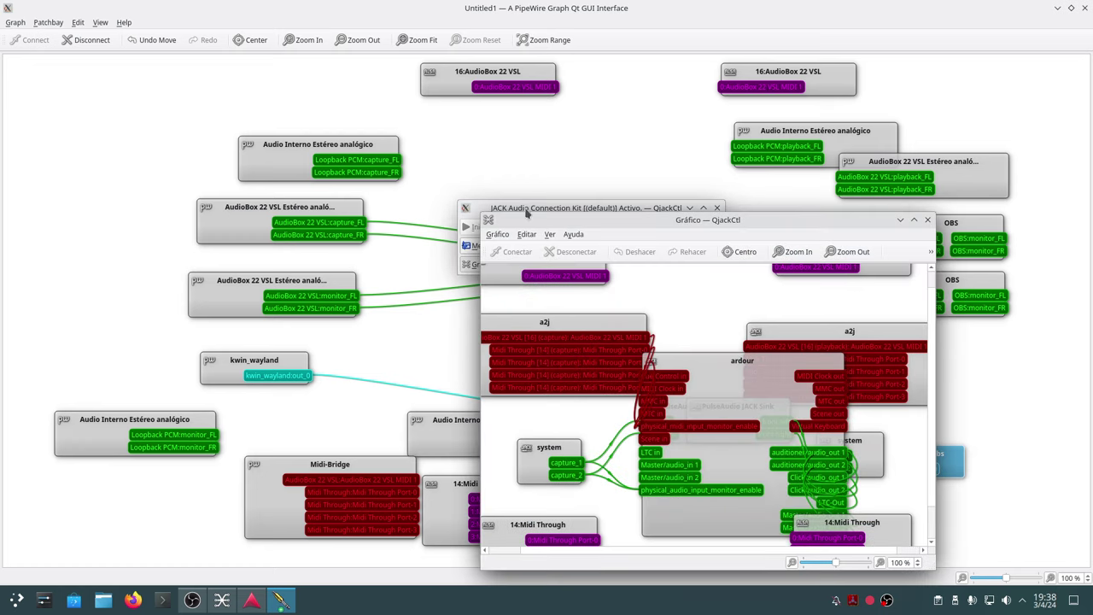
# Step: Separate the QjackCtl control and graph windows, and maximize the graph window
pyautogui.moveTo(478, 209); pyautogui.dragTo(420, 187)
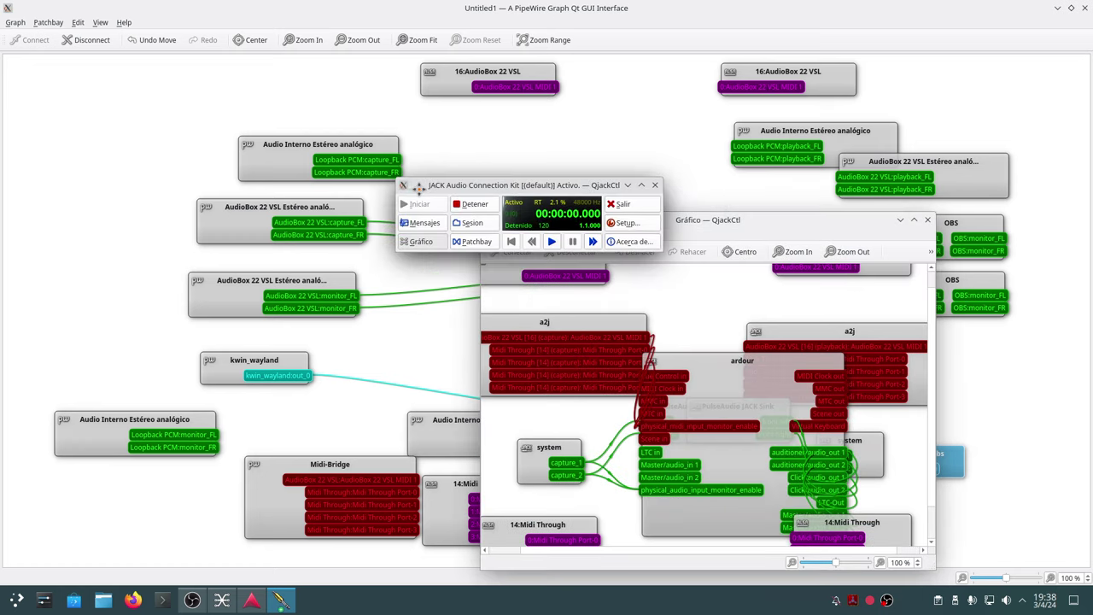
pyautogui.click(688, 222)
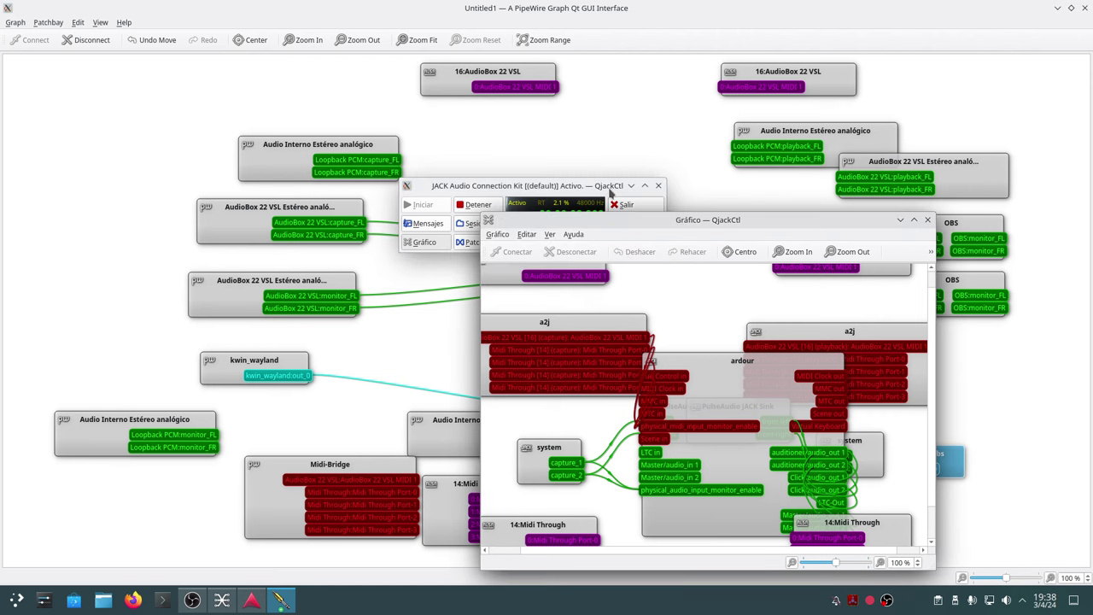
pyautogui.moveTo(628, 220); pyautogui.dragTo(415, 128)
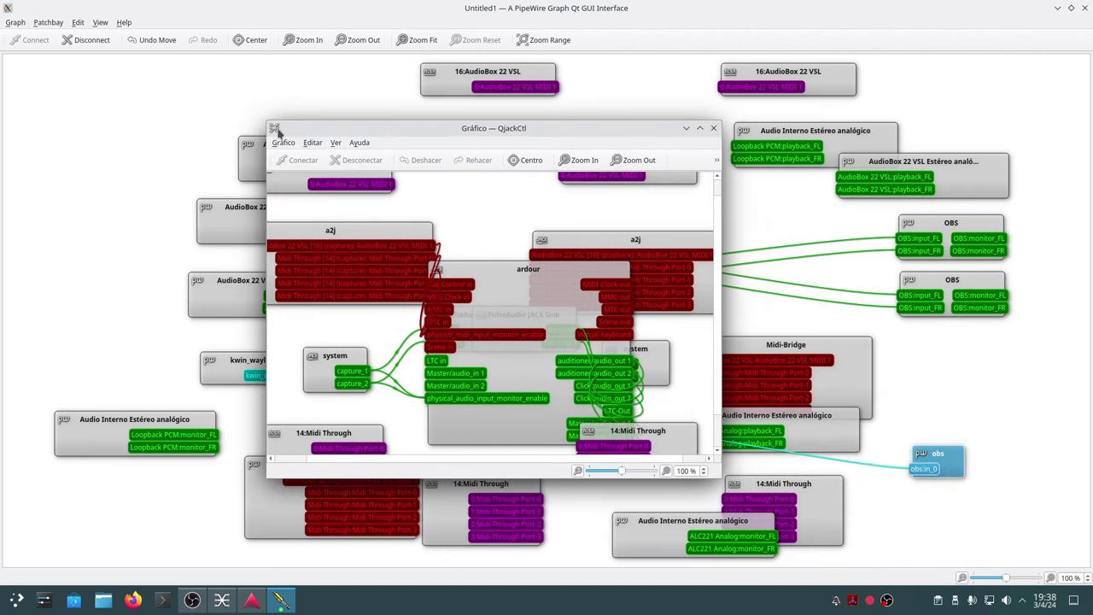
pyautogui.click(699, 128)
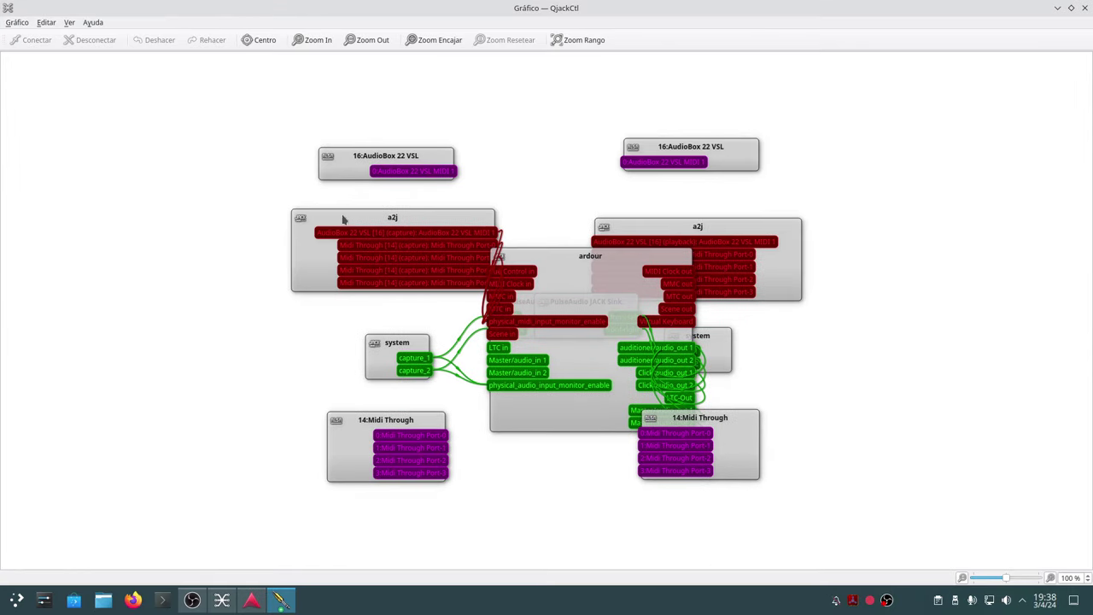
# Step: Move the a2j and system capture nodes to the graph's left, their playback nodes to its right, and place the ardour node between them
pyautogui.moveTo(347, 218); pyautogui.dragTo(158, 224)
pyautogui.moveTo(861, 229); pyautogui.dragTo(963, 195)
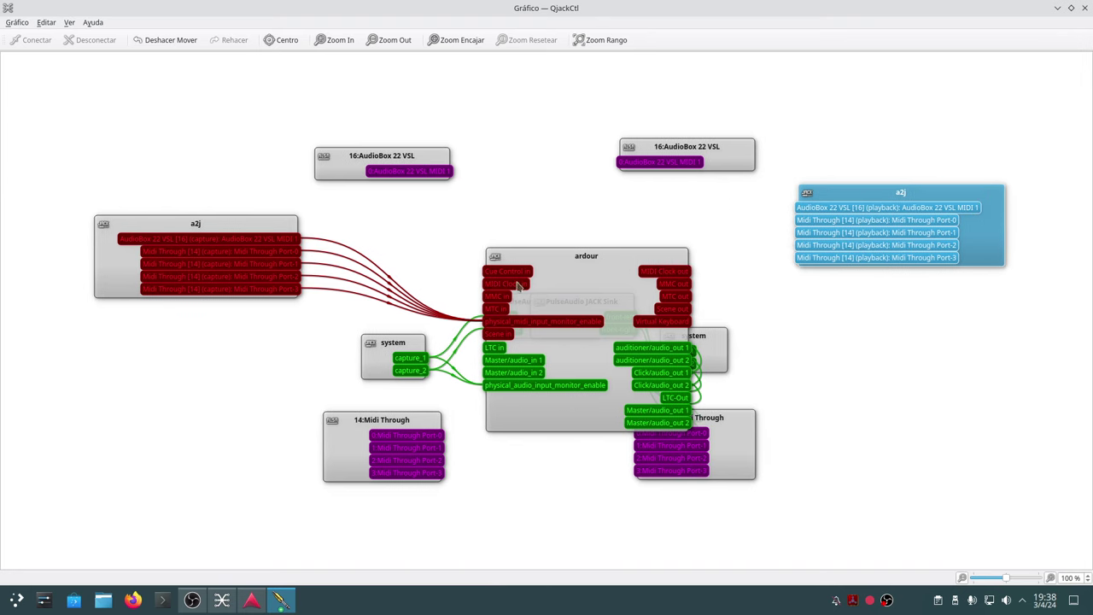
pyautogui.moveTo(556, 264); pyautogui.dragTo(464, 181)
pyautogui.moveTo(708, 346); pyautogui.dragTo(844, 384)
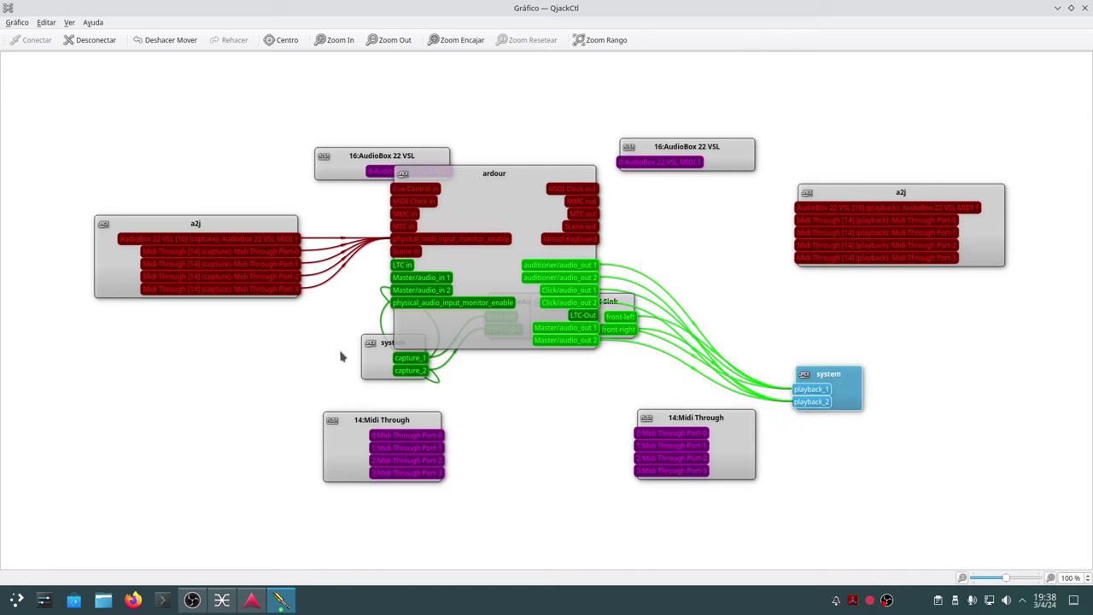
pyautogui.moveTo(377, 372); pyautogui.dragTo(109, 426)
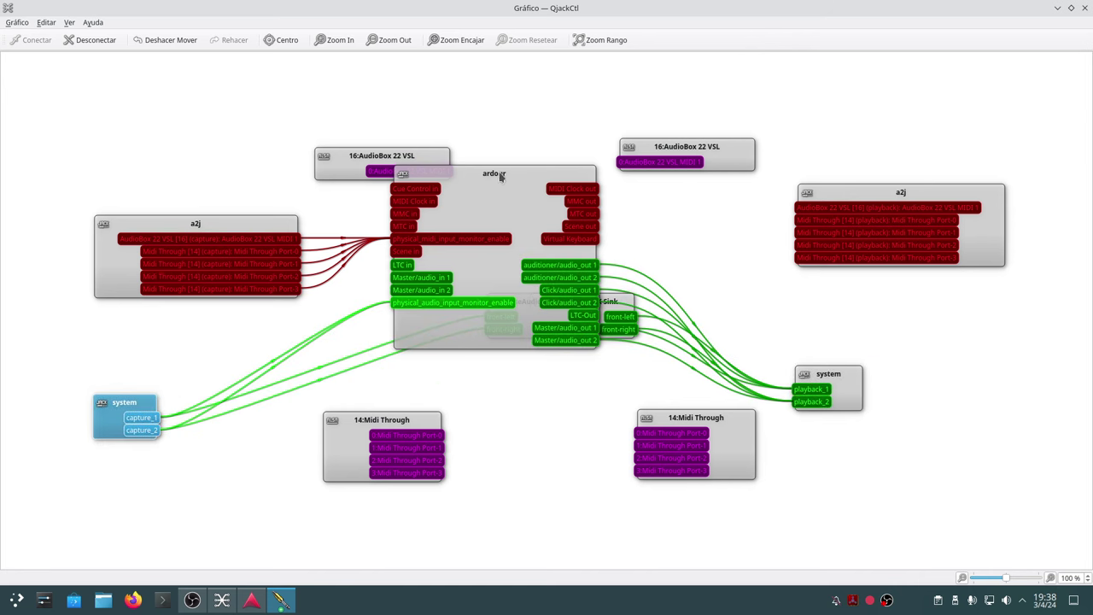
pyautogui.moveTo(502, 177); pyautogui.dragTo(527, 225)
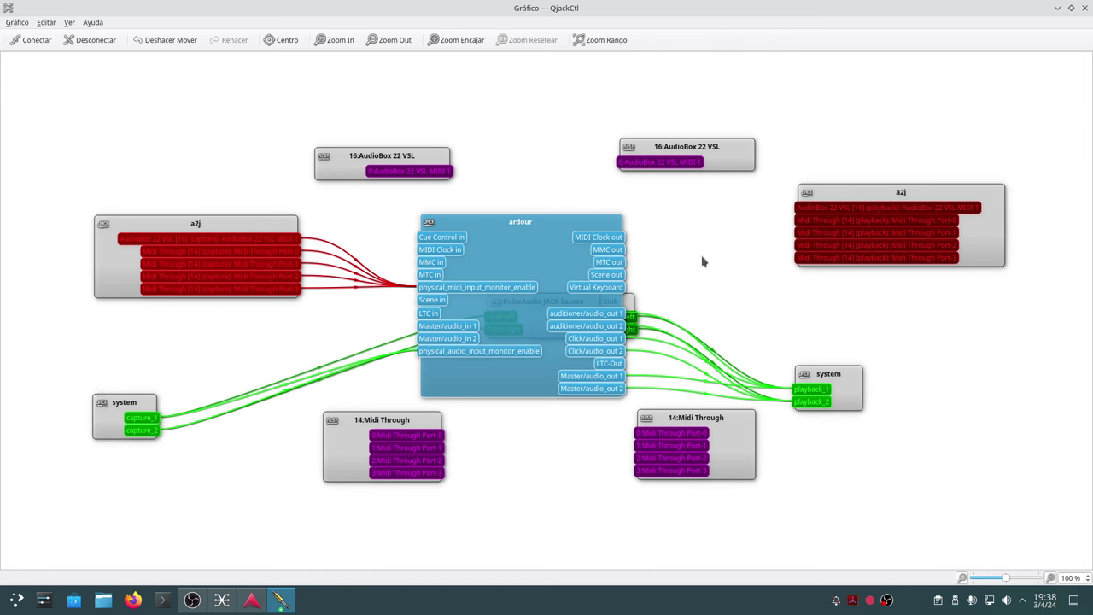
pyautogui.moveTo(523, 223); pyautogui.dragTo(441, 242)
# Step: Move PulseAudio JACK Source to the graph's lower right and PulseAudio JACK Sink to its lower left, and raise the system playback node
pyautogui.moveTo(572, 297); pyautogui.dragTo(851, 444)
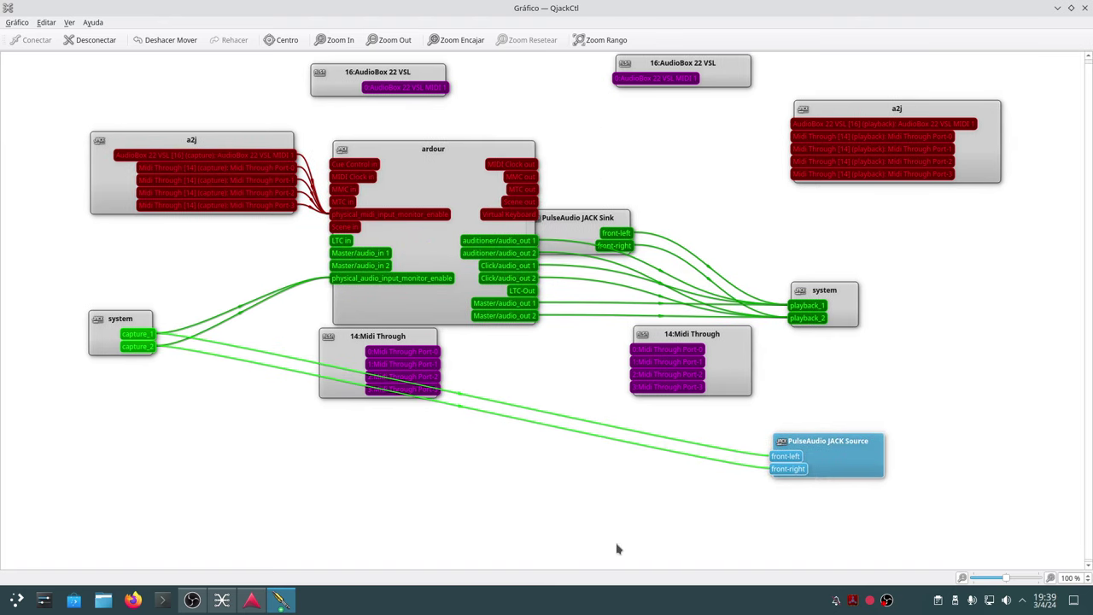
pyautogui.moveTo(556, 222); pyautogui.dragTo(140, 432)
pyautogui.moveTo(859, 298); pyautogui.dragTo(843, 238)
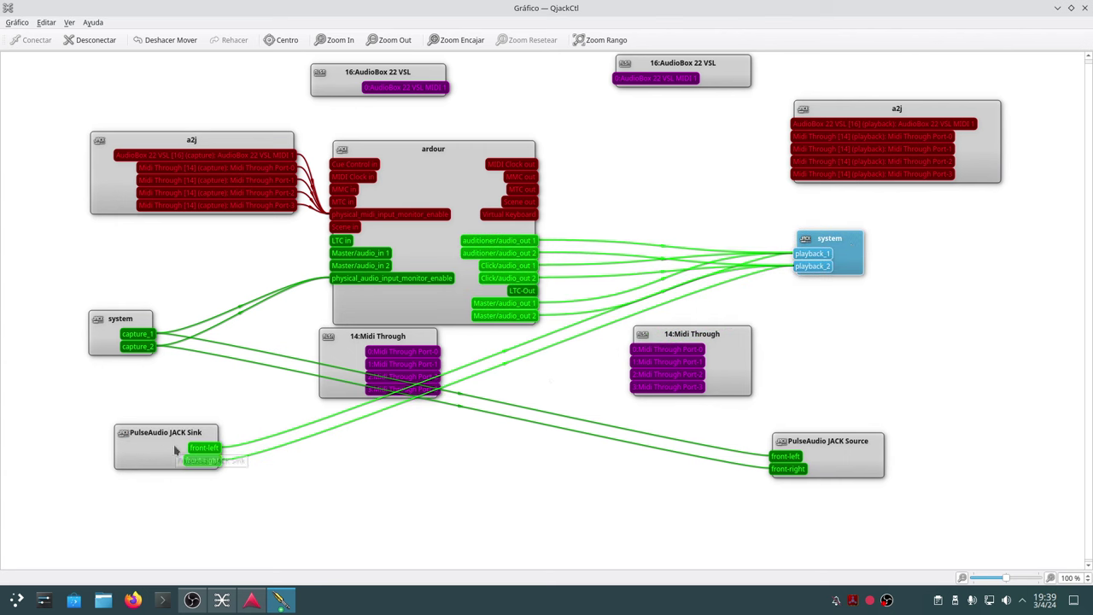
pyautogui.moveTo(849, 252); pyautogui.dragTo(854, 259)
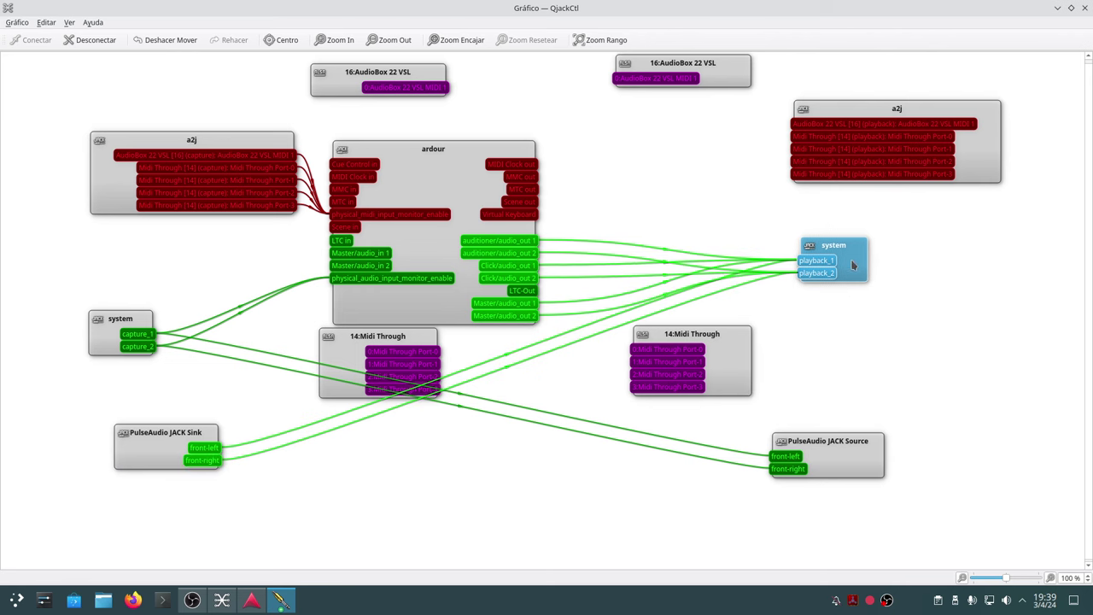
pyautogui.moveTo(839, 454); pyautogui.dragTo(800, 467)
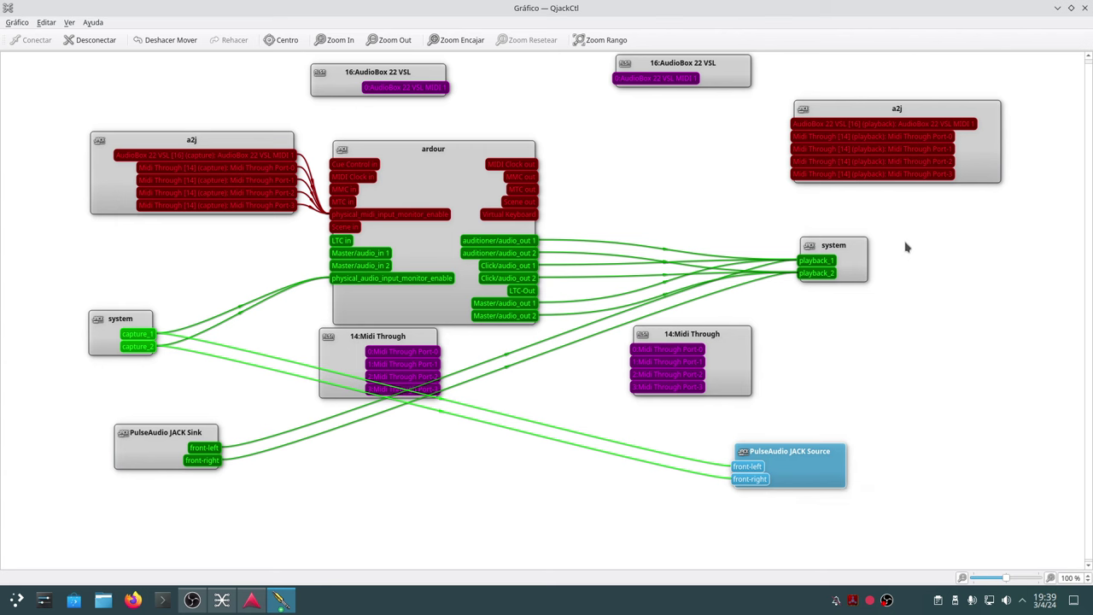
# Step: Close QjackCtl's connection graph, view its Patchbay, and clear the QjackCtl and qpwgraph windows off the desktop
pyautogui.click(1084, 8)
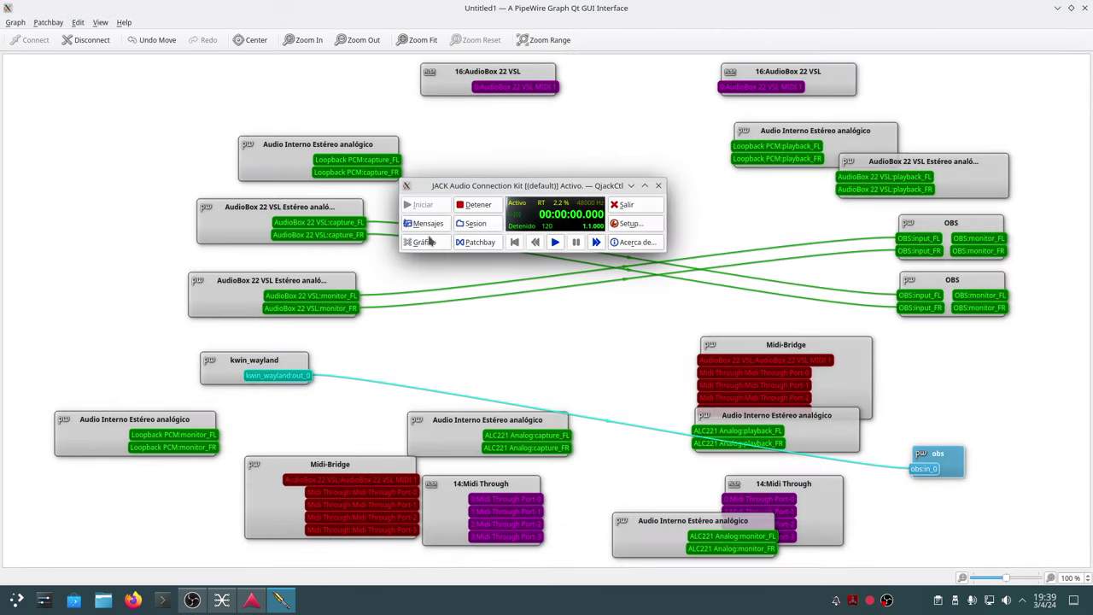
pyautogui.click(480, 242)
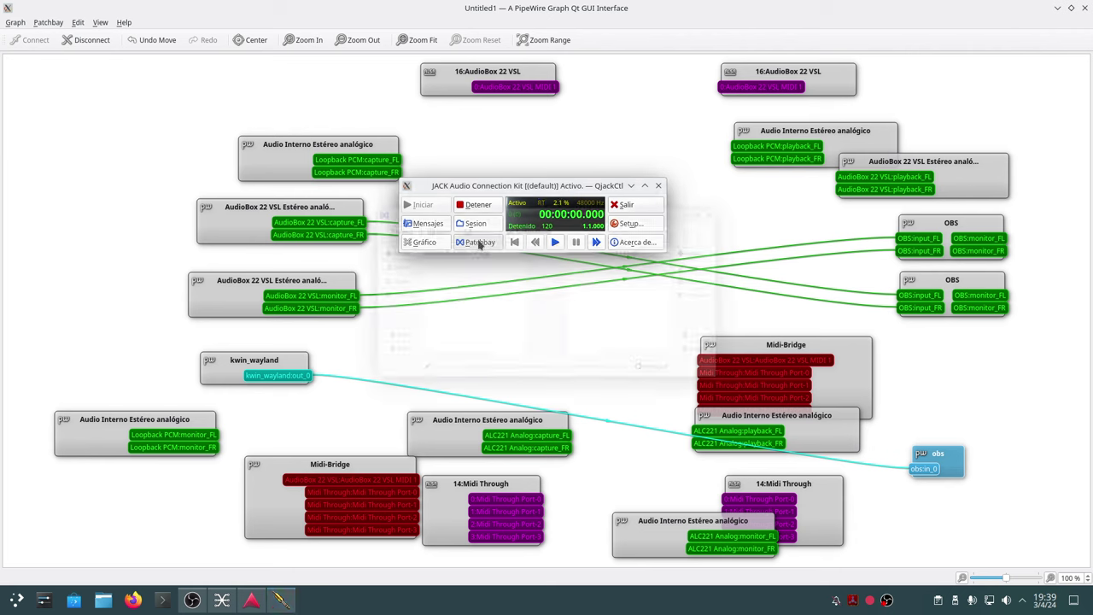
pyautogui.click(738, 200)
pyautogui.moveTo(557, 187); pyautogui.dragTo(1092, 401)
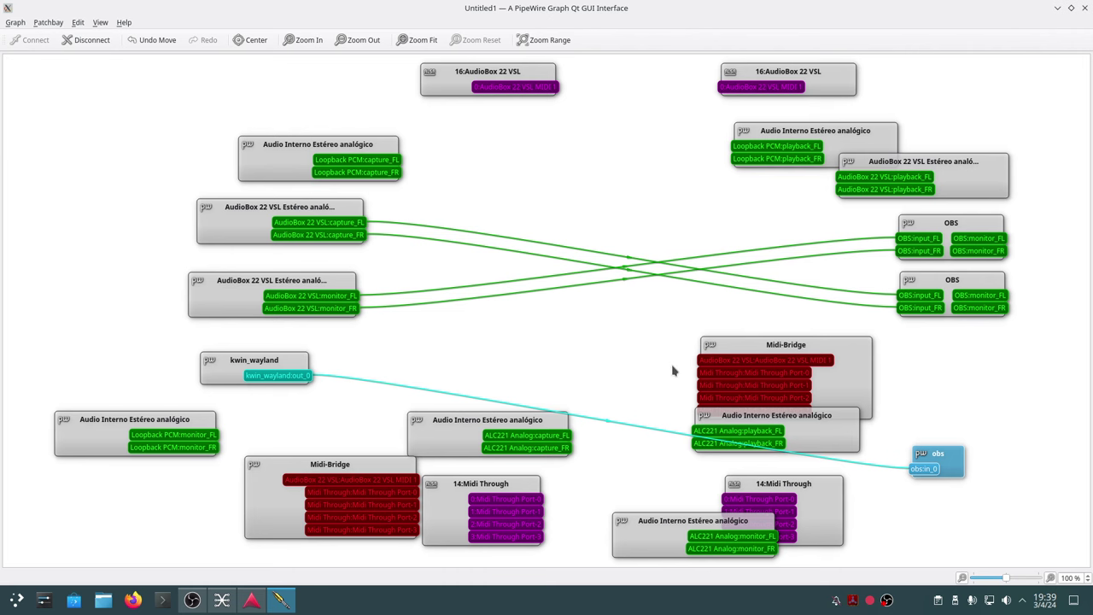
pyautogui.click(1084, 8)
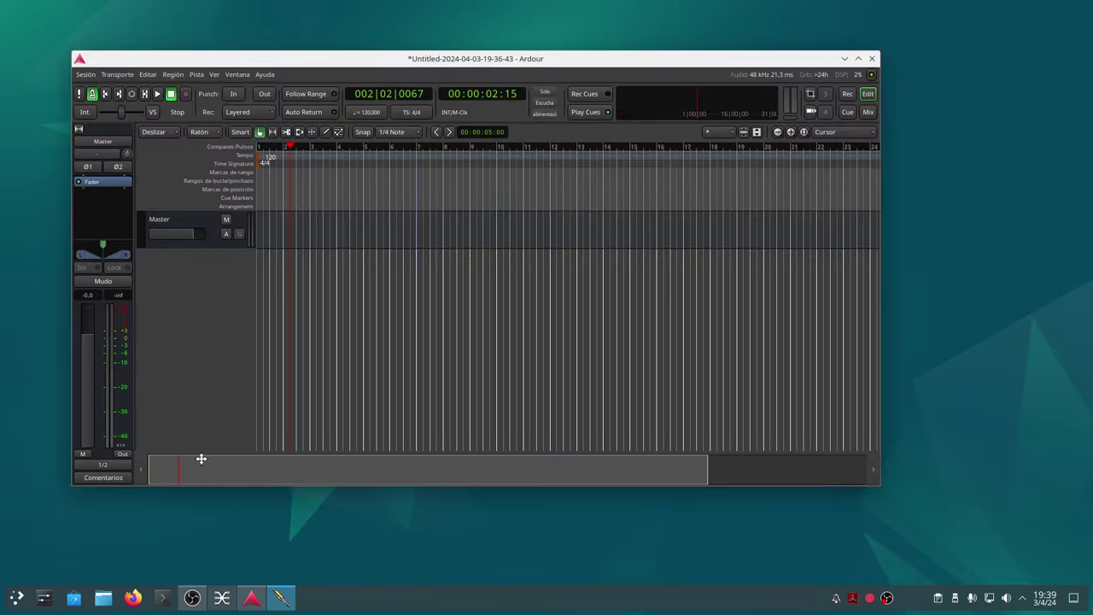
# Step: Quit Ardour, discarding and permanently deleting the unsaved scratch session
pyautogui.click(870, 59)
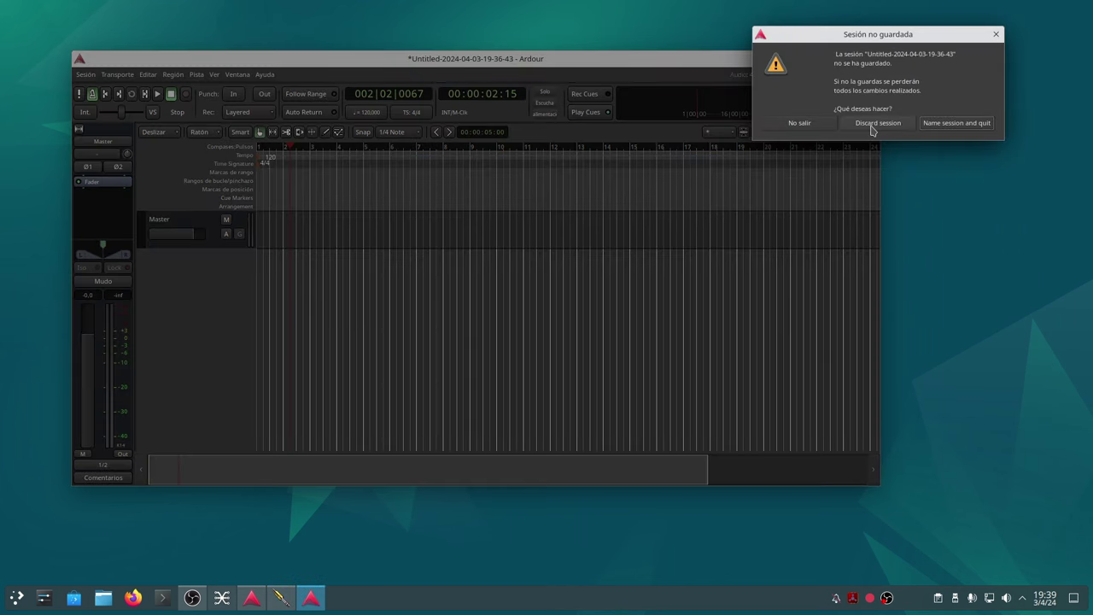
pyautogui.click(871, 126)
pyautogui.click(814, 193)
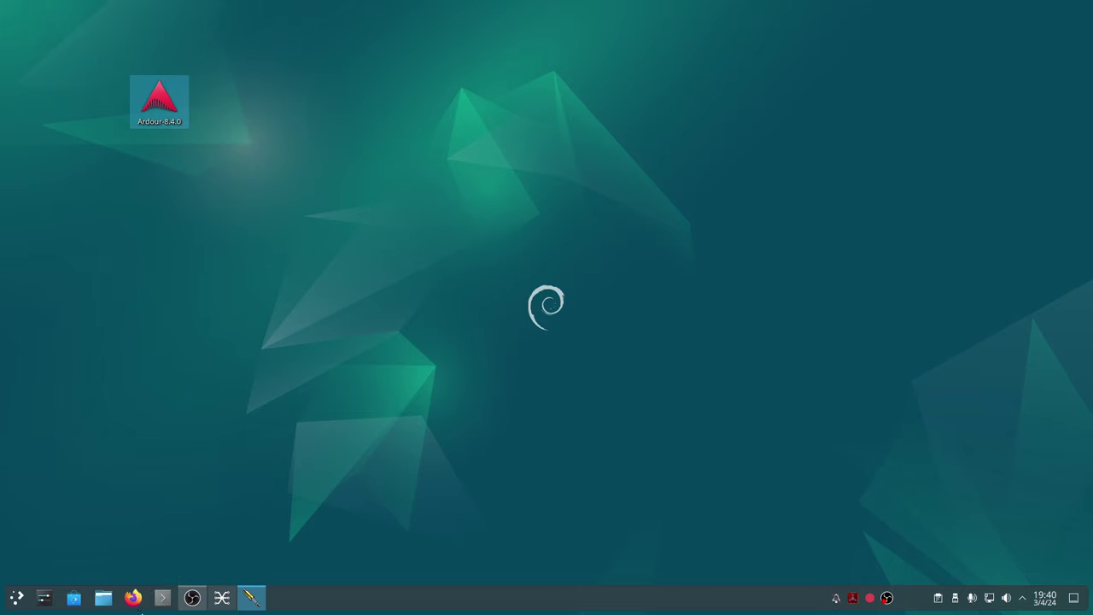
# Step: Open Cadence, set the ALSA Audio bridge type to ALSA -> PulseAudio -> JACK (Plugin), and close Cadence
pyautogui.click(852, 599)
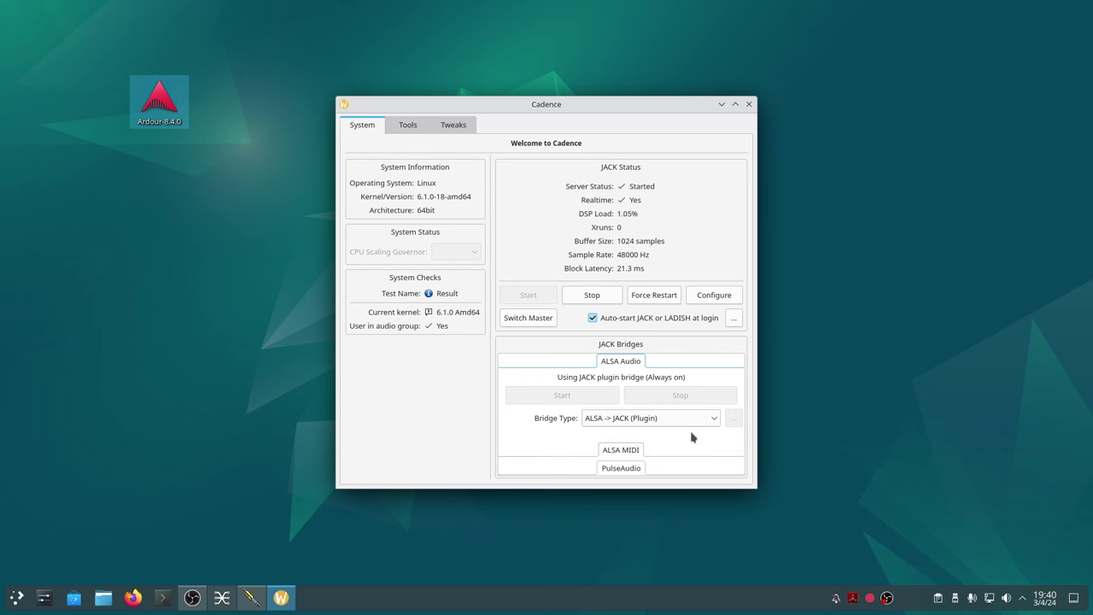
pyautogui.click(717, 421)
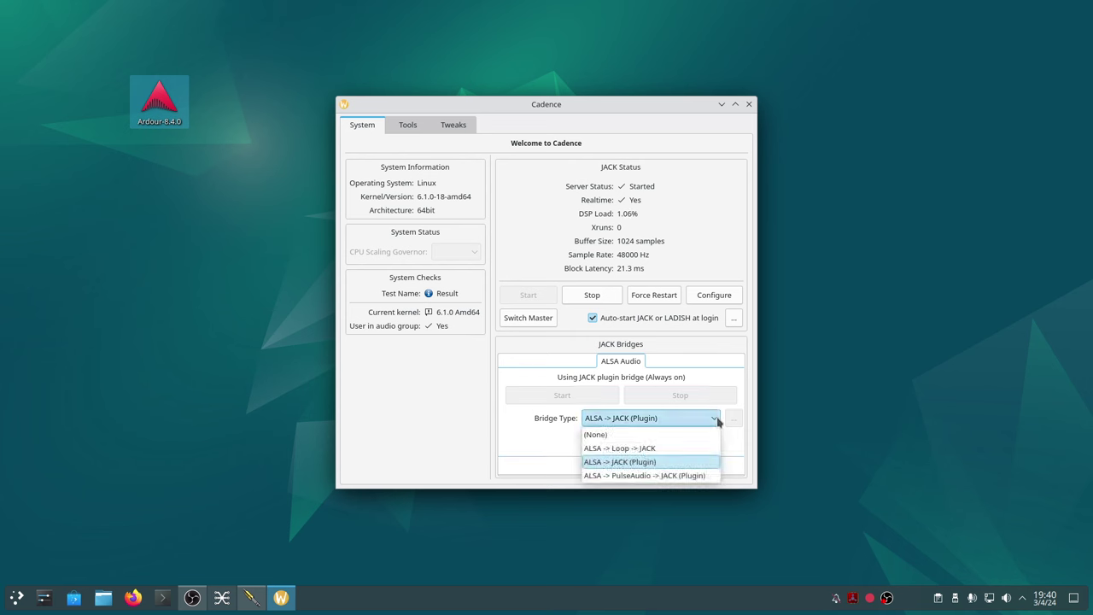
pyautogui.click(641, 475)
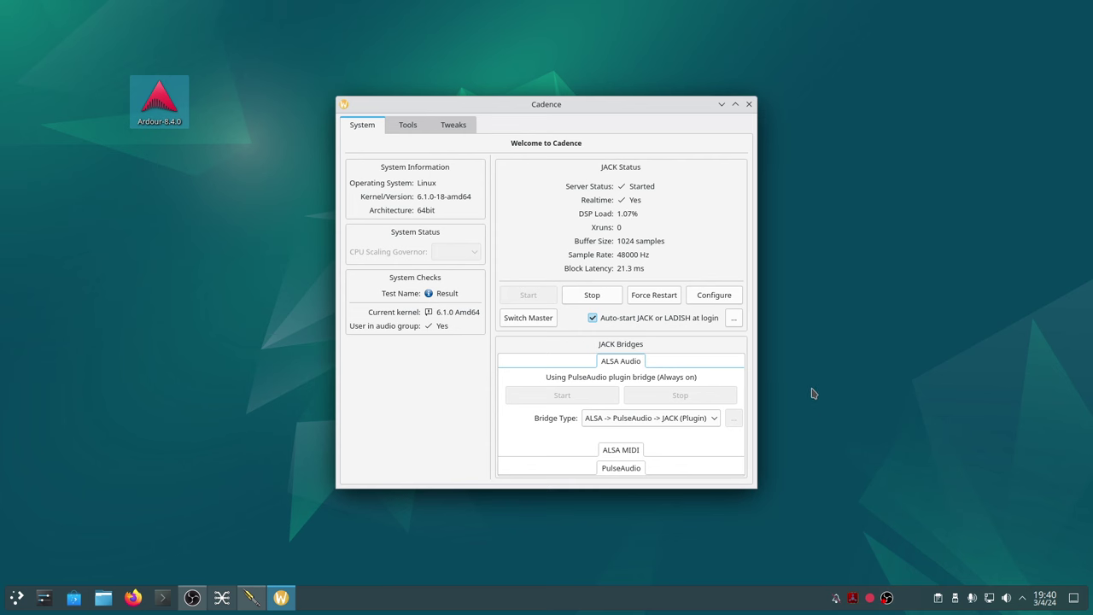
pyautogui.hotkey('alt', 'F4')
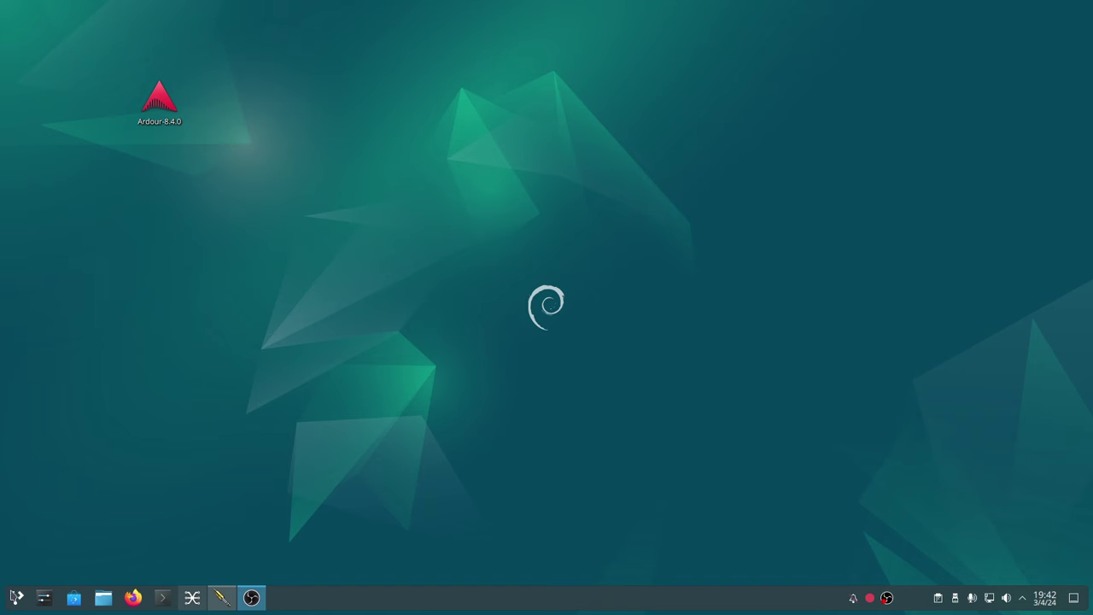
# Step: Reopen Cadence from the Multimedia applications, check the JACK status and ALSA Audio bridge type, and close it
pyautogui.click(14, 600)
pyautogui.moveTo(47, 491)
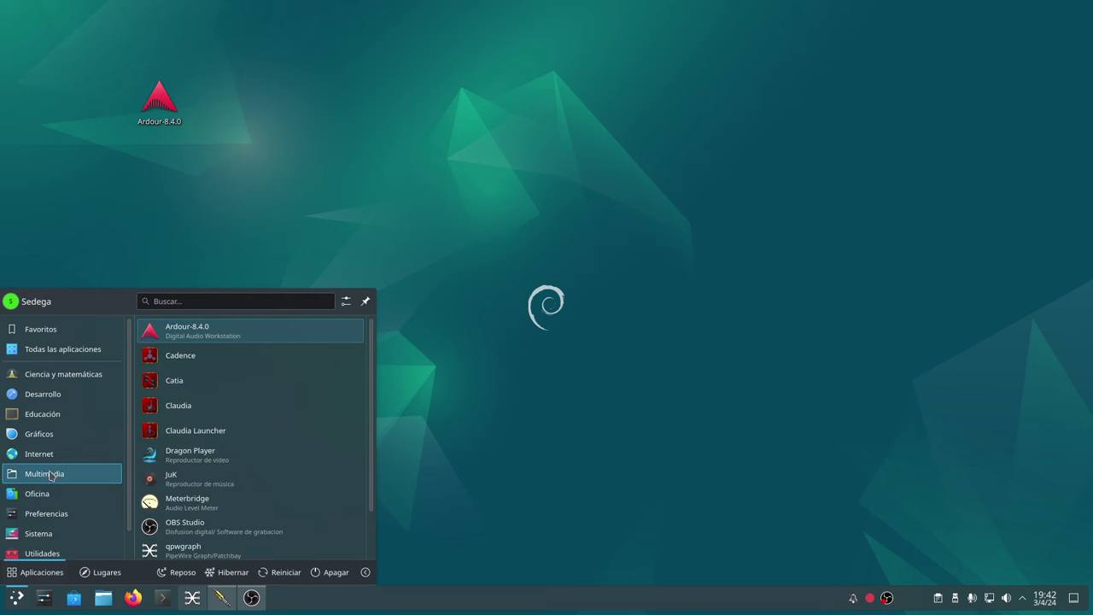
pyautogui.click(191, 359)
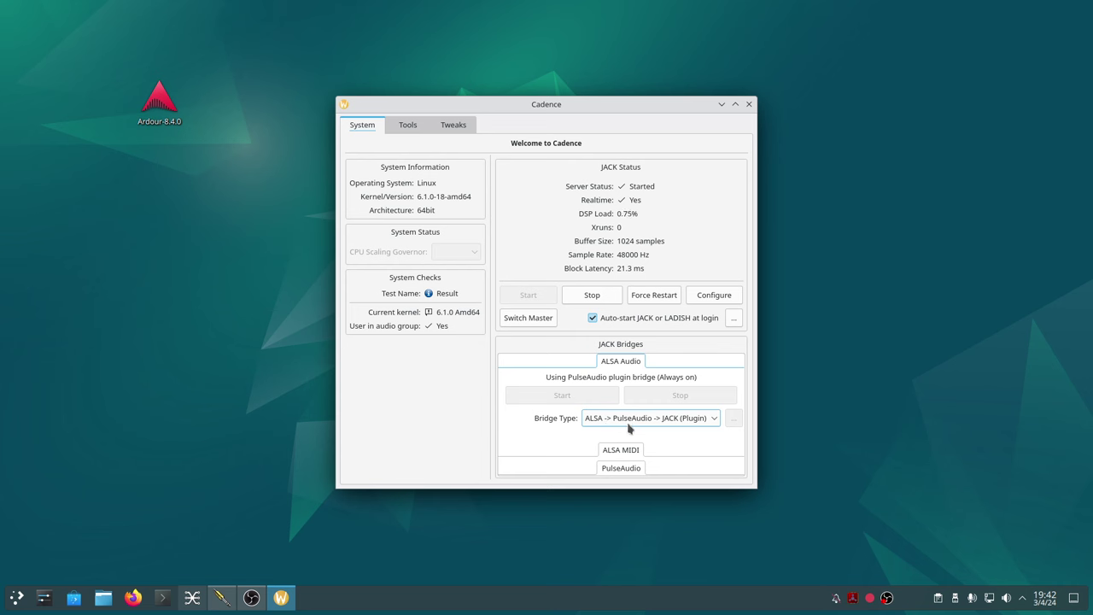
pyautogui.click(748, 104)
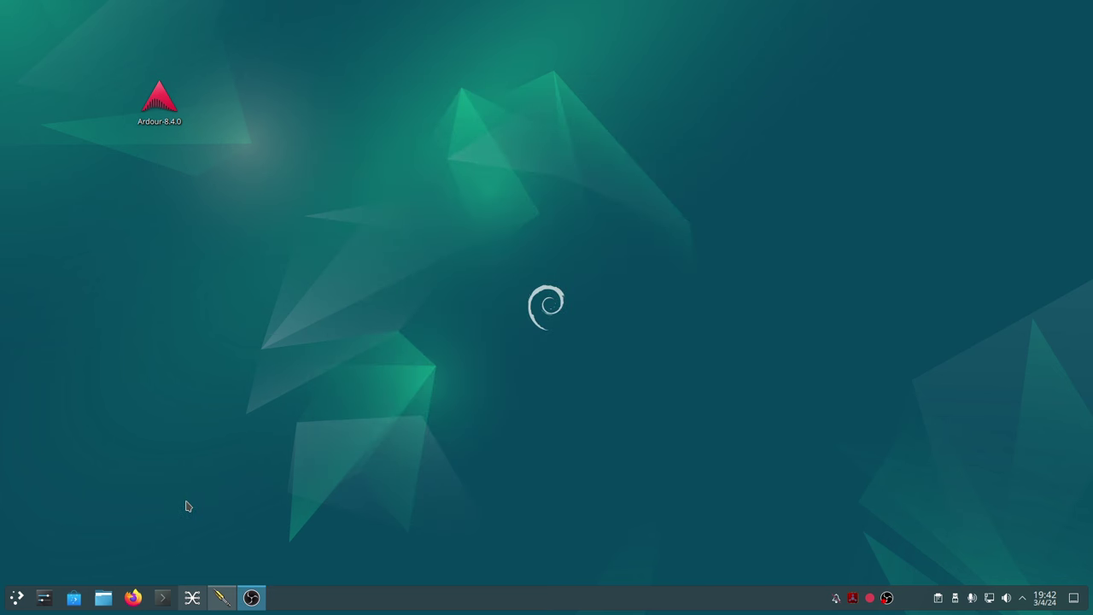
# Step: Launch Ardour-8.4.0, create a session from the Empty Template with the default name, and place its window in the desktop's upper-left corner
pyautogui.doubleClick(158, 109)
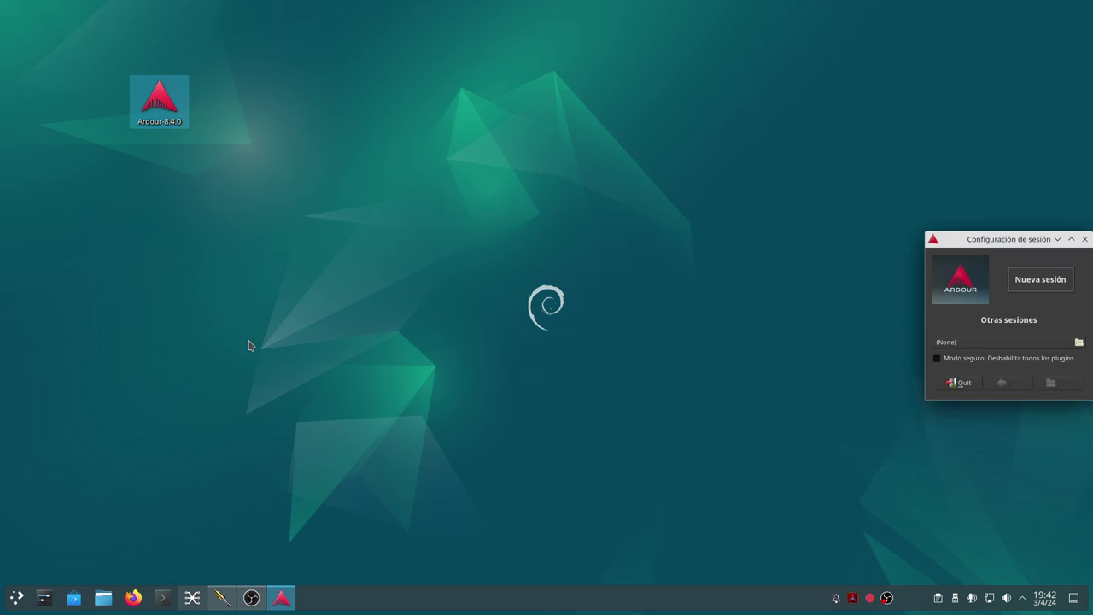
pyautogui.moveTo(997, 242); pyautogui.dragTo(167, 232)
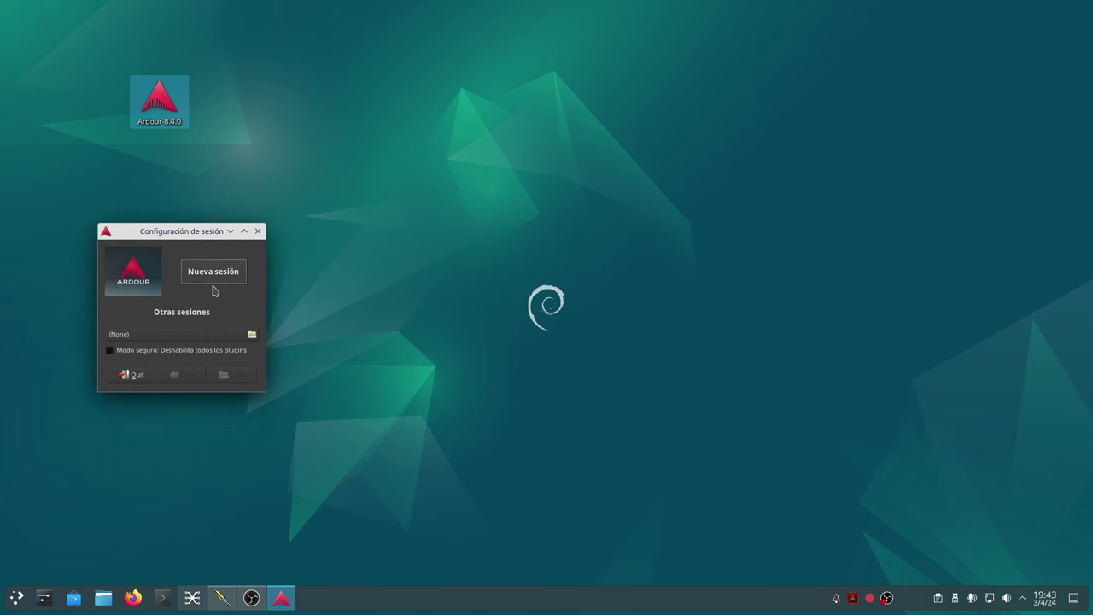
pyautogui.click(210, 271)
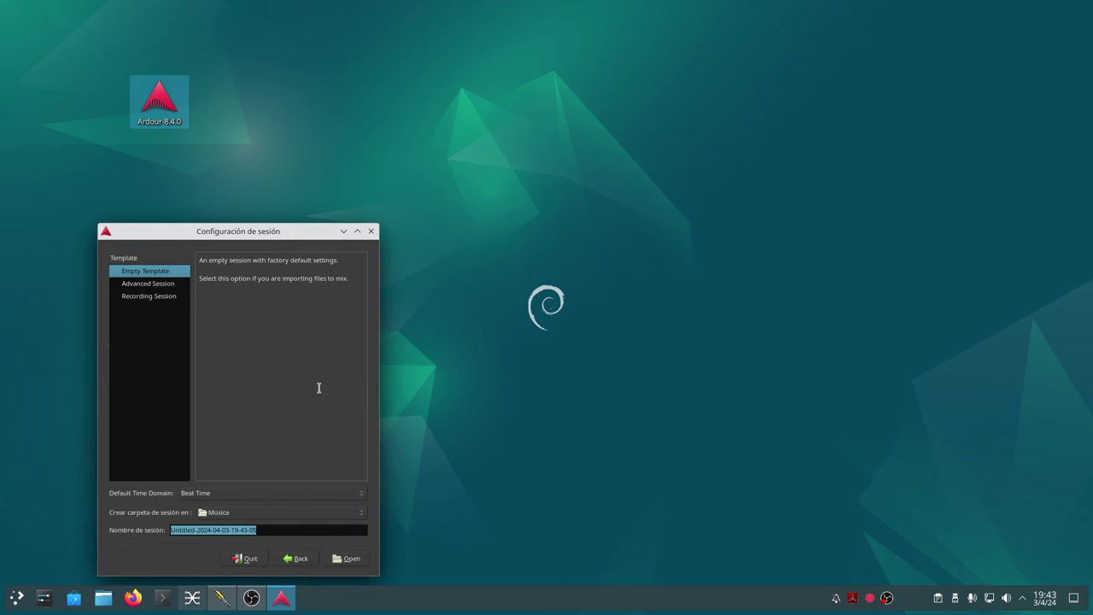
pyautogui.click(346, 558)
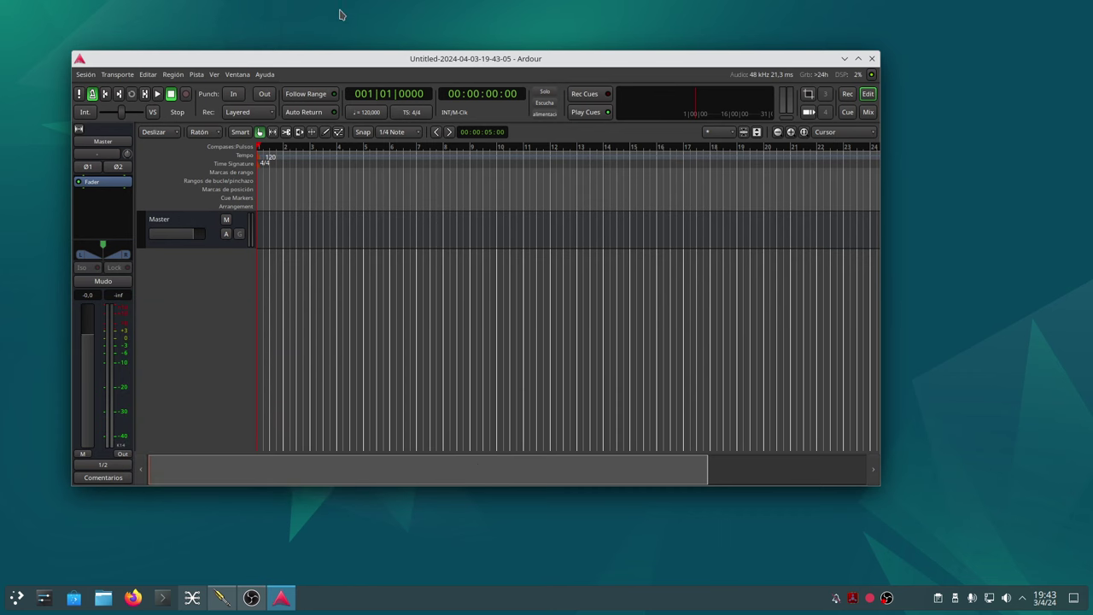
pyautogui.moveTo(310, 60); pyautogui.dragTo(250, 15)
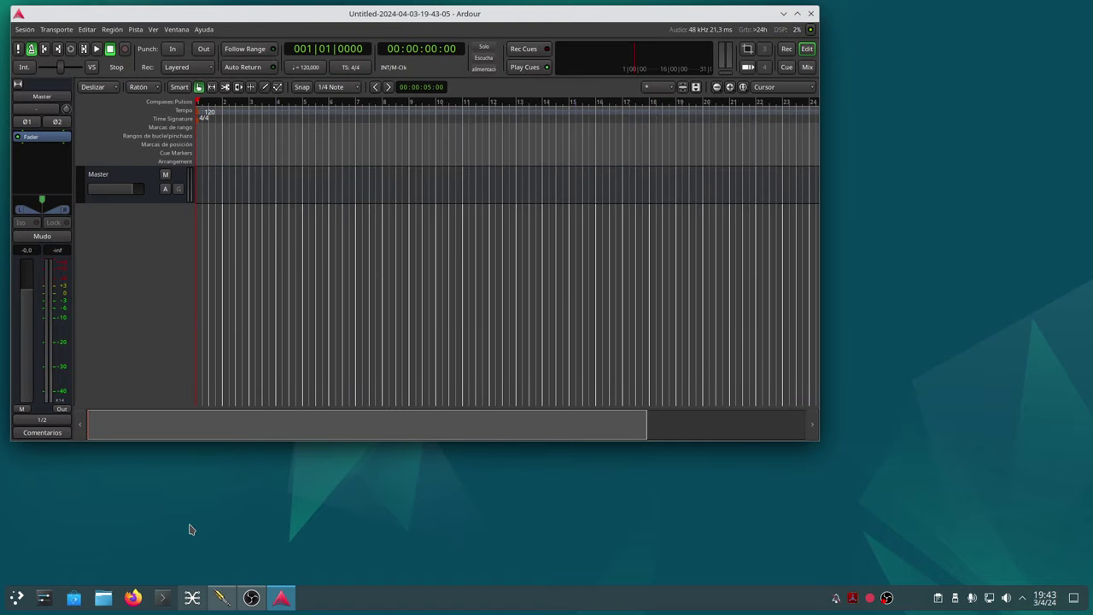
# Step: Bring up qpwgraph to inspect the PipeWire connections while Ardour is running, and minimize it again
pyautogui.click(191, 601)
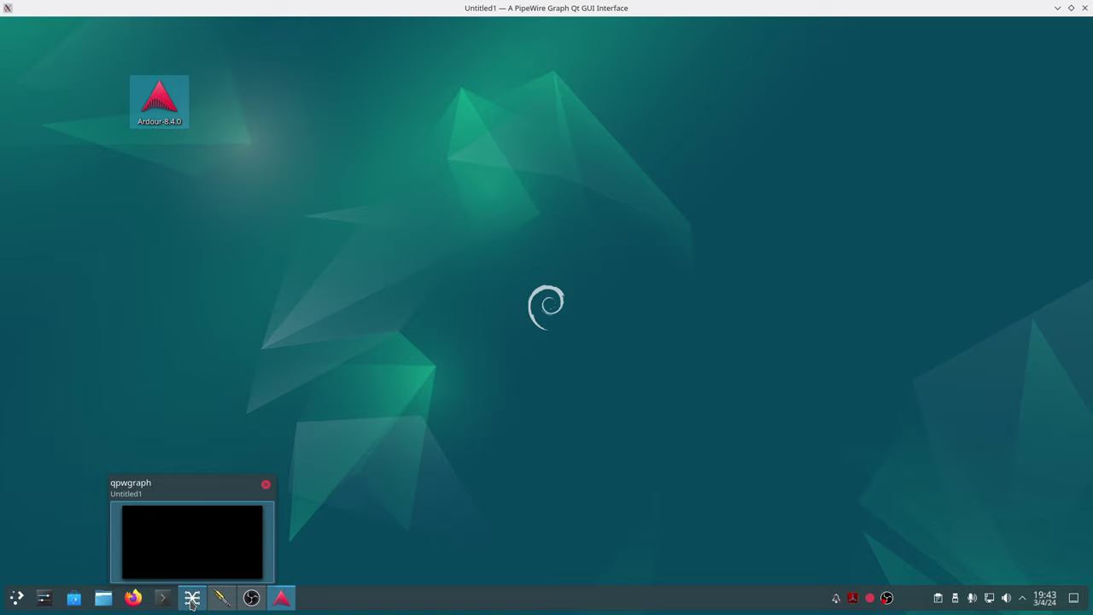
pyautogui.click(192, 602)
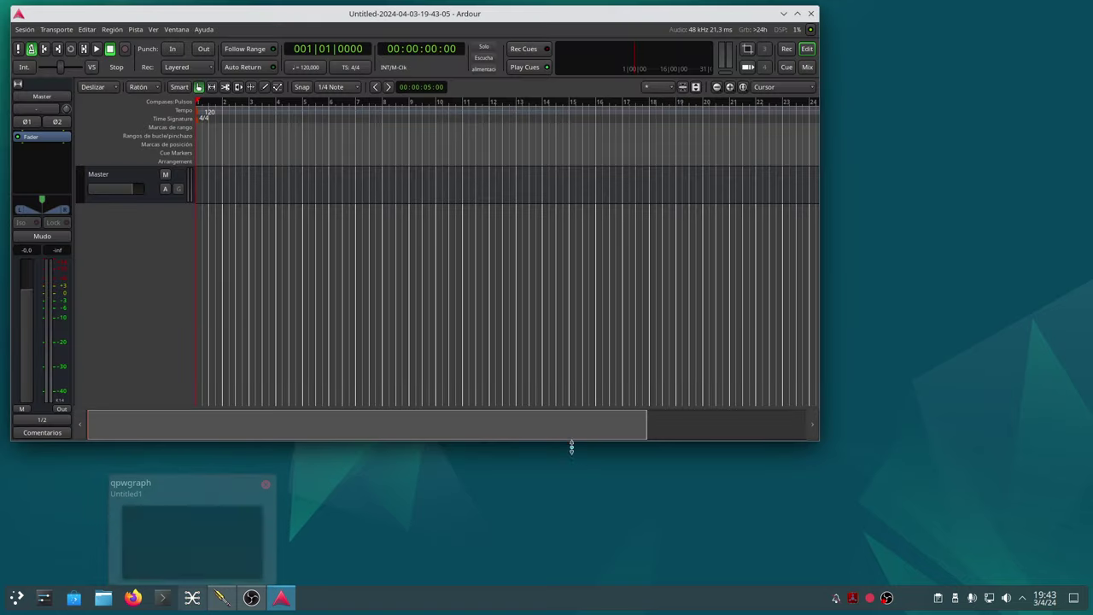
pyautogui.click(194, 600)
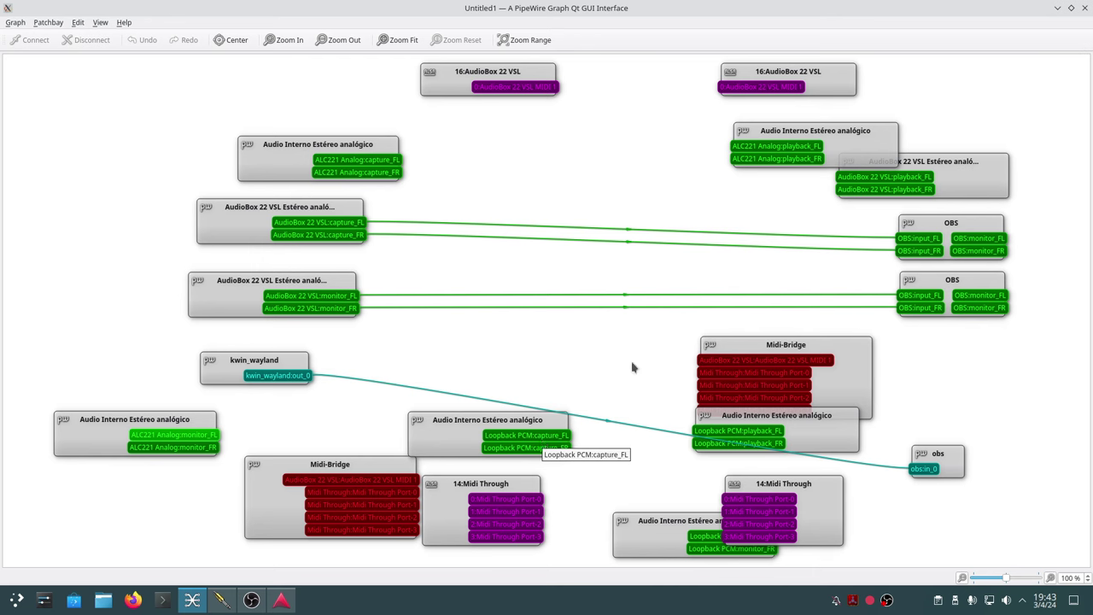
pyautogui.click(1057, 8)
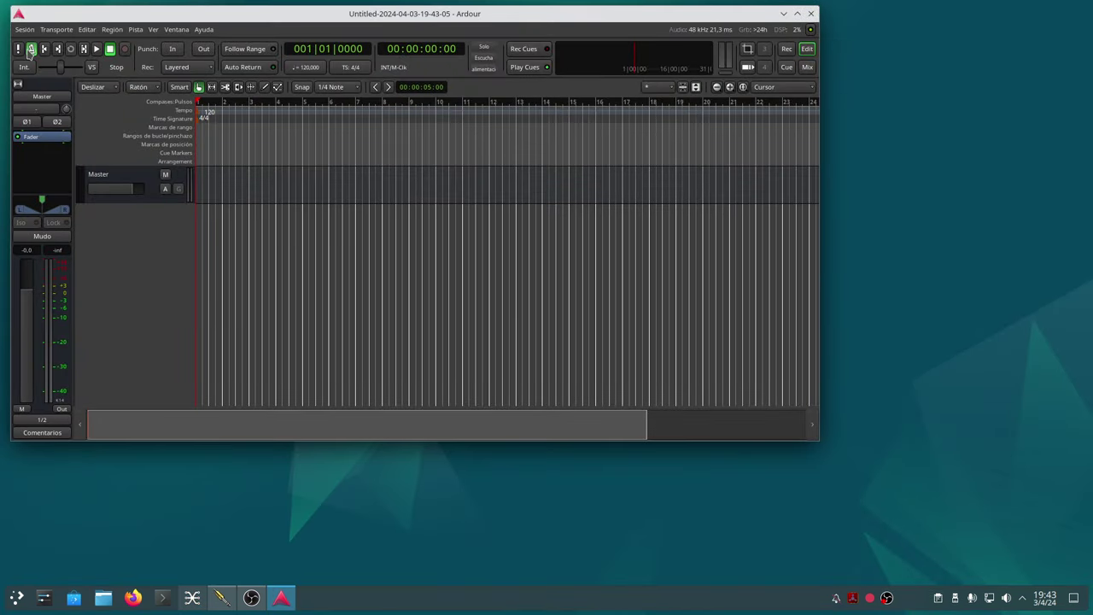
# Step: Open the Master bus output routing in Ardour and inspect its Hardware destinations
pyautogui.rightClick(149, 183)
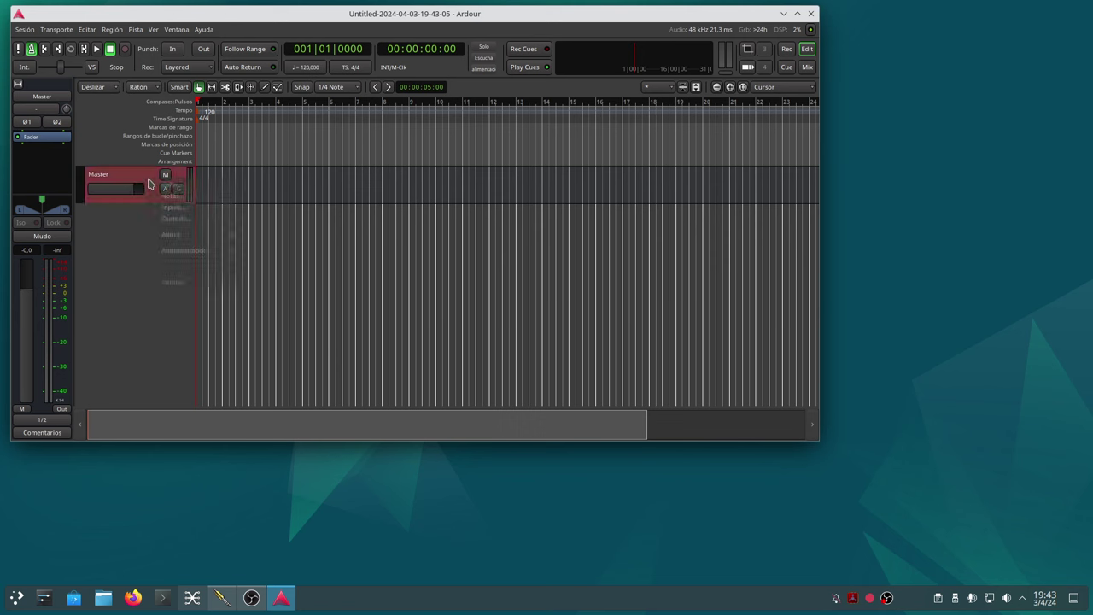
pyautogui.click(176, 219)
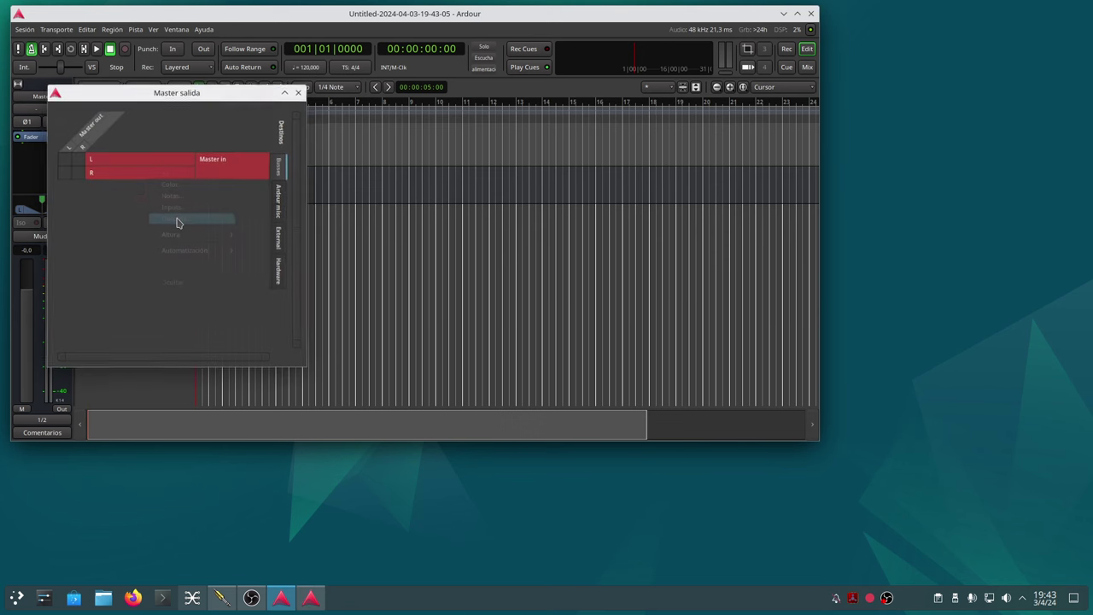
pyautogui.click(279, 281)
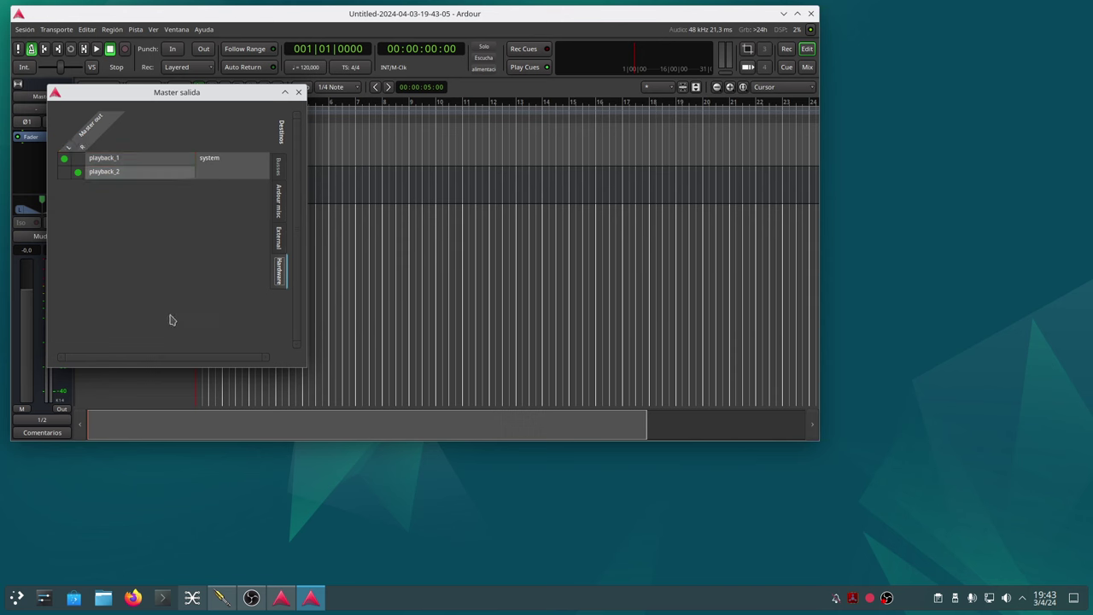
# Step: In qpwgraph, move the AudioBox 22 VSL playback node below the Audio Interno playback node, and minimize the graph
pyautogui.click(193, 599)
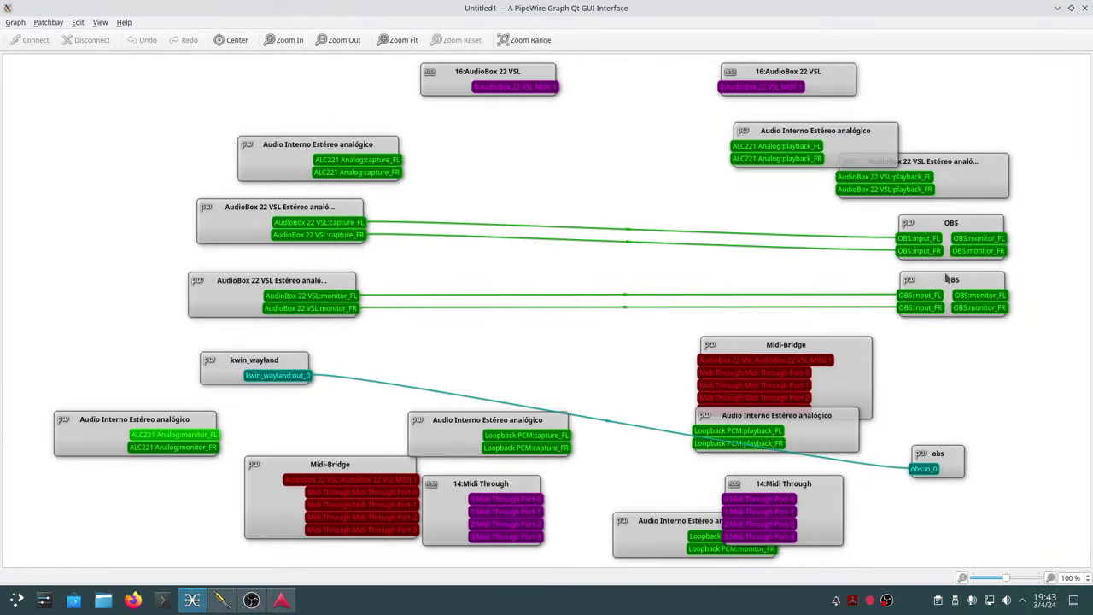
pyautogui.moveTo(929, 174); pyautogui.dragTo(852, 186)
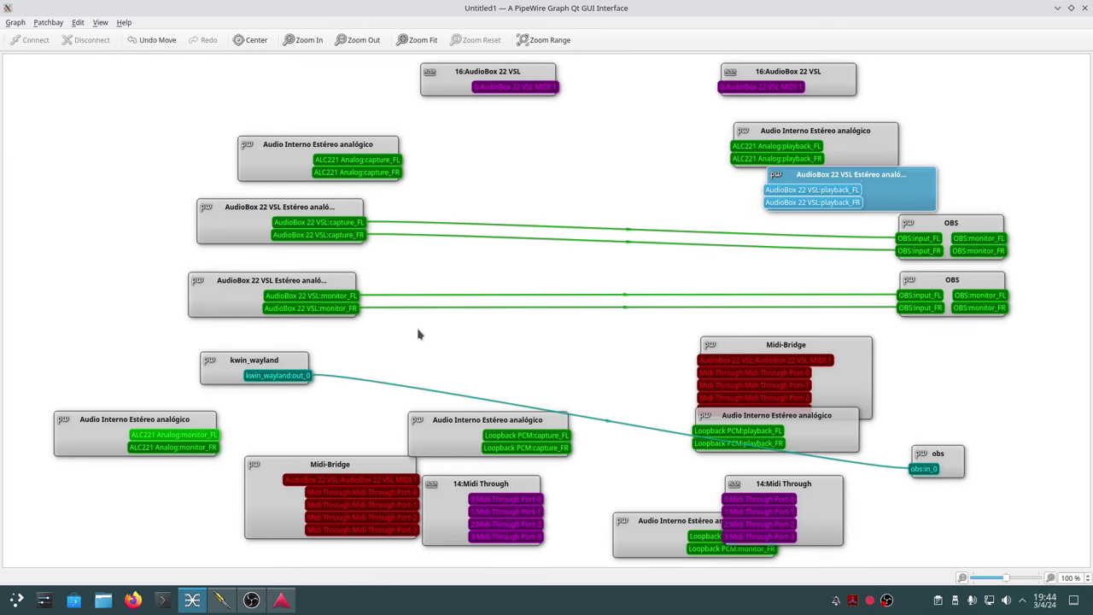
pyautogui.click(1057, 8)
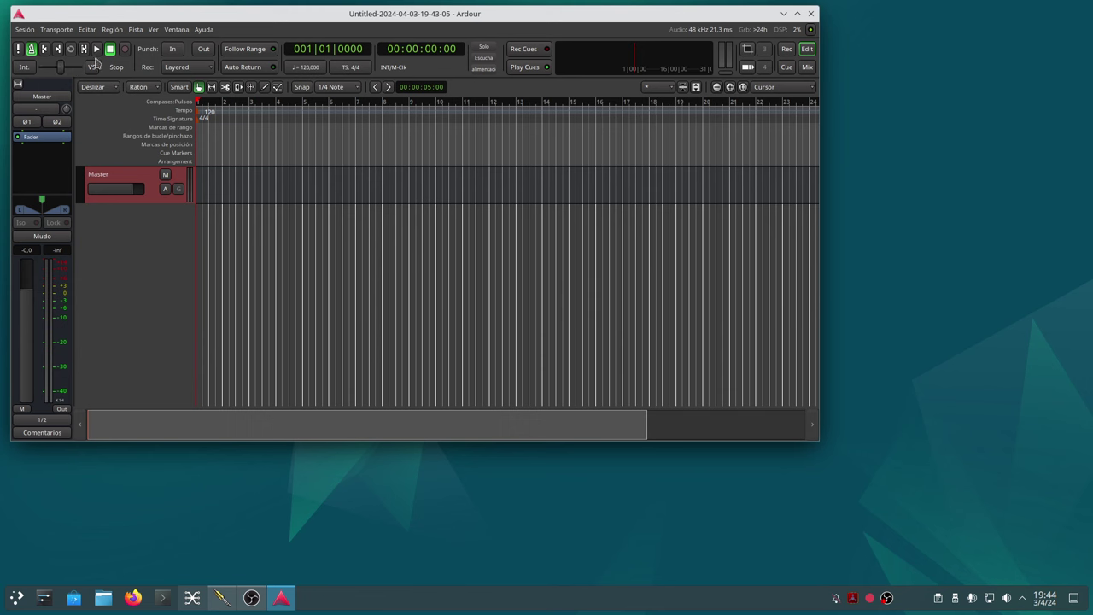
# Step: Start playback in Ardour, and quit the program, discarding and permanently deleting the scratch session
pyautogui.click(97, 50)
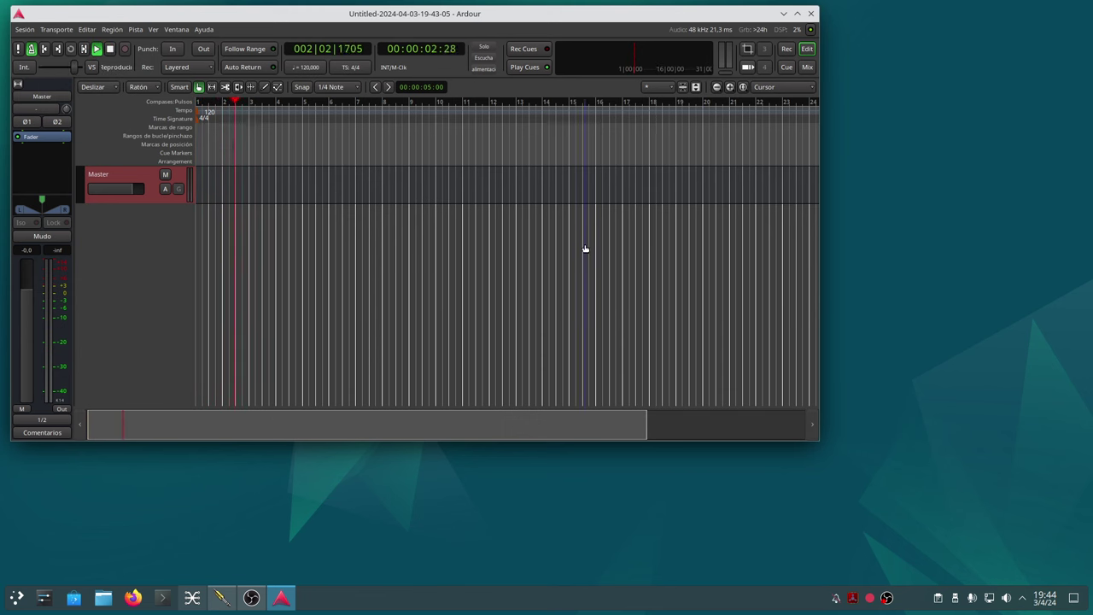
pyautogui.click(812, 14)
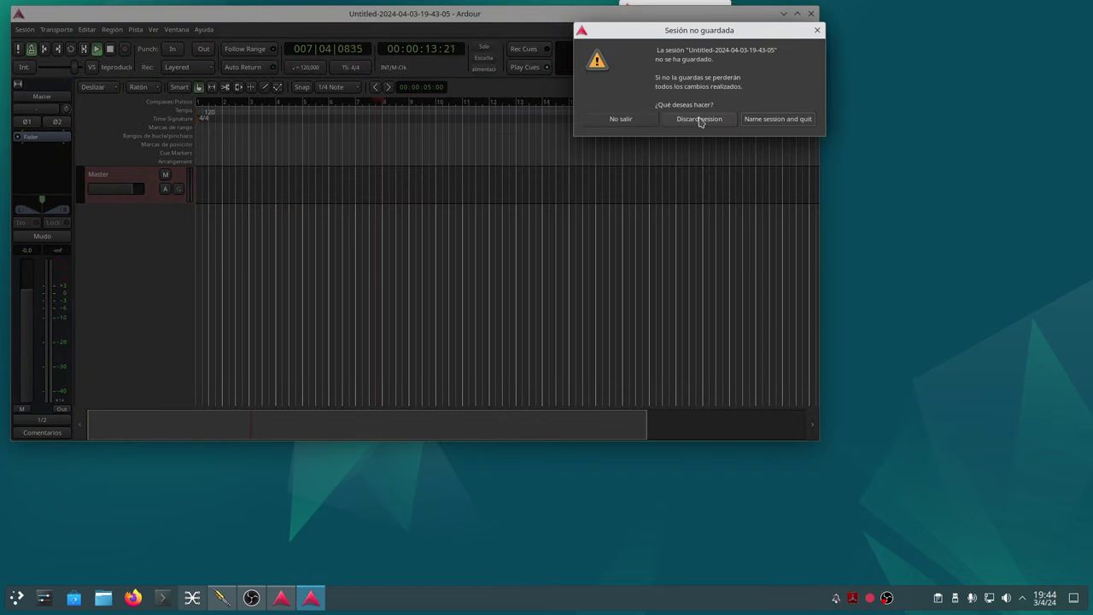
pyautogui.click(699, 120)
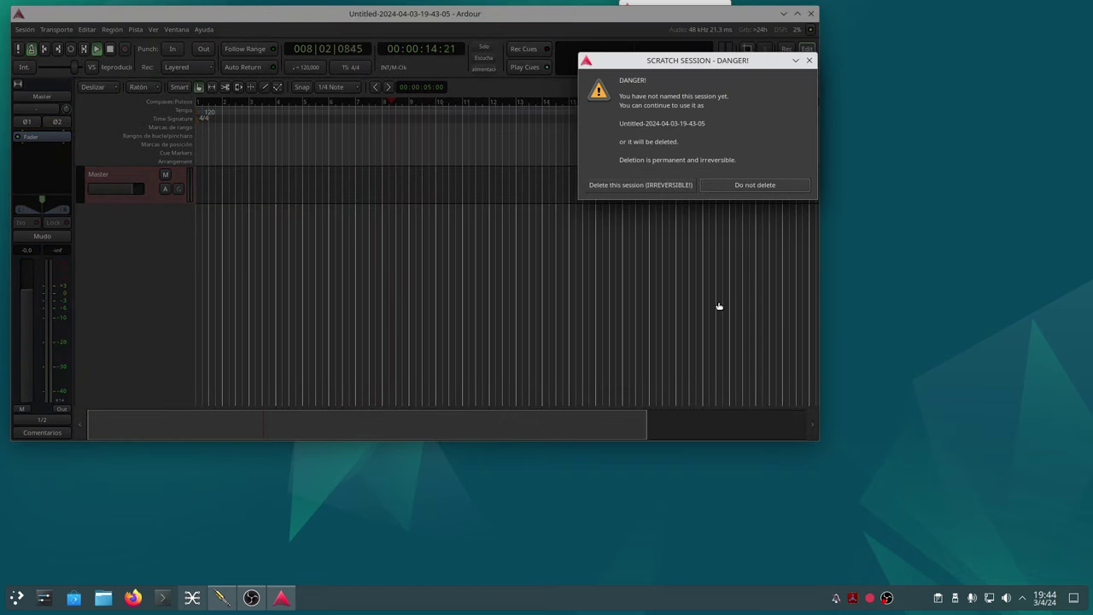
pyautogui.click(675, 190)
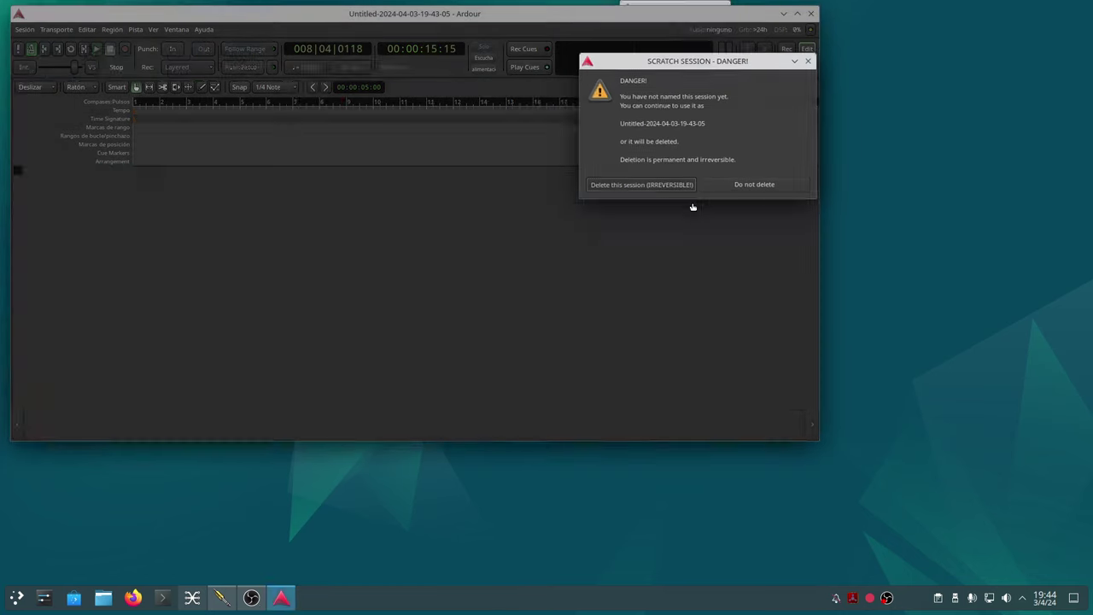